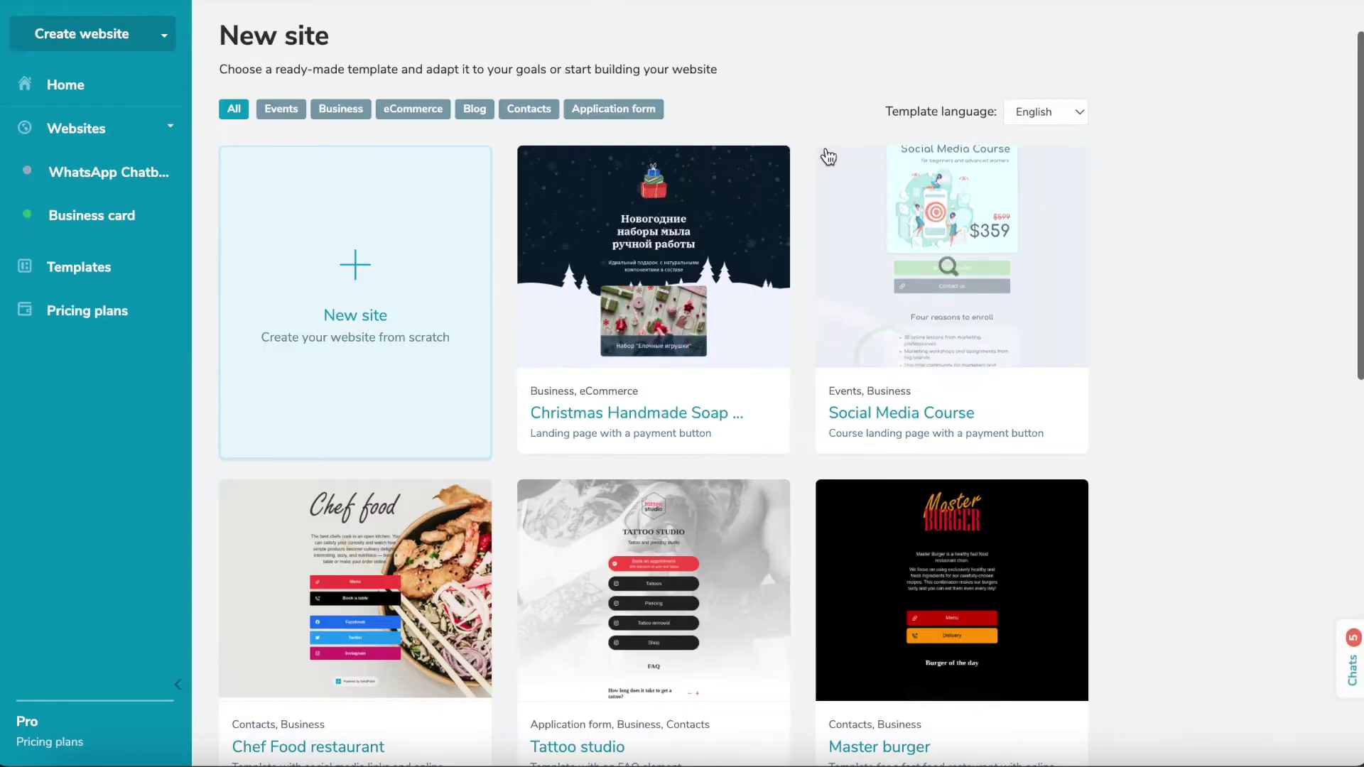
Step: Scroll down through the New site template gallery
scroll(828, 156, "down", 4)
scroll(826, 149, "down", 1)
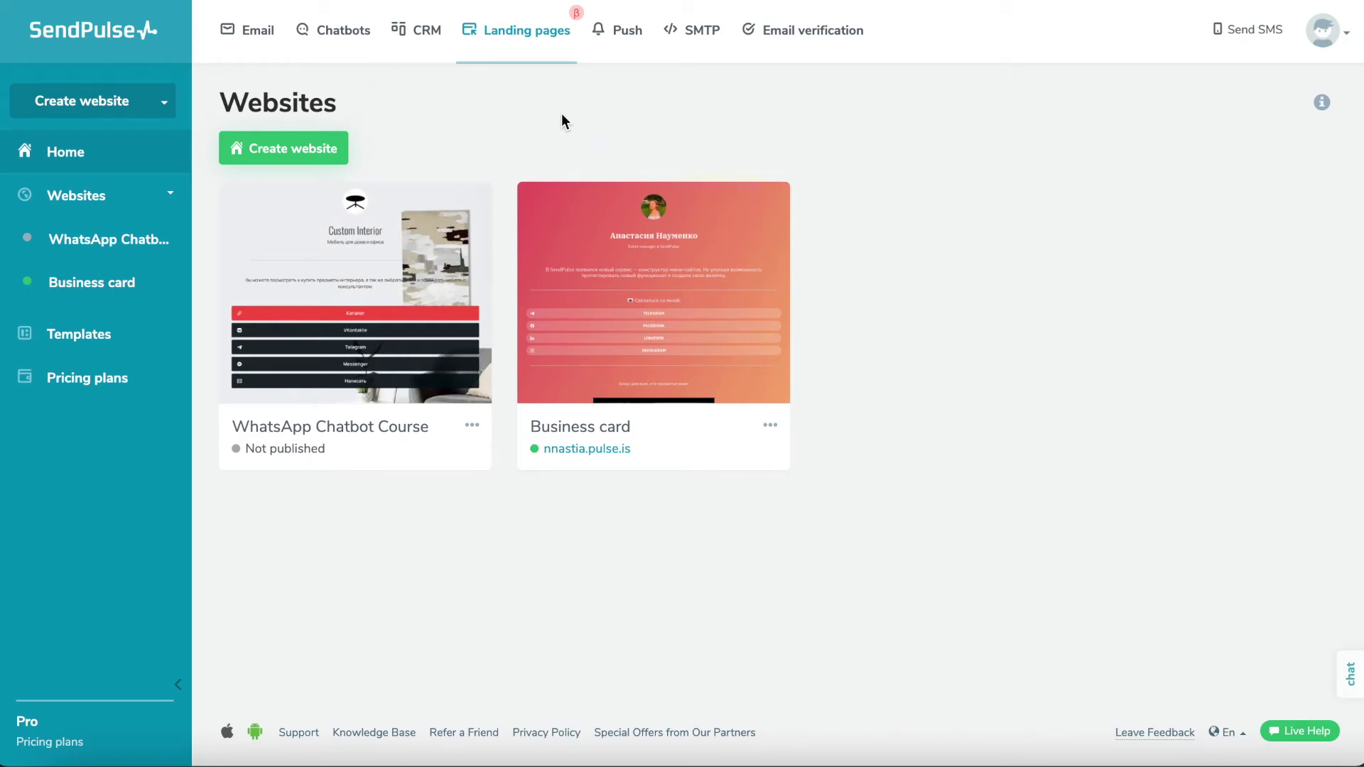
Step: Create a new website from the Electric scooter rental template and open it in the editor
left_click(318, 158)
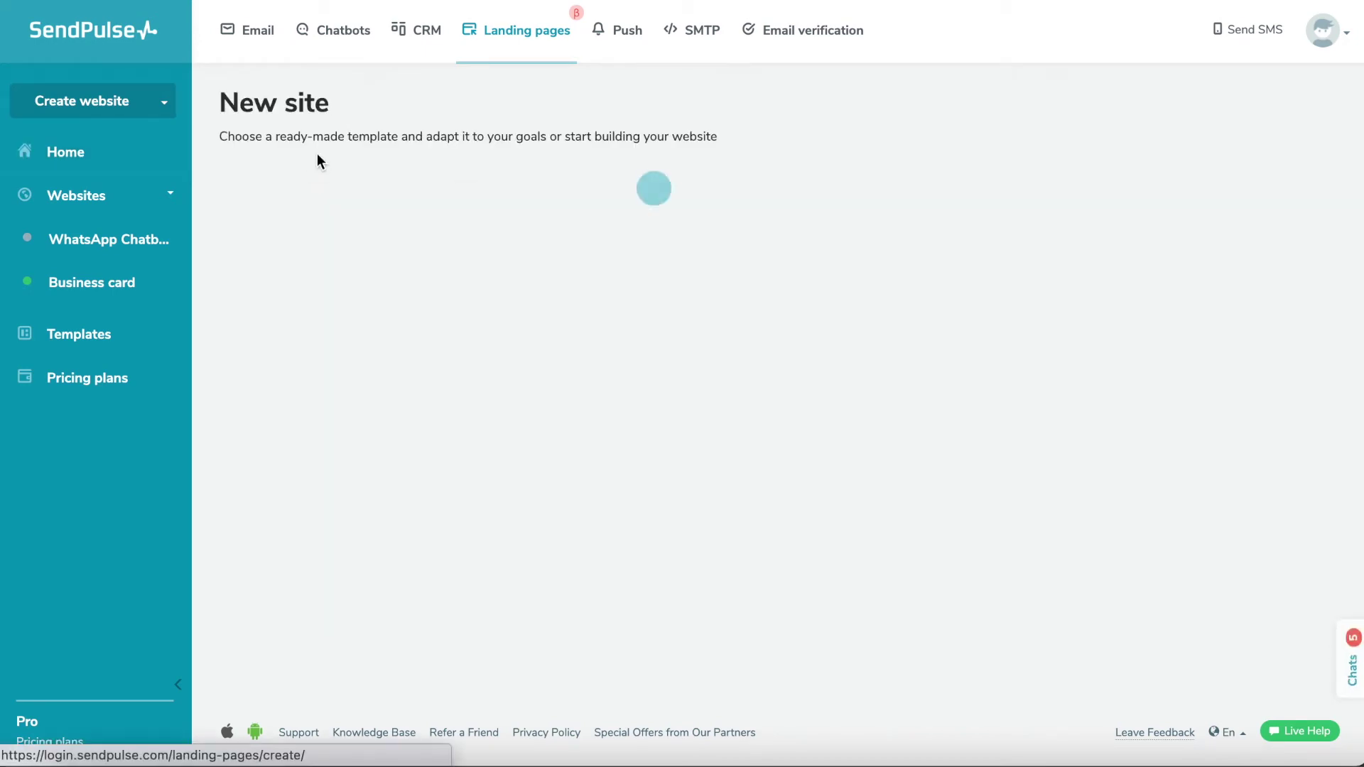
scroll(824, 153, "down", 6)
scroll(824, 152, "down", 4)
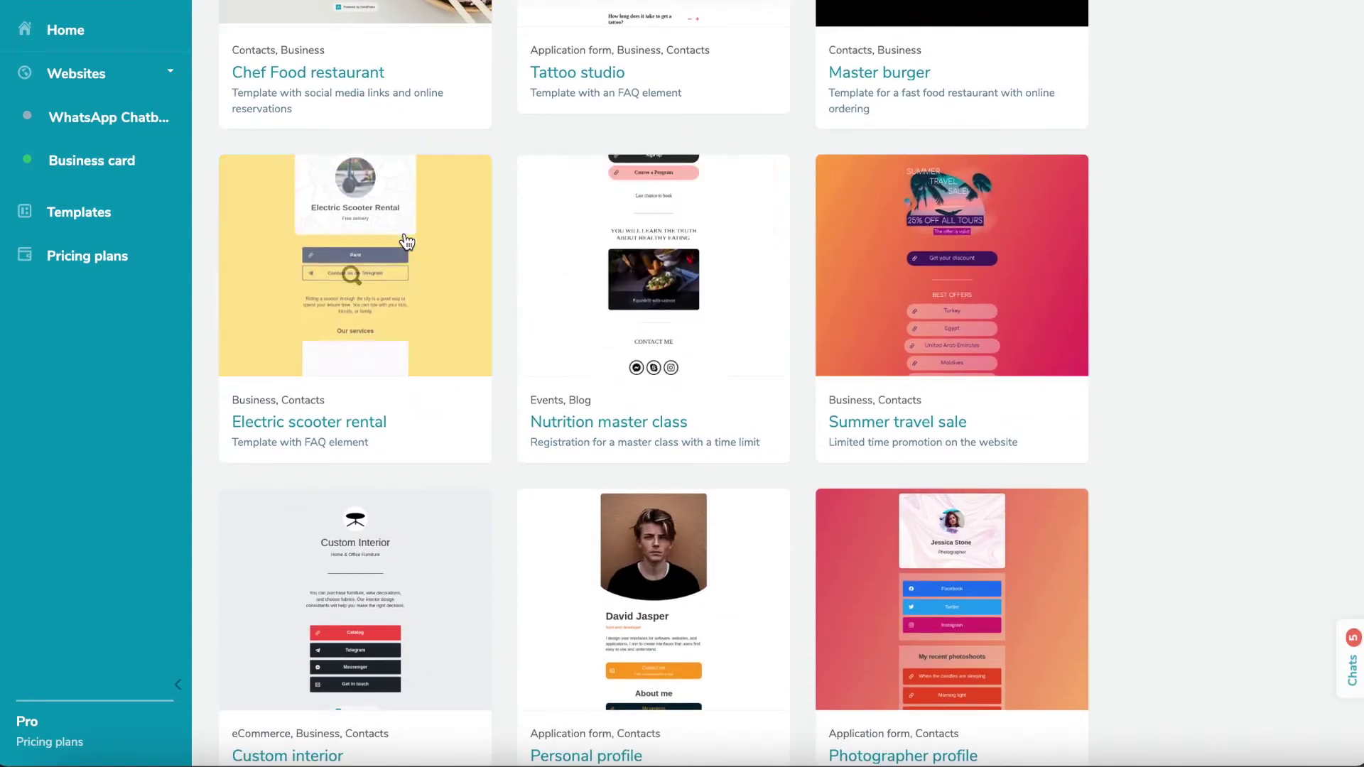
left_click(403, 233)
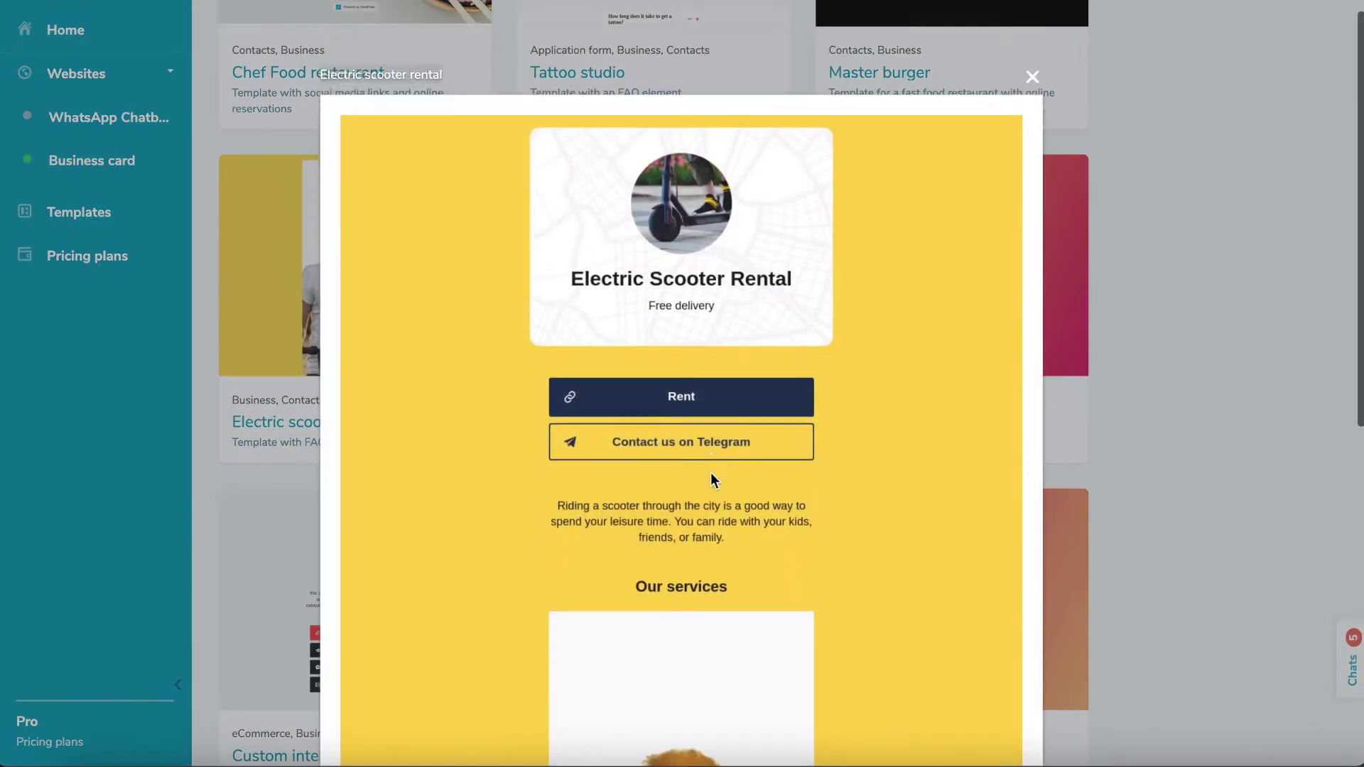
scroll(710, 471, "down", 9)
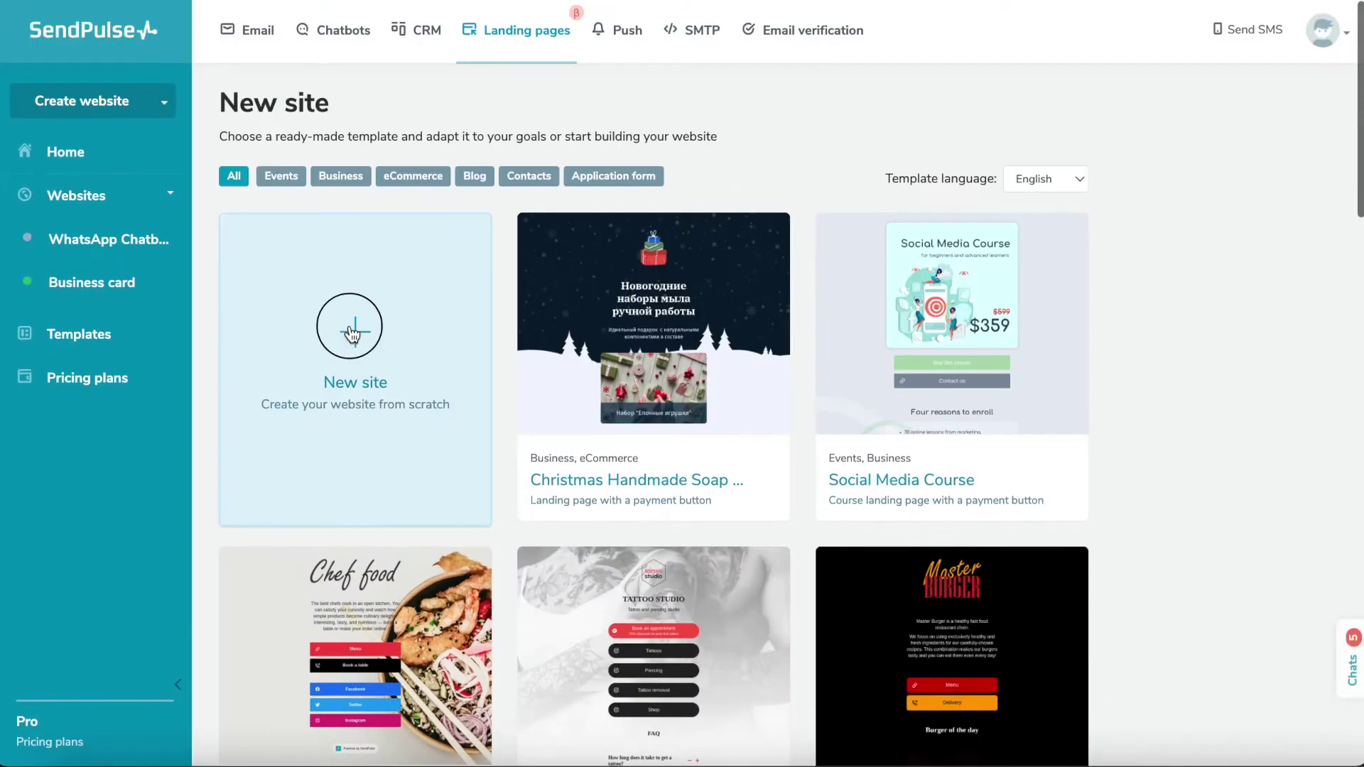
left_click(353, 334)
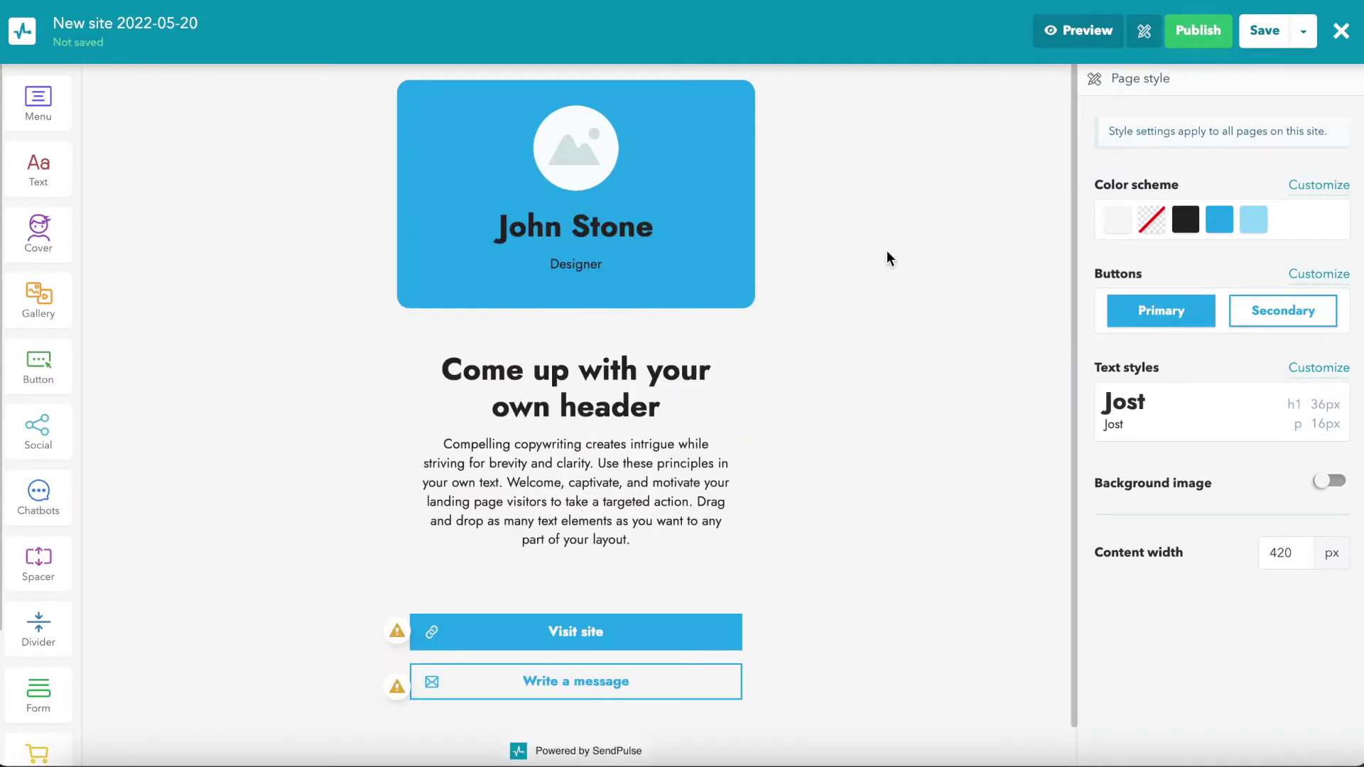
Step: Apply the gold and yellow colour scheme to the page
left_click(1274, 229)
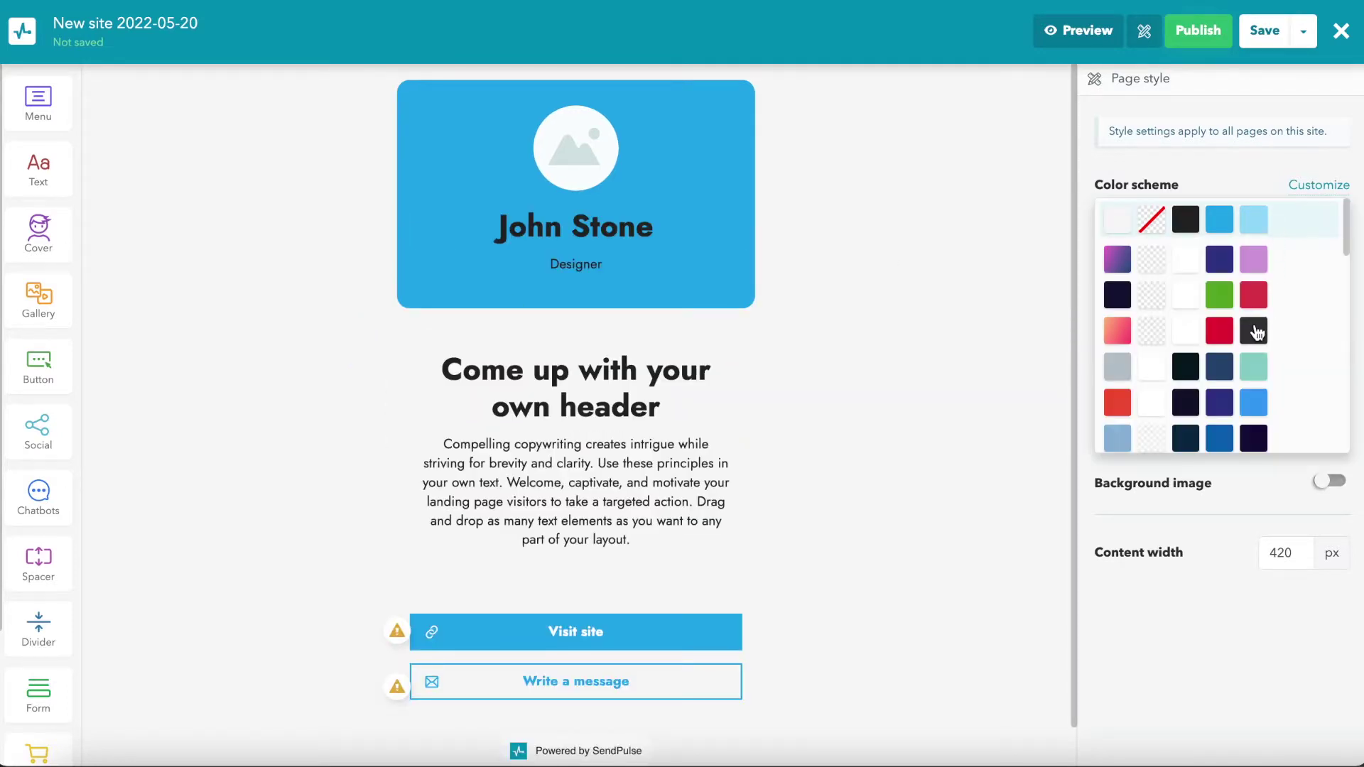
scroll(1256, 332, "down", 10)
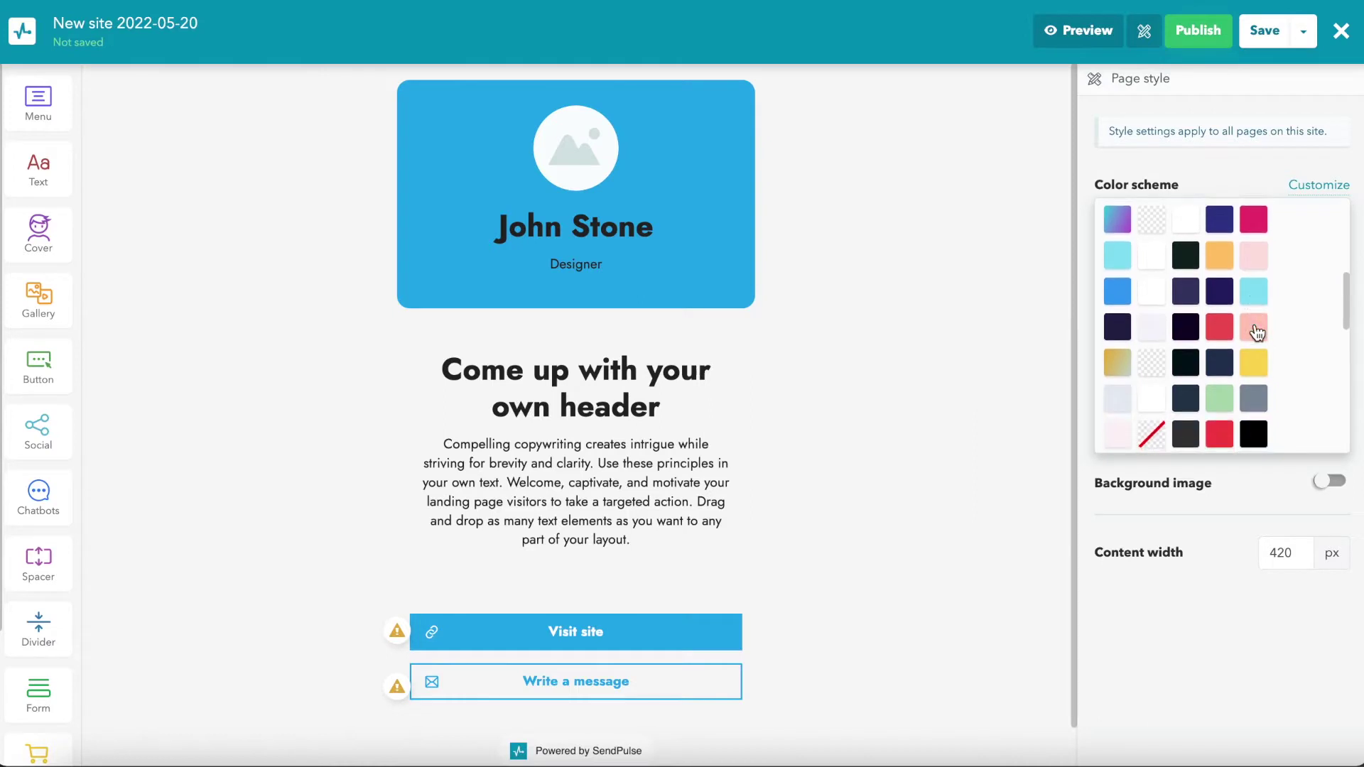
scroll(1256, 332, "down", 5)
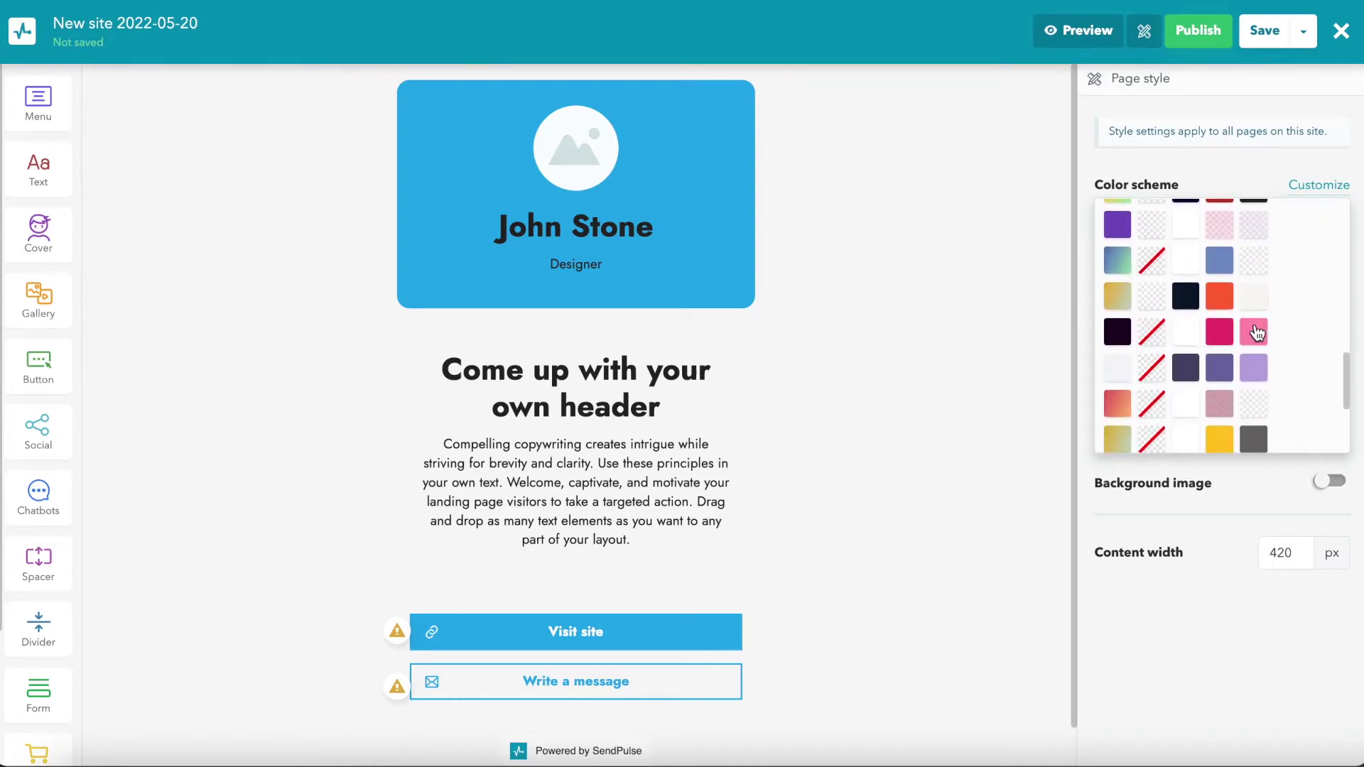
scroll(1256, 332, "down", 2)
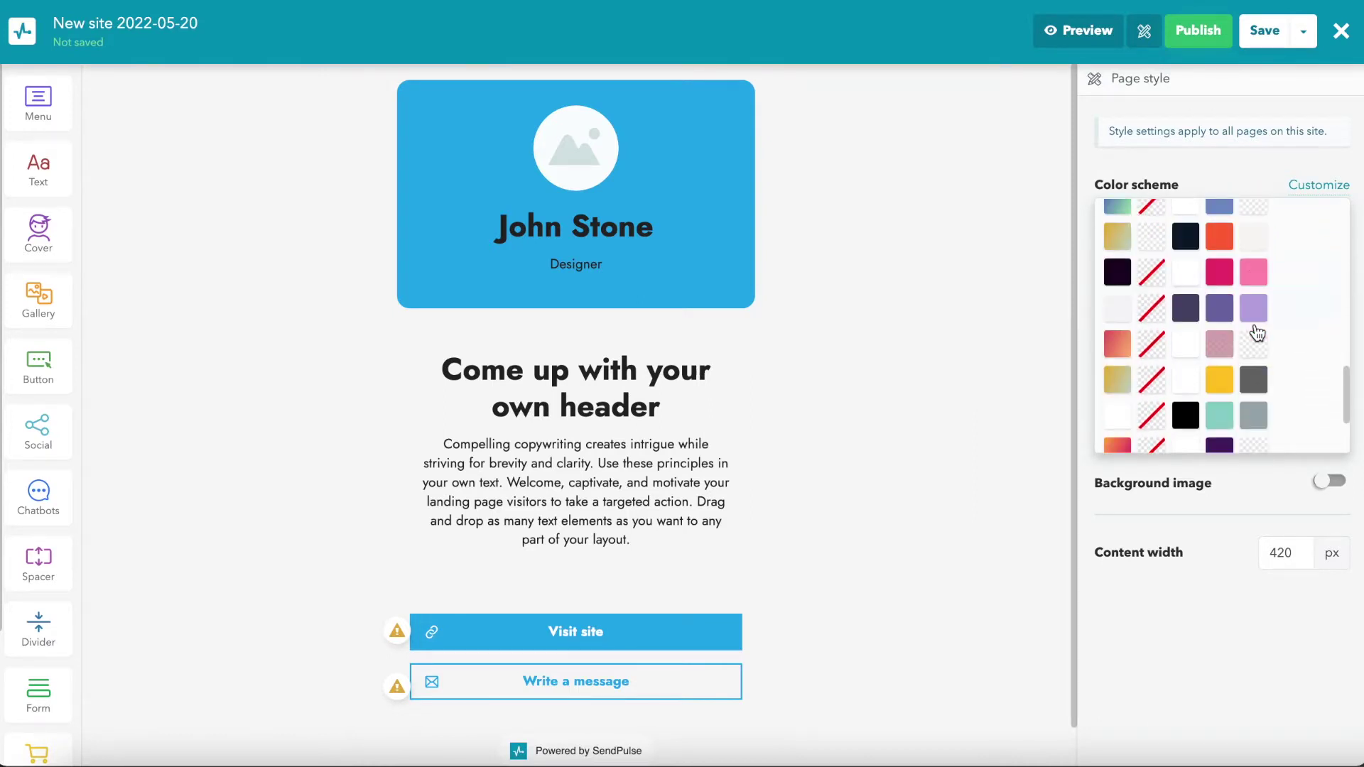
left_click(1255, 384)
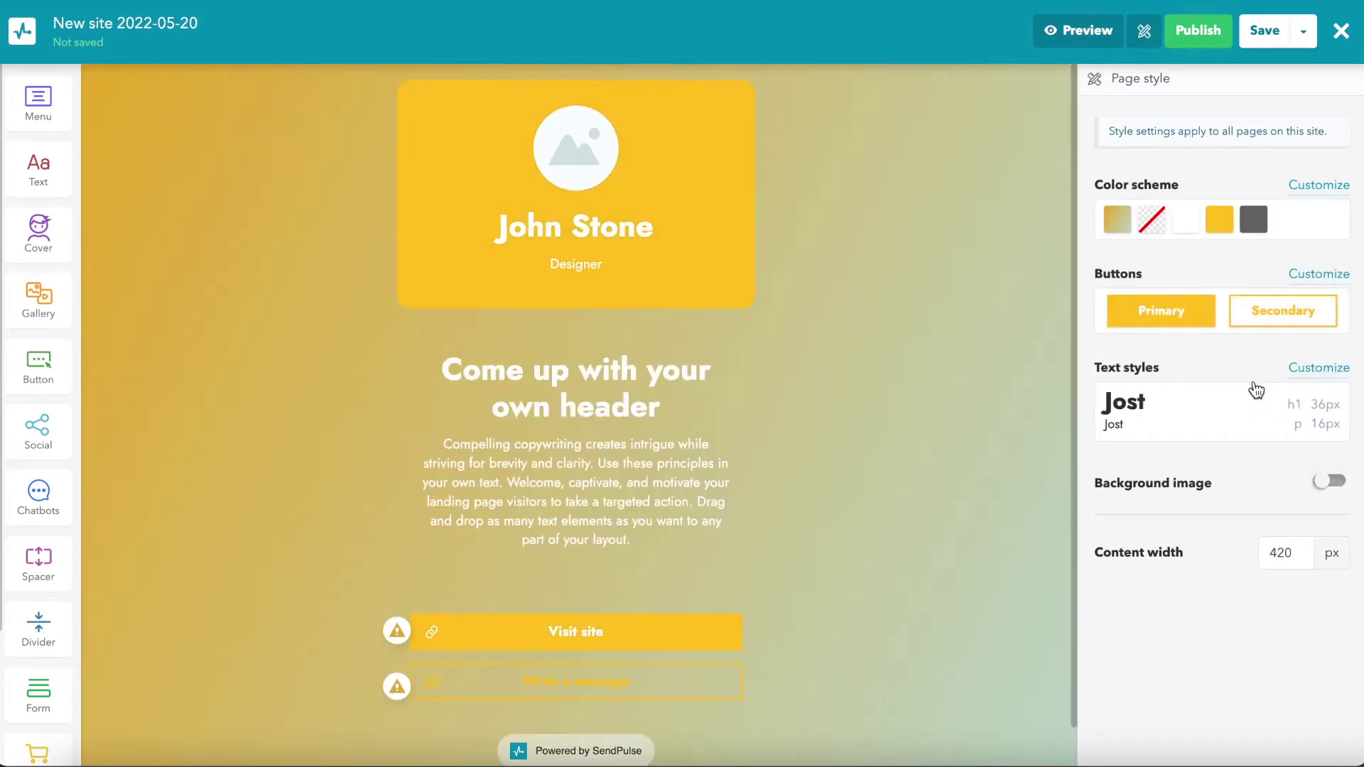
Step: Use rounded uppercase buttons and Bitter/Raleway text style, and enable a background image
left_click(1219, 316)
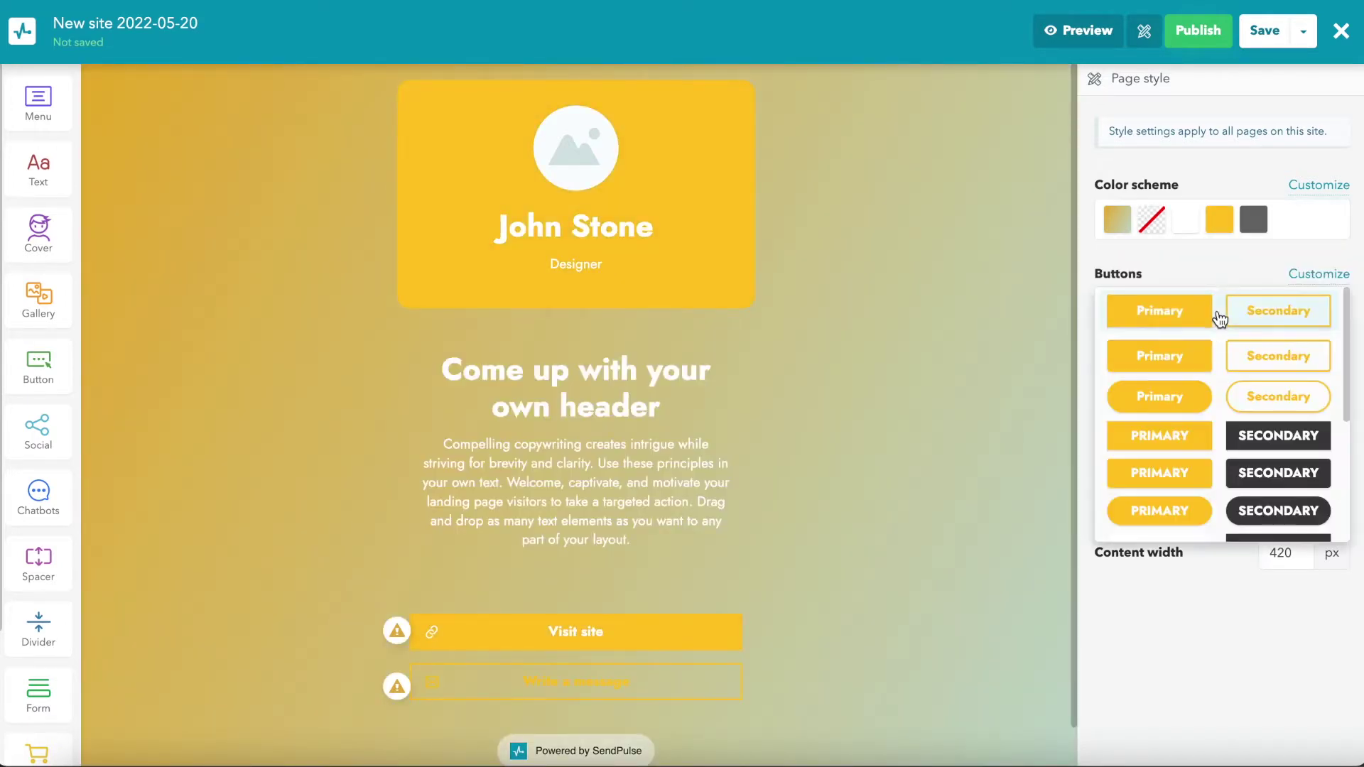
scroll(1226, 397, "down", 2)
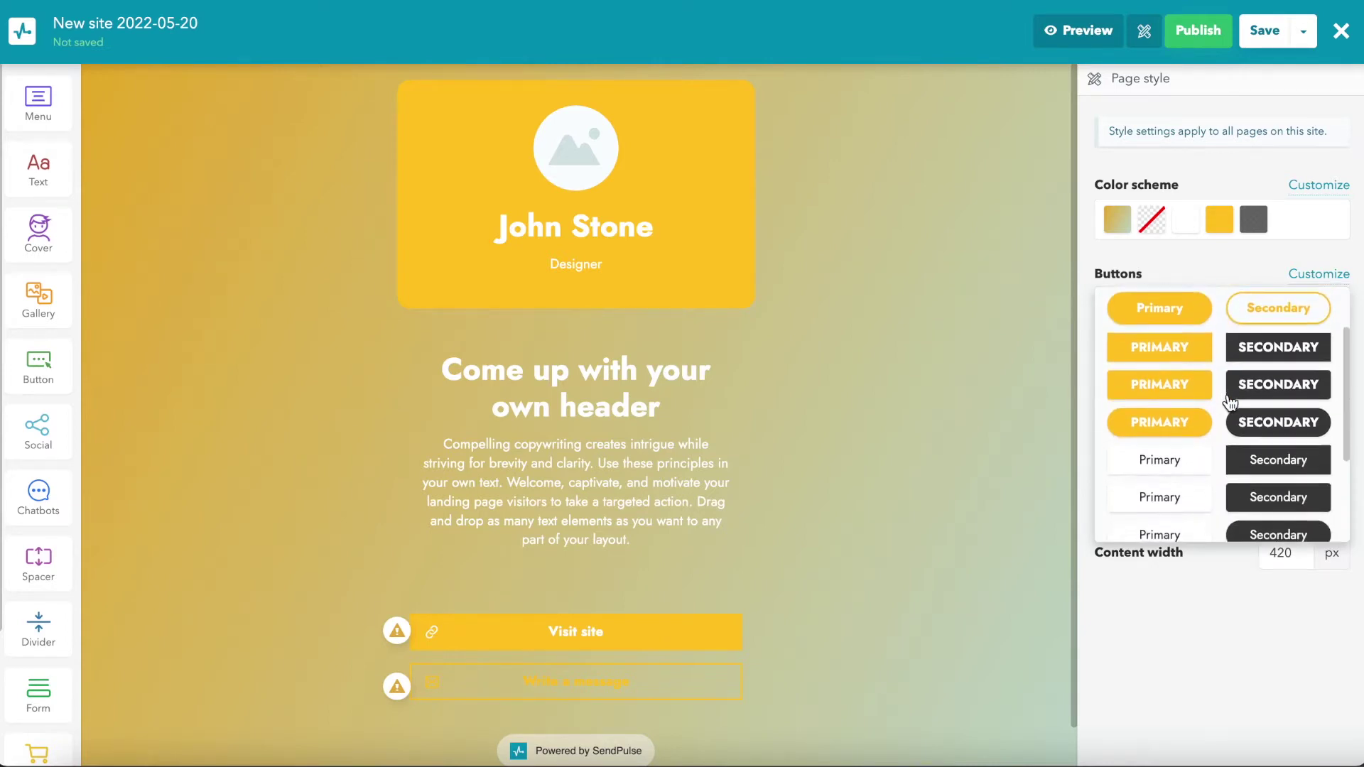
left_click(1220, 421)
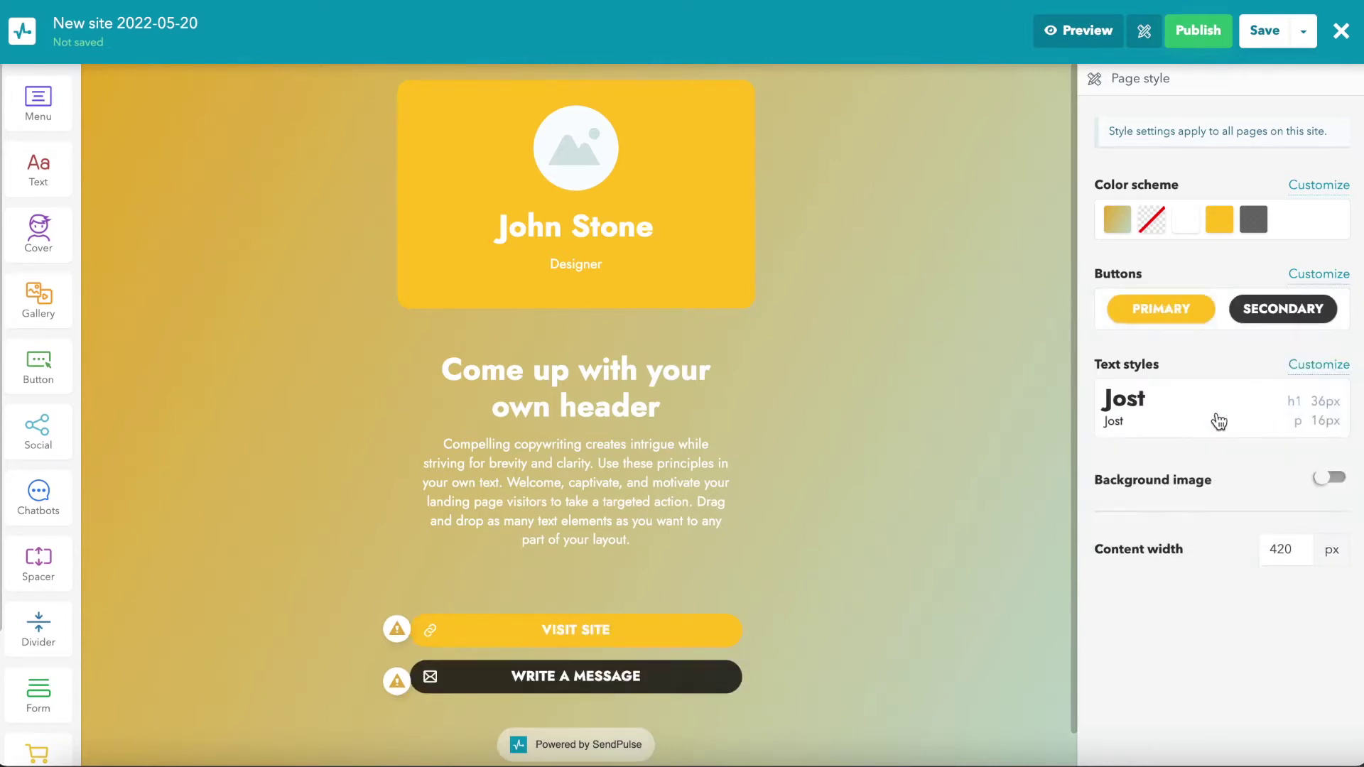
left_click(1220, 422)
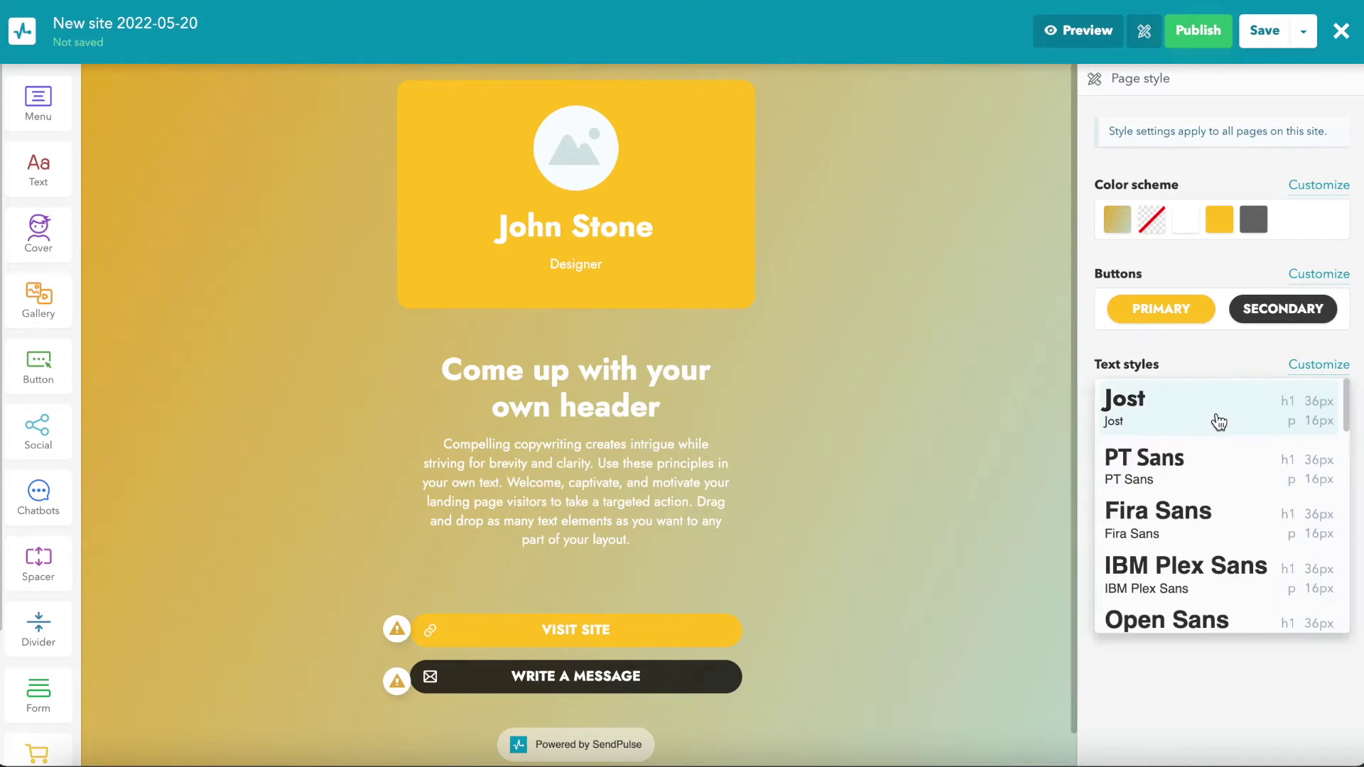
scroll(1219, 491, "down", 2)
scroll(1219, 494, "down", 6)
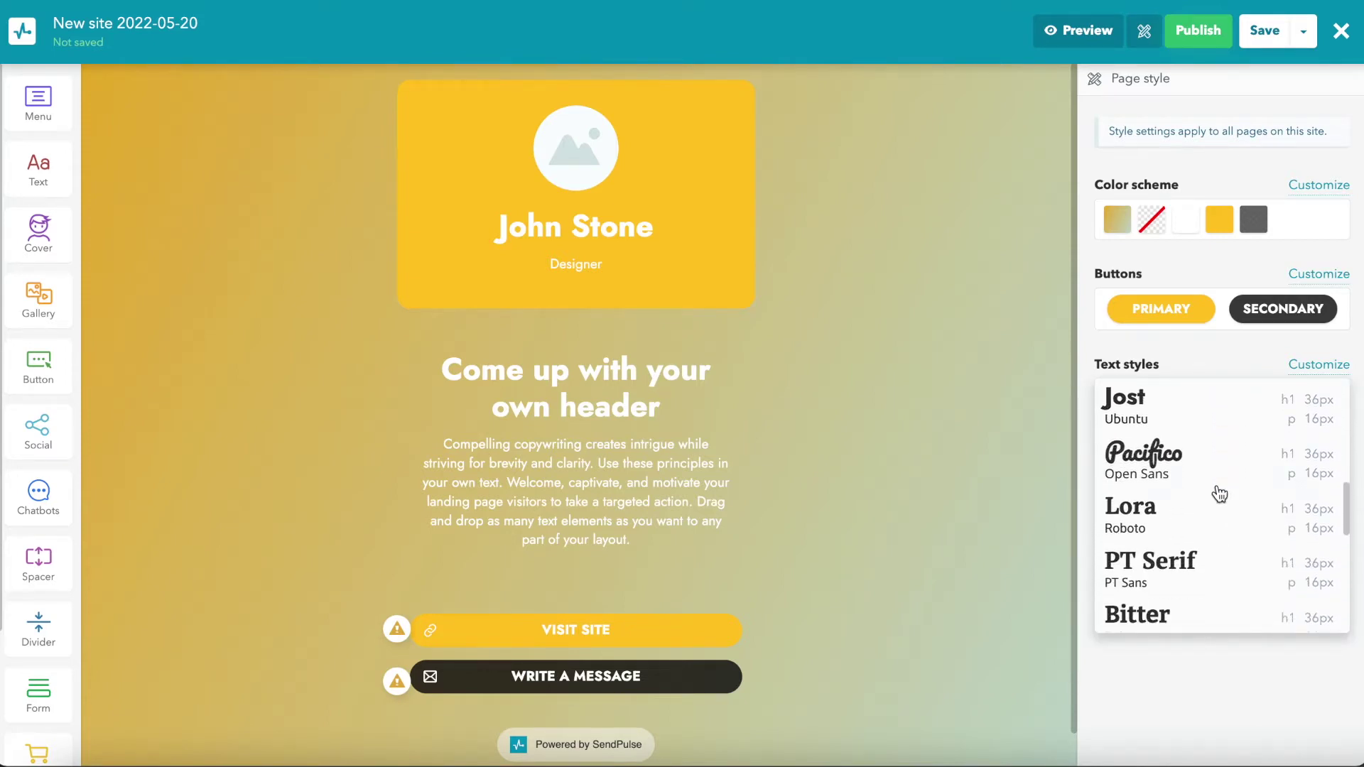
scroll(1219, 494, "down", 1)
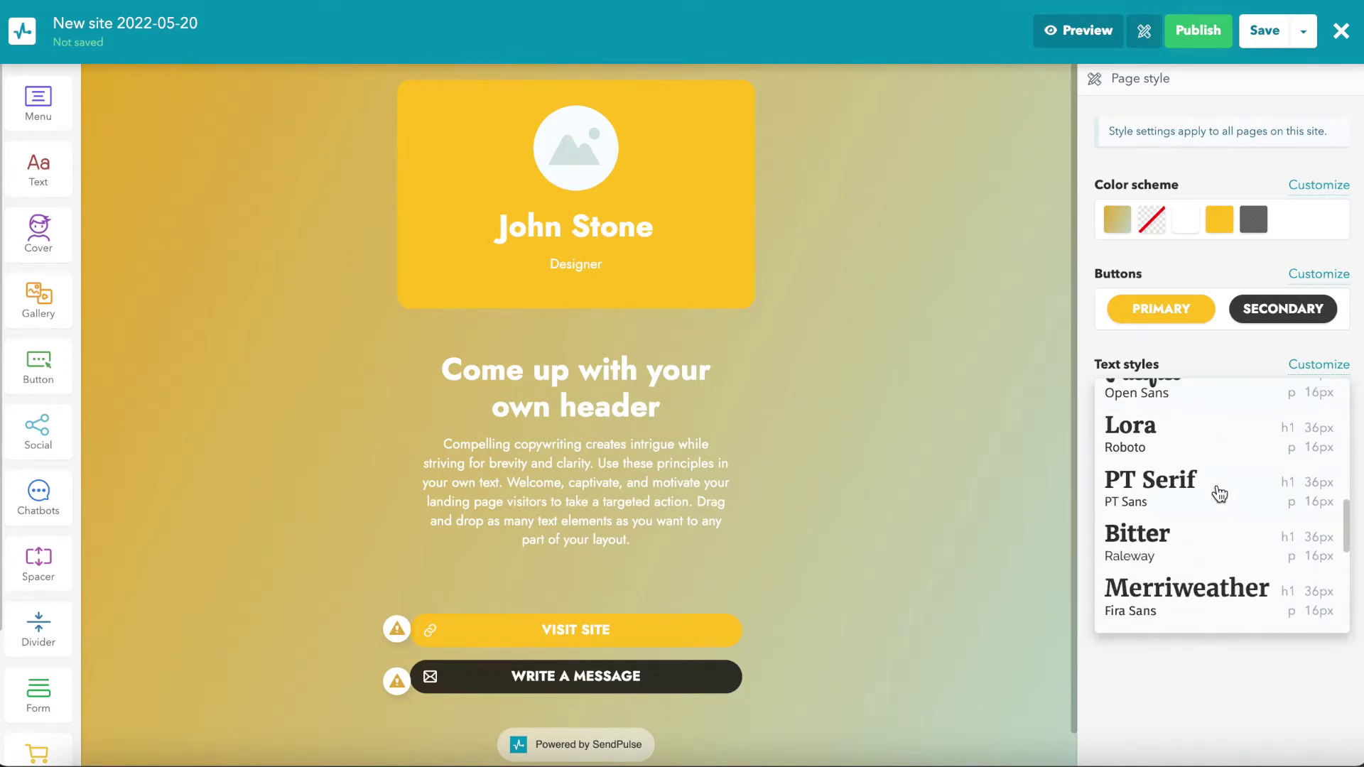
left_click(1177, 548)
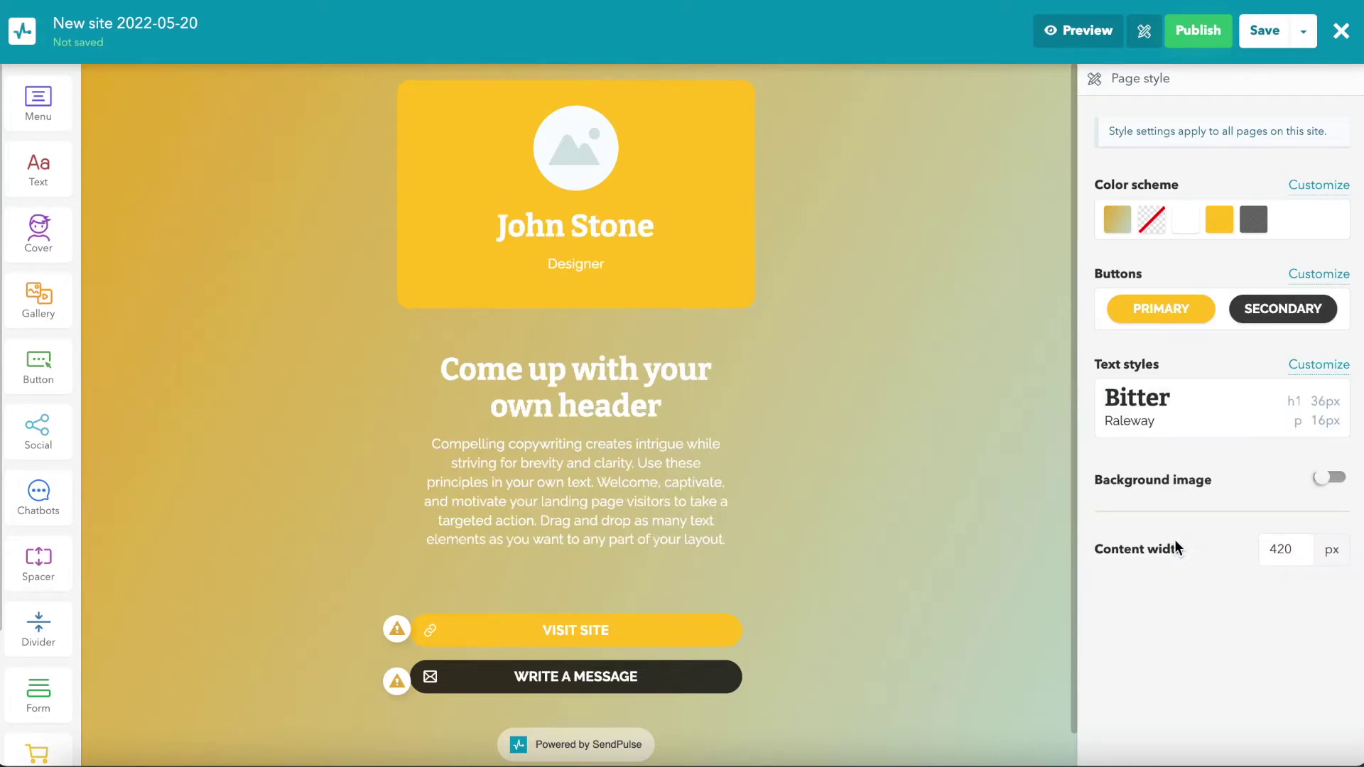
left_click(1329, 478)
Step: Upload the airplanes-and-passport photo and set it as the page background
left_click(1287, 527)
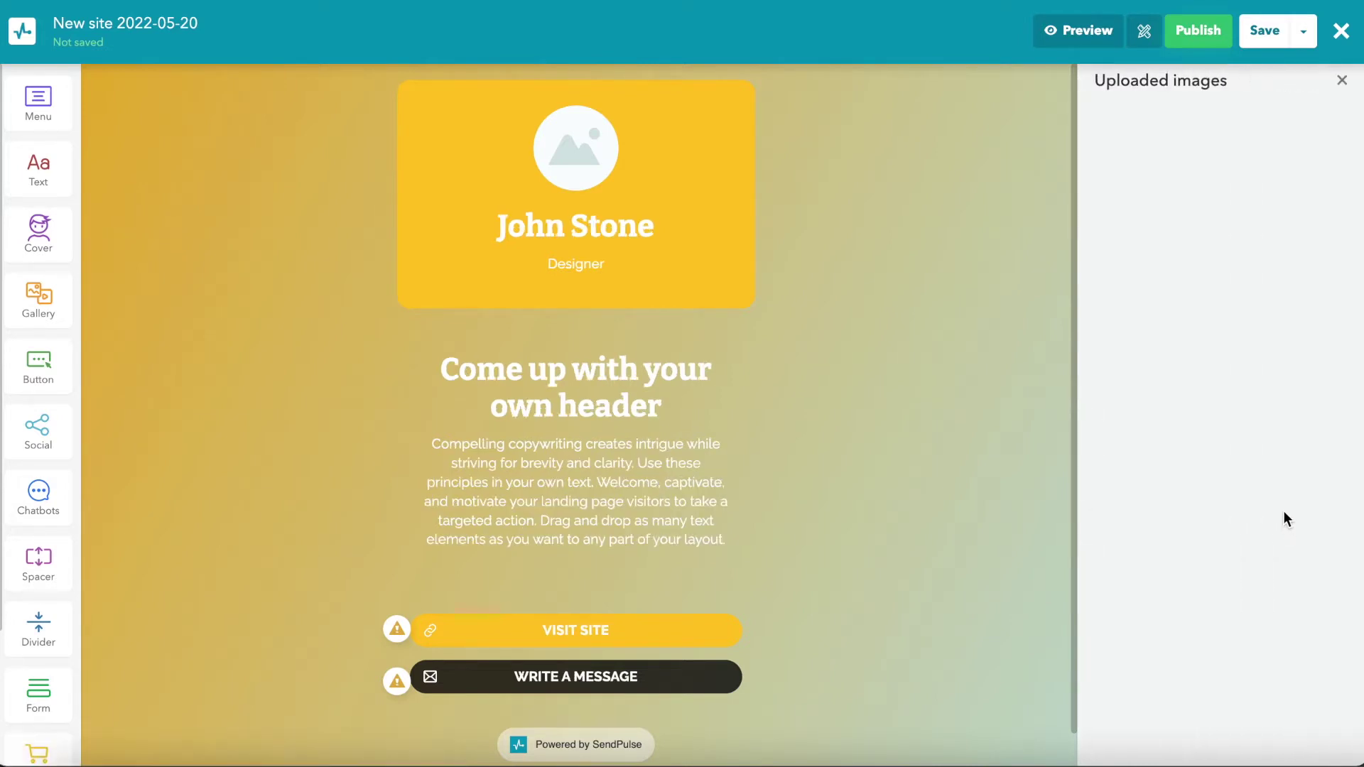
left_click(1137, 115)
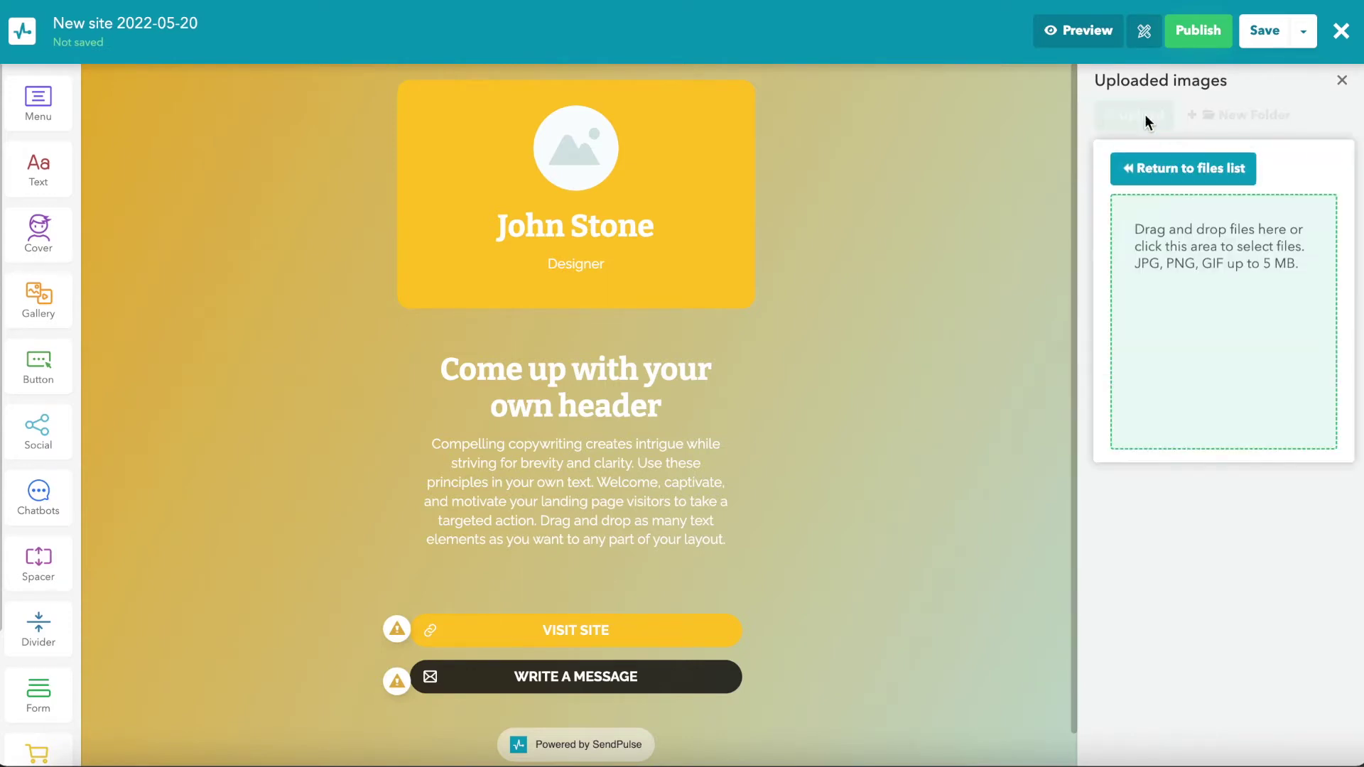
left_click_drag(1166, 219, 1173, 270)
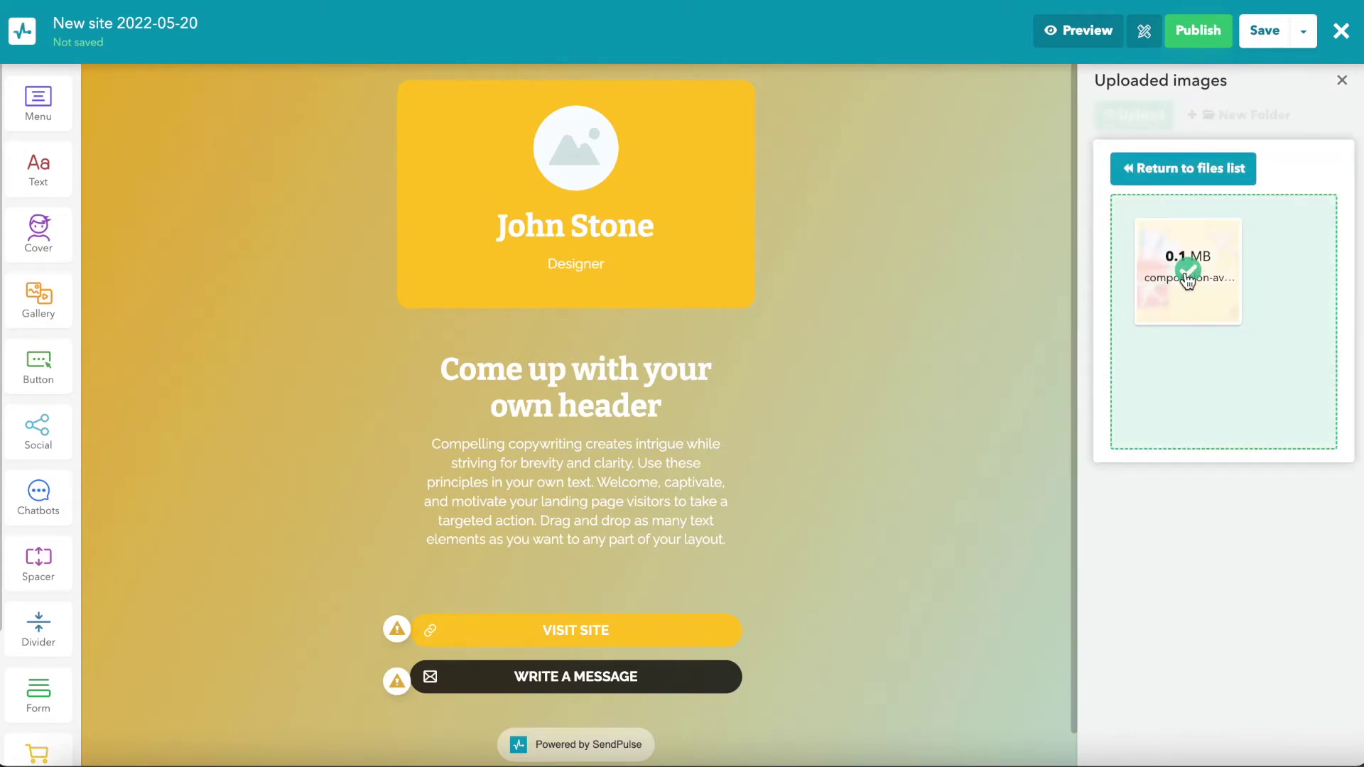
left_click(1186, 272)
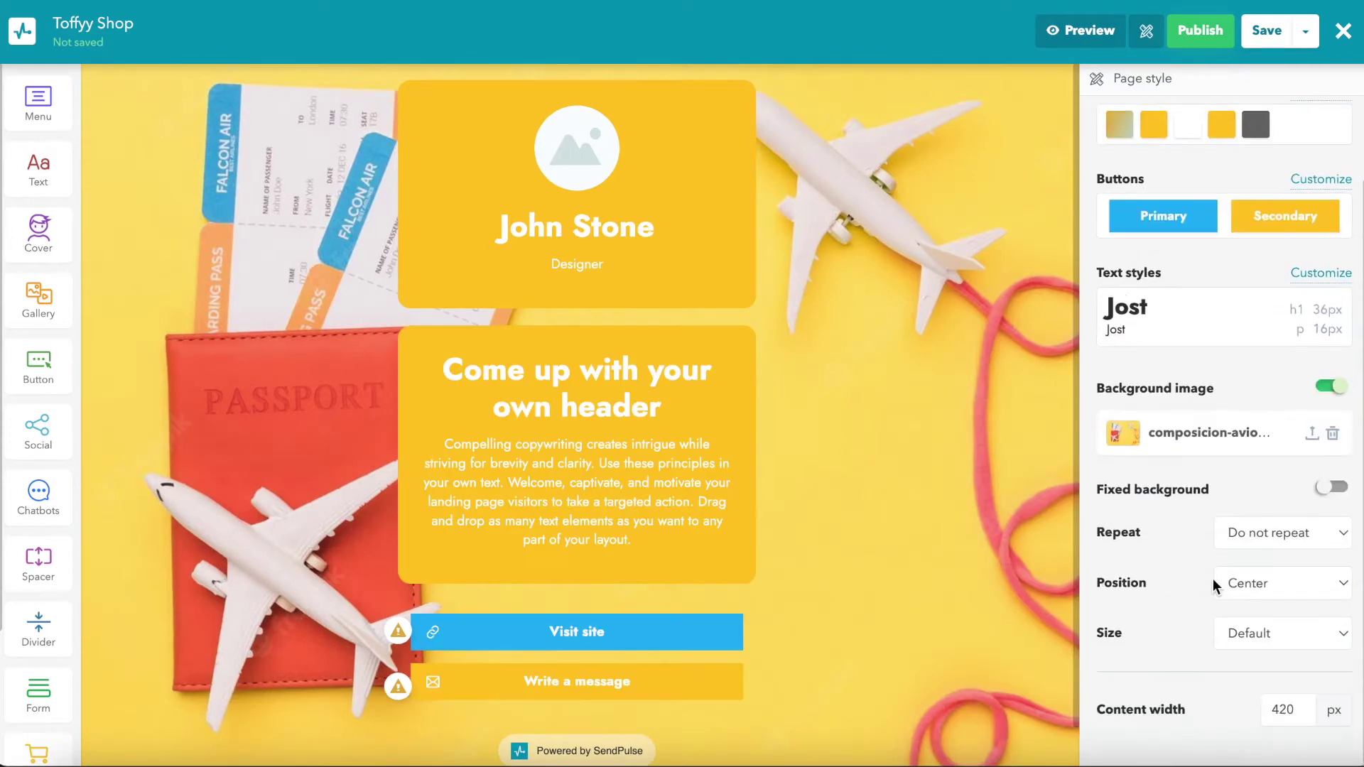
Step: Set the content width to 750, then raise it by two steps
left_click_drag(1298, 713, 1248, 719)
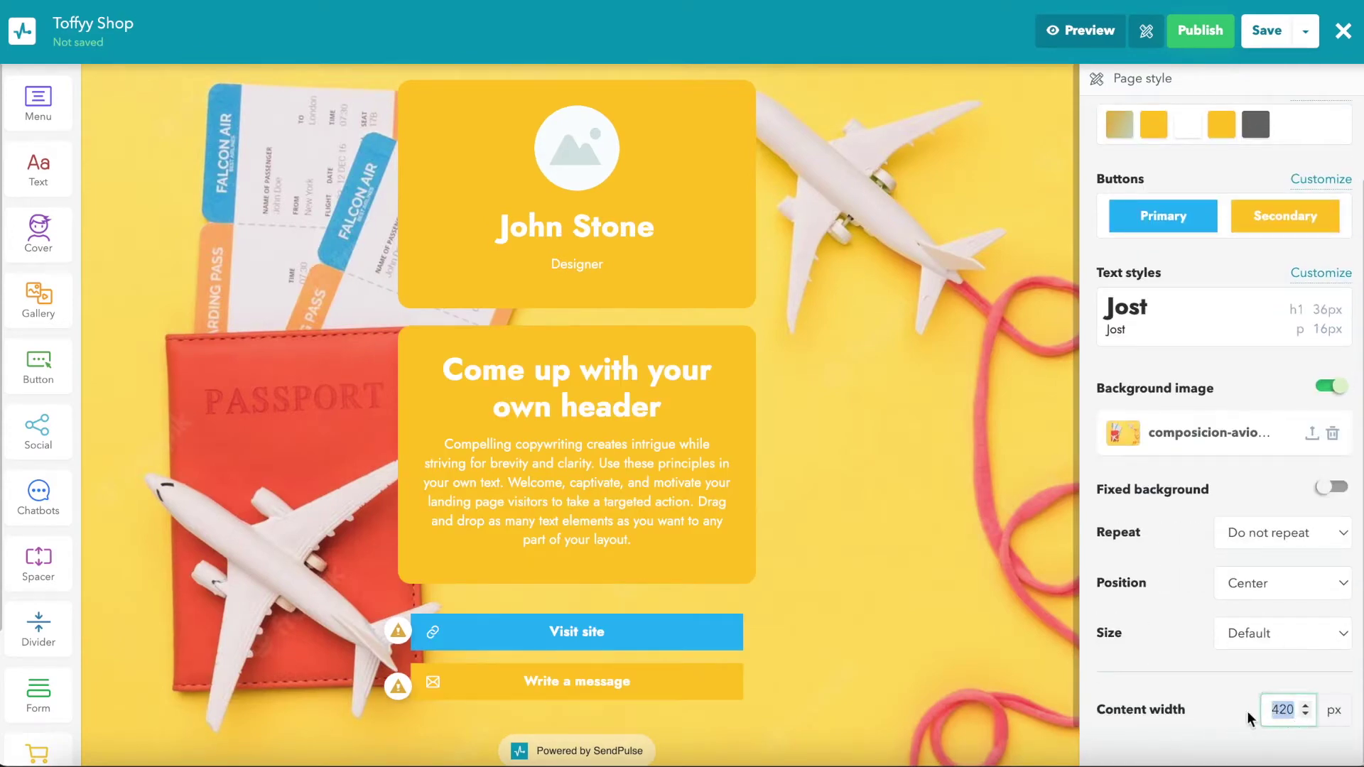
type("350")
key("ctrl+a")
type("420")
key("ctrl+a")
key("BackSpace")
type("7")
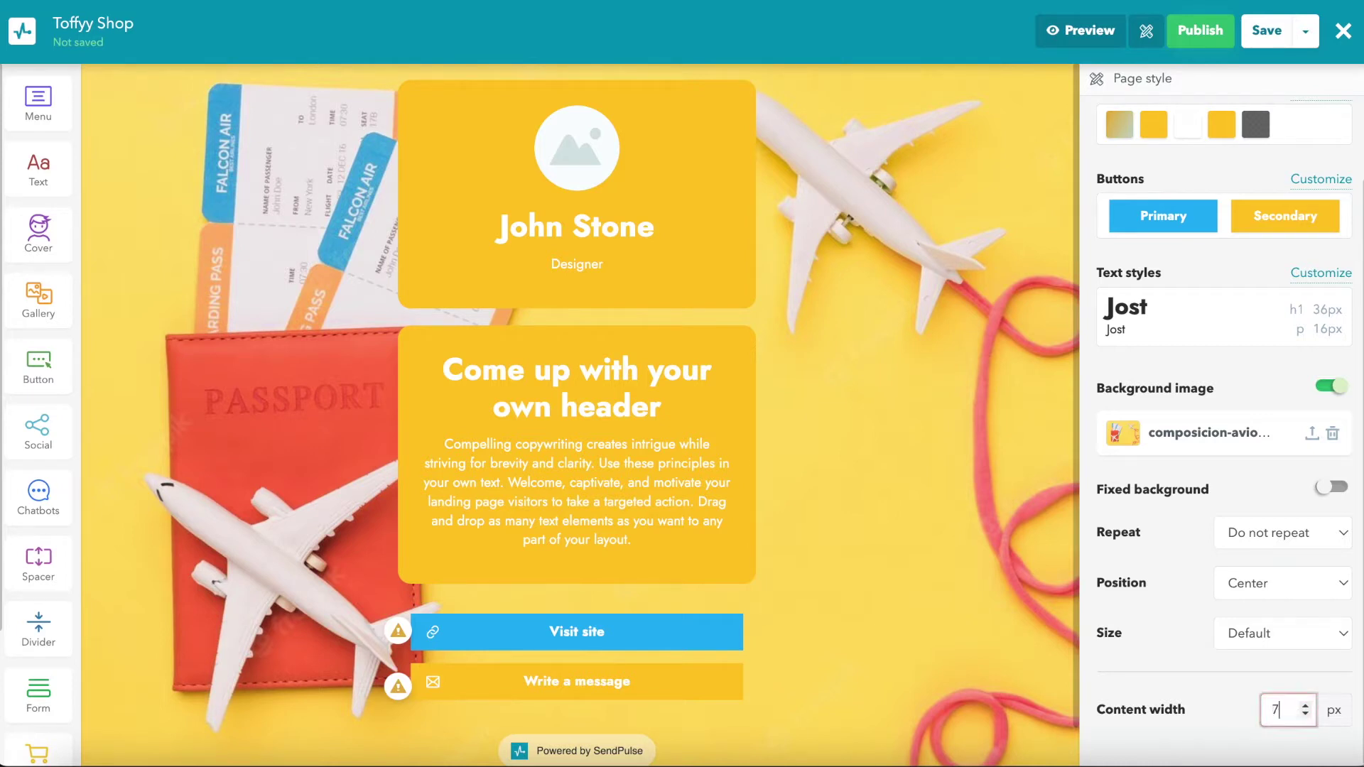
type("50")
left_click(1306, 708)
left_click(1305, 708)
left_click(1306, 708)
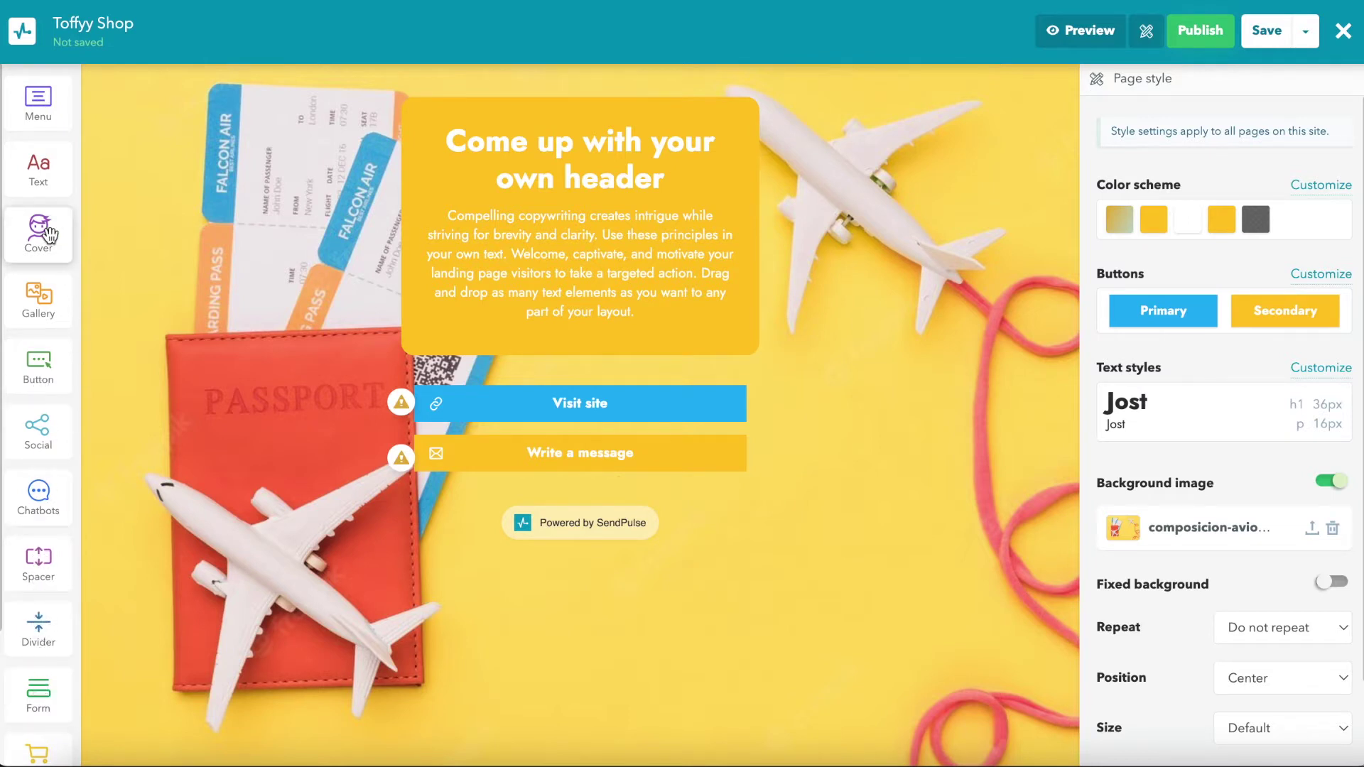
Step: Add a cover block above the header with profile_pic.jpeg cropped as its picture
left_click_drag(50, 234, 574, 104)
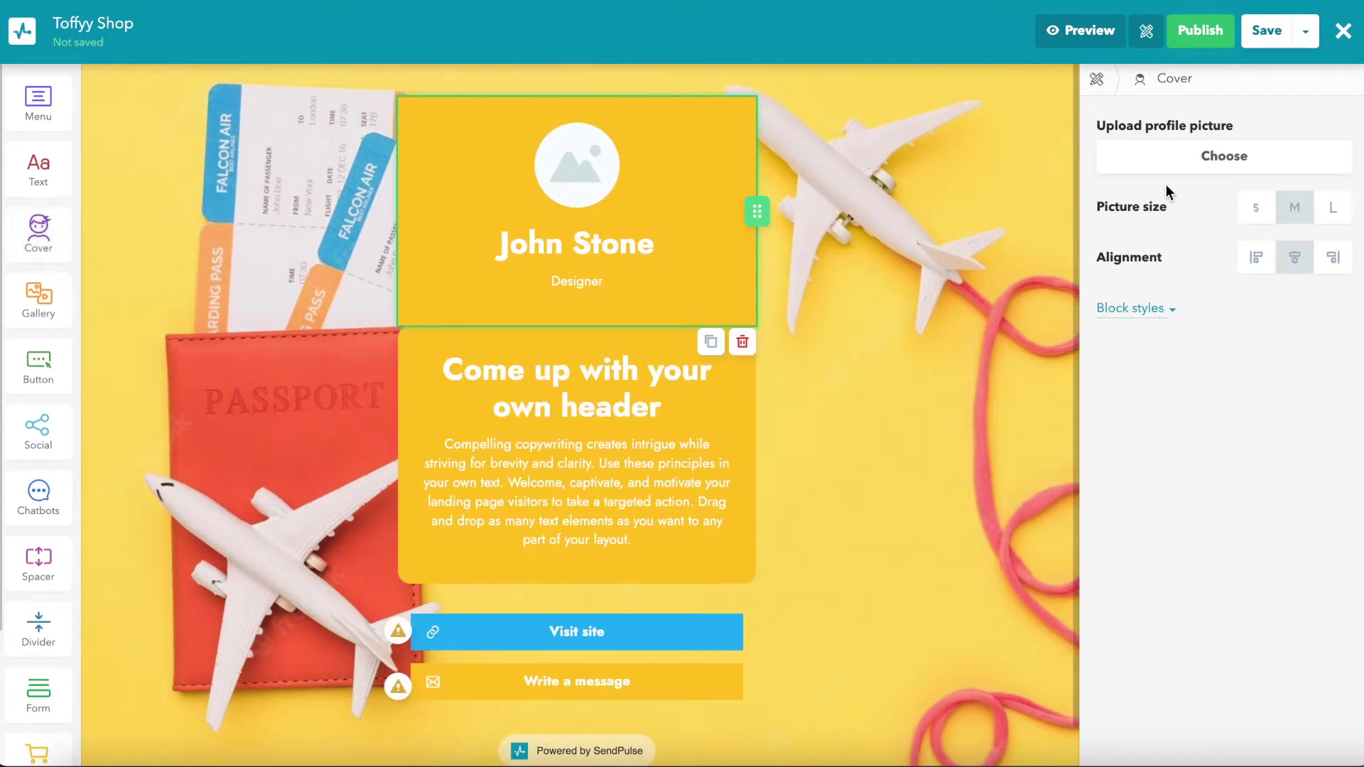
left_click(1171, 162)
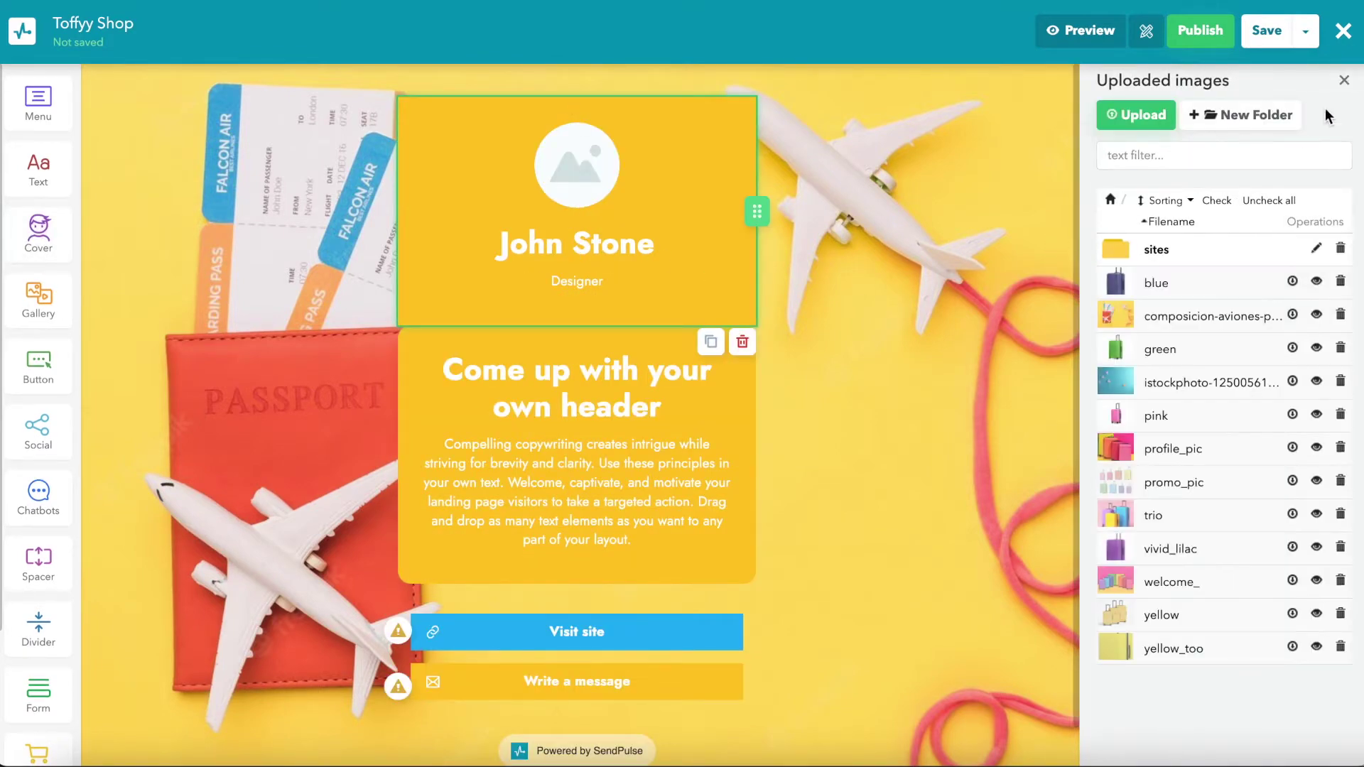
left_click(1199, 440)
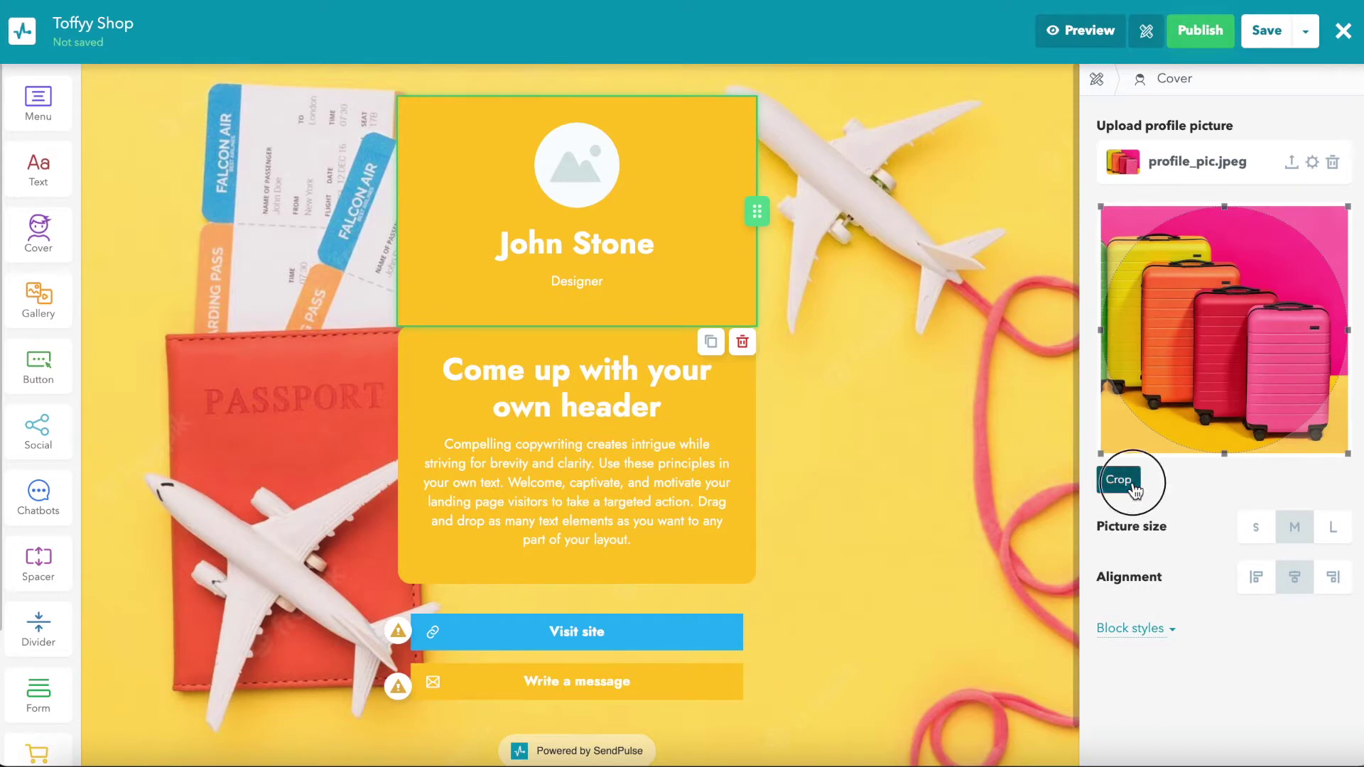
left_click(1122, 480)
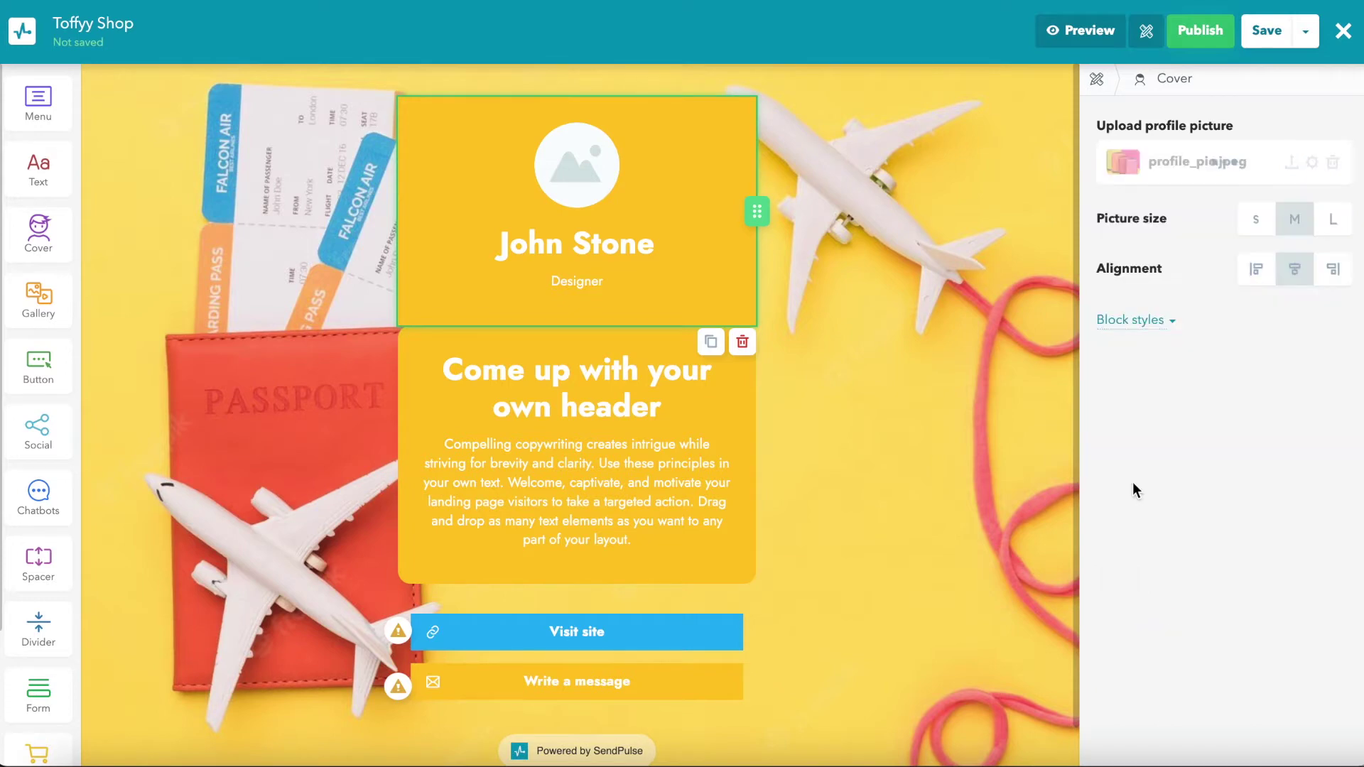
Step: Set the cover picture size to M and the alignment to Center
left_click(1332, 220)
left_click(1257, 225)
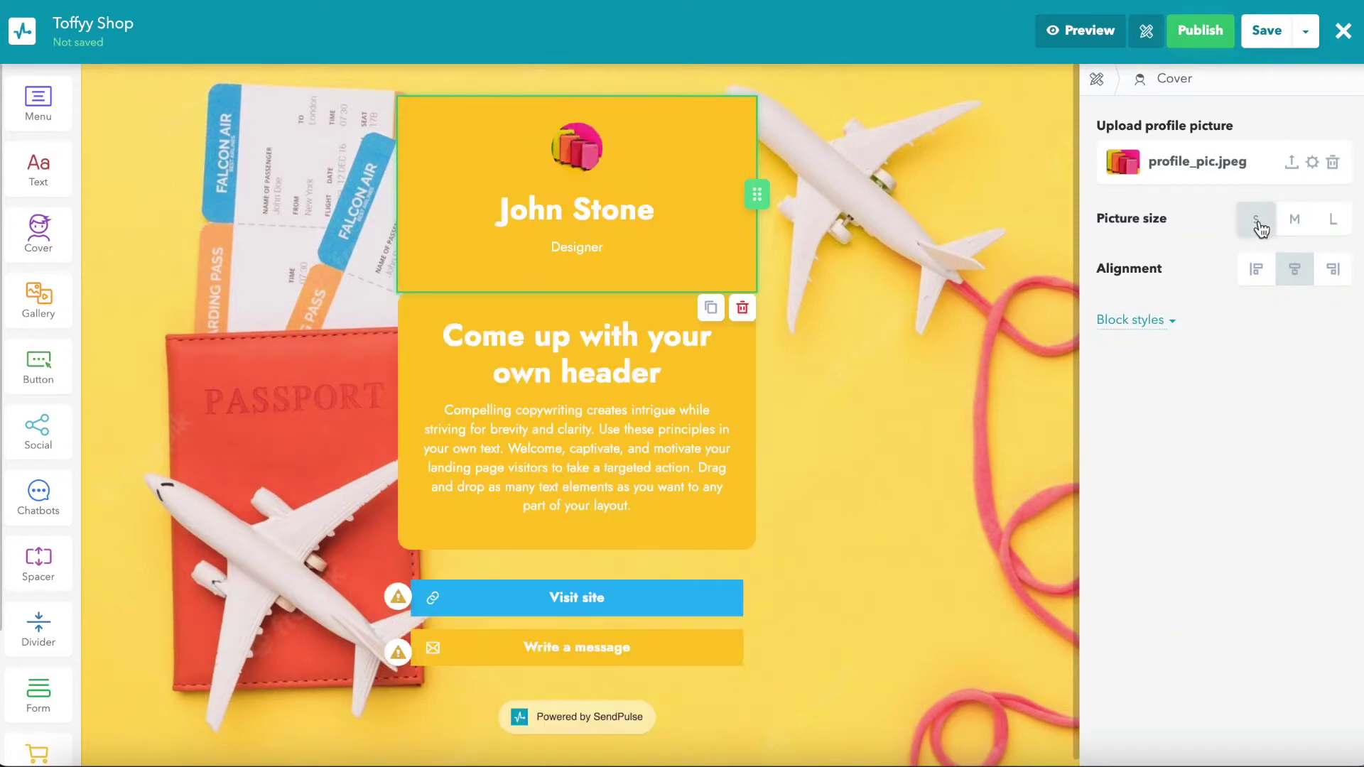
left_click(1256, 268)
left_click(1299, 270)
left_click(1331, 274)
left_click(1294, 220)
left_click(1296, 268)
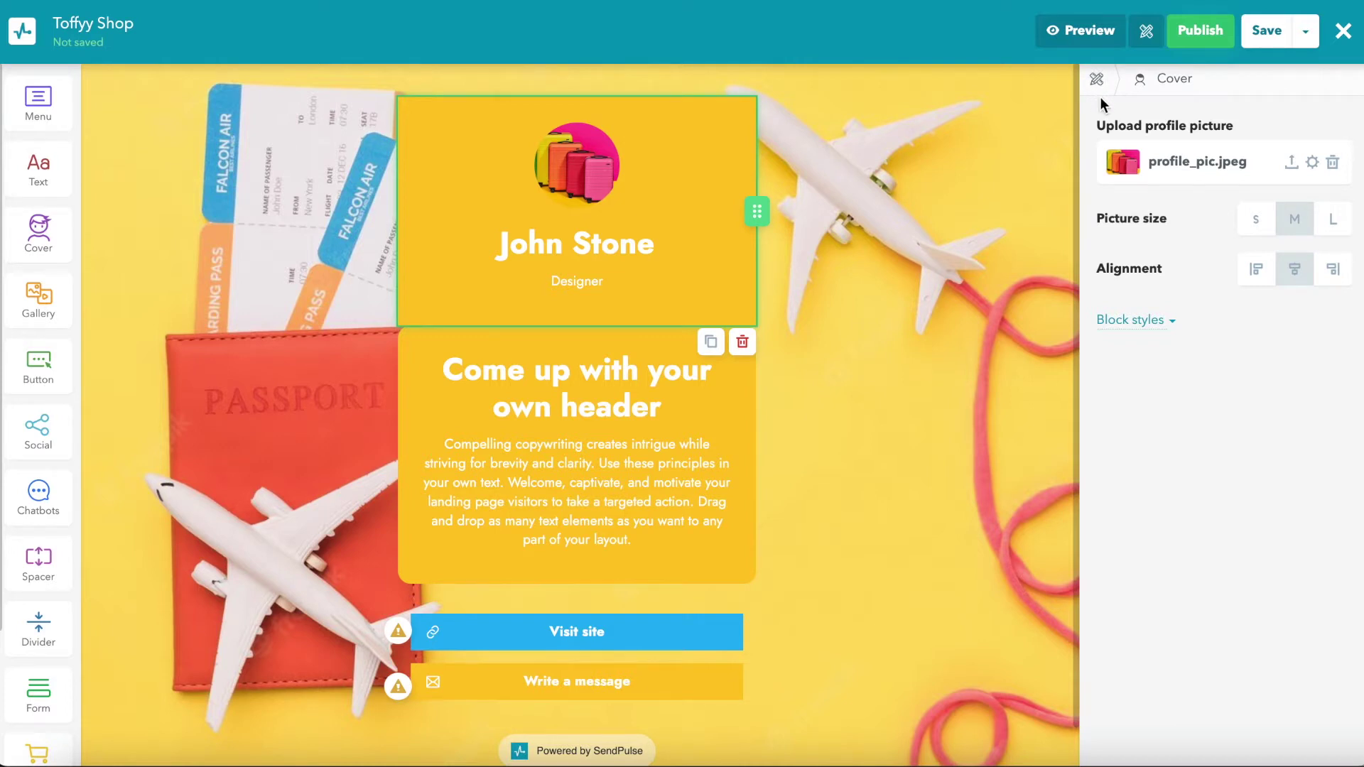
Step: Change the cover heading to 'Toffyy Shop' and the subtitle to 'Luggage Shop'
left_click(646, 252)
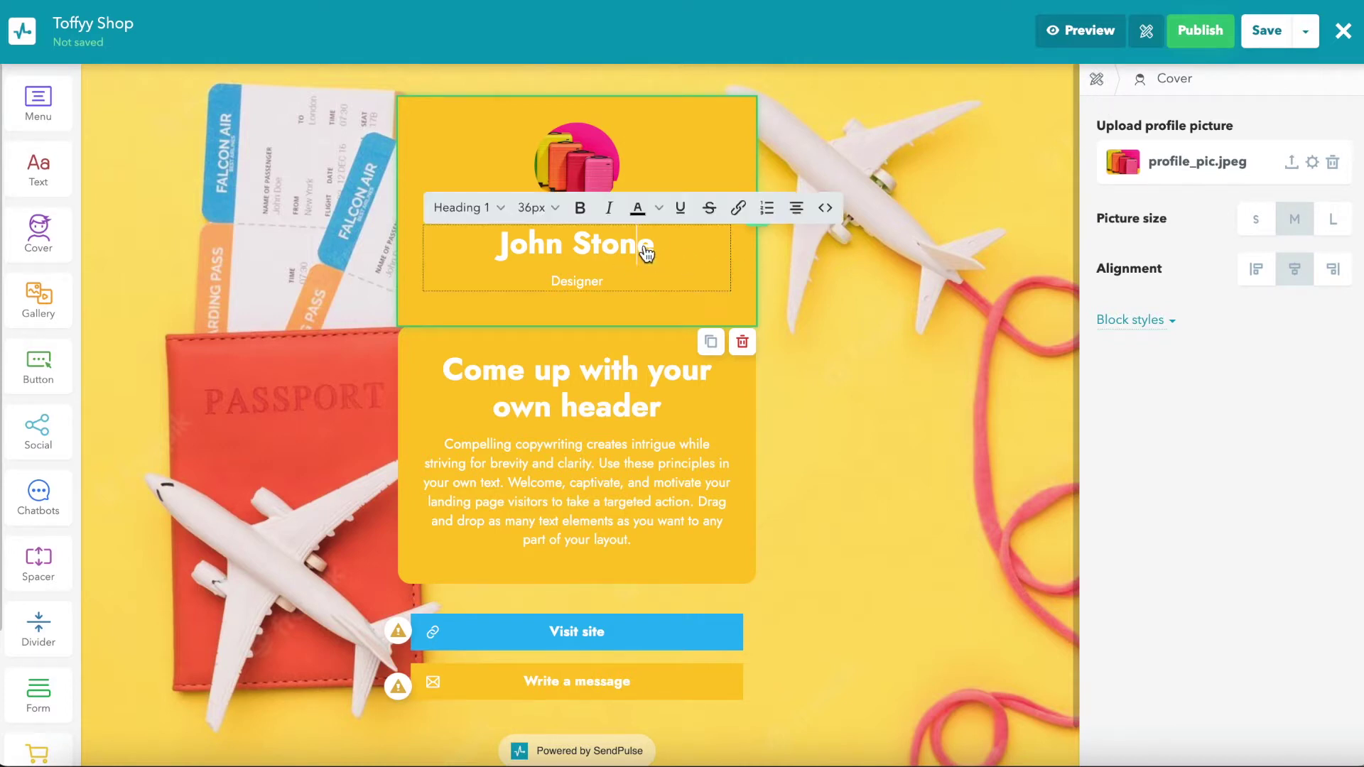
key("ctrl+a")
key("BackSpace")
type("Toffyy Shop")
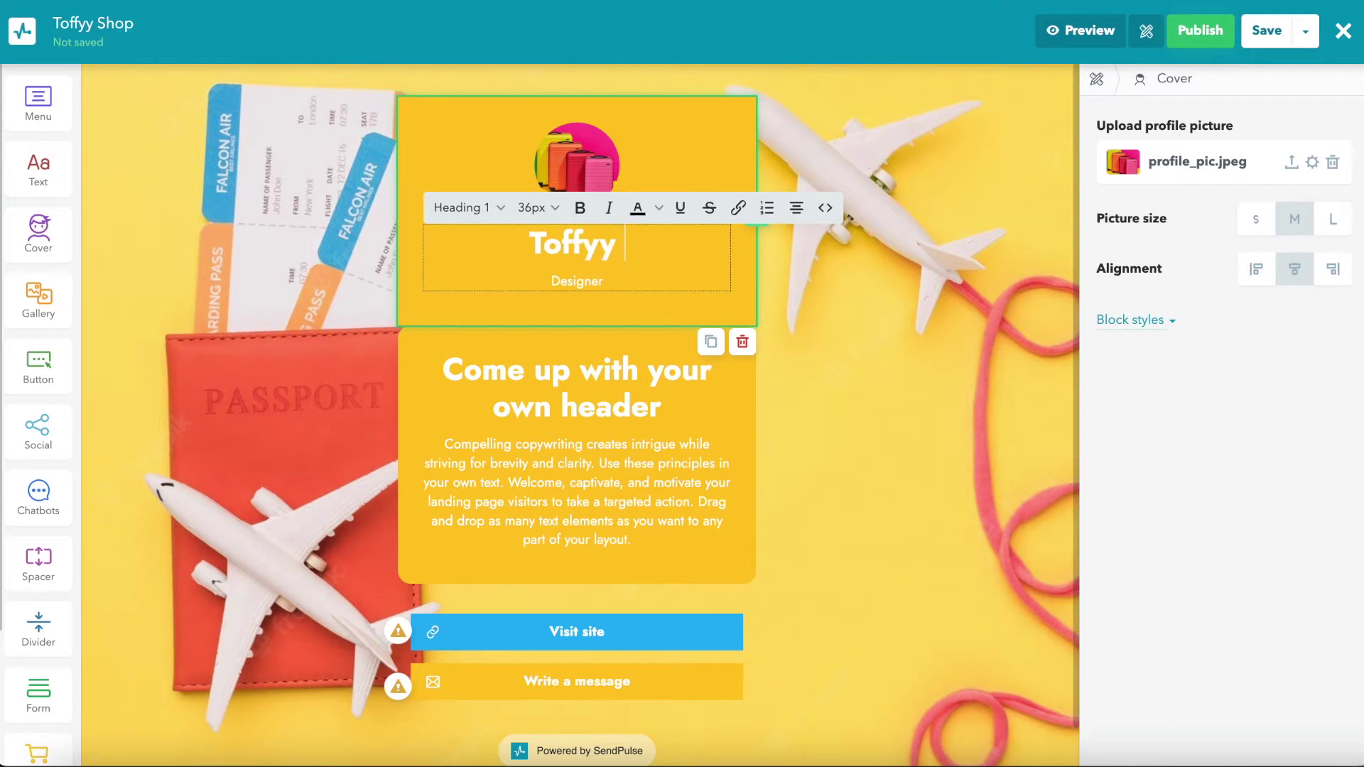
double_click(594, 283)
type("Luggage Shop")
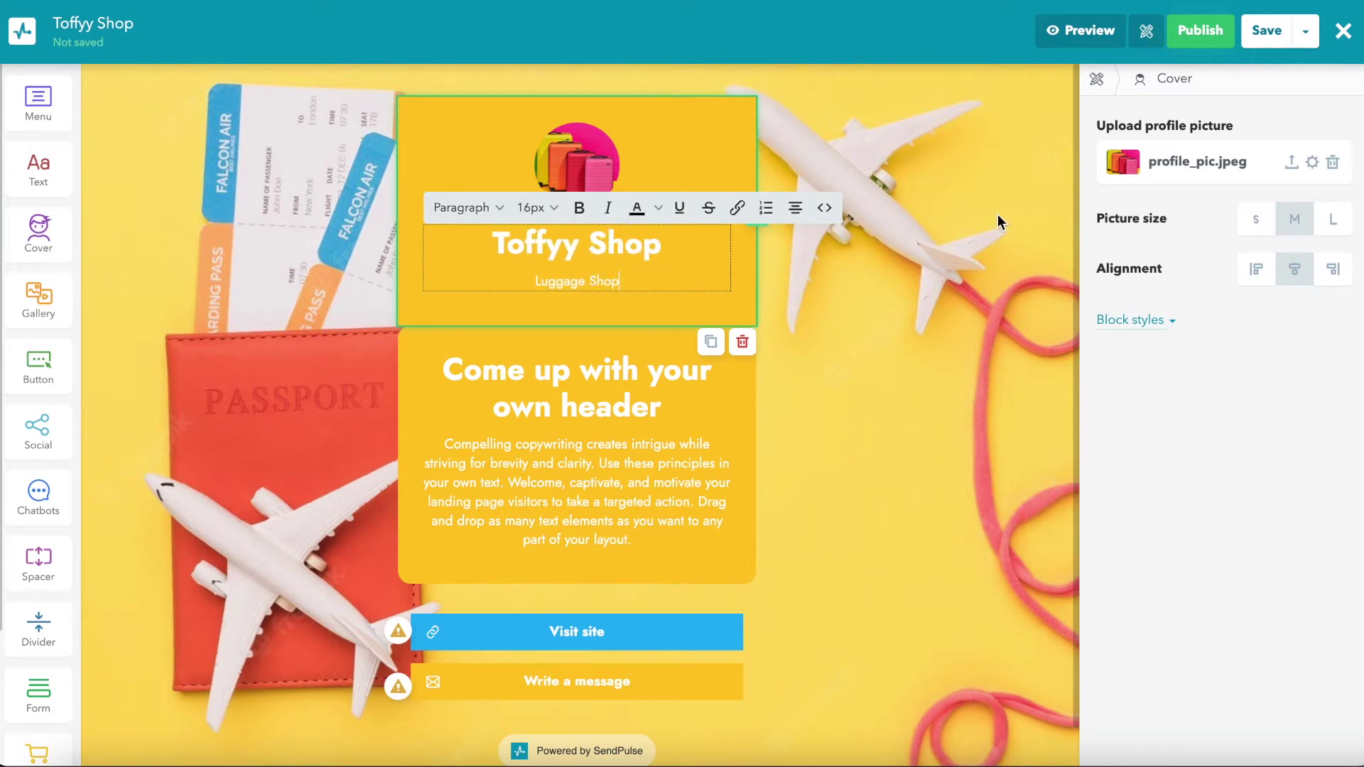
Step: Give the cover block a shadow, corner rounding of 15 and padding 30
left_click(1130, 319)
left_click(1335, 463)
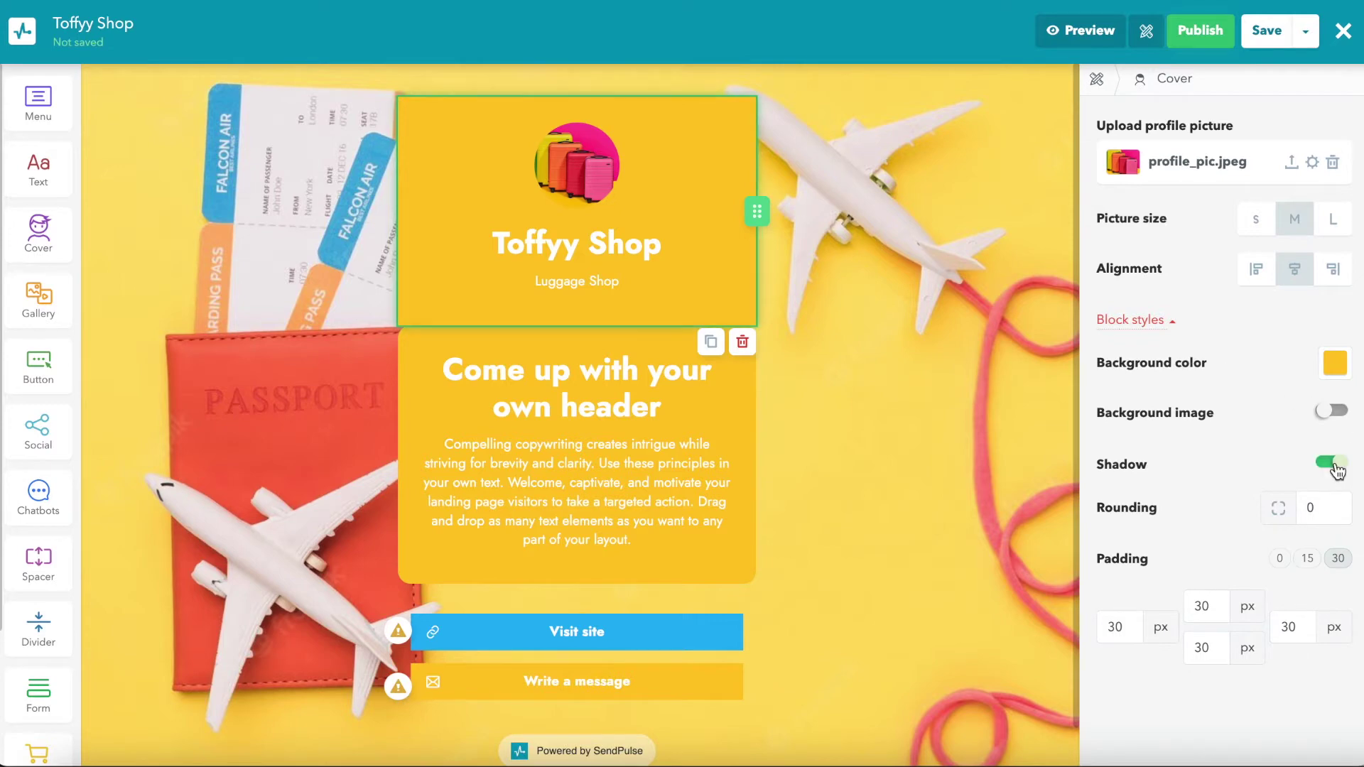
left_click(1339, 506)
type("10")
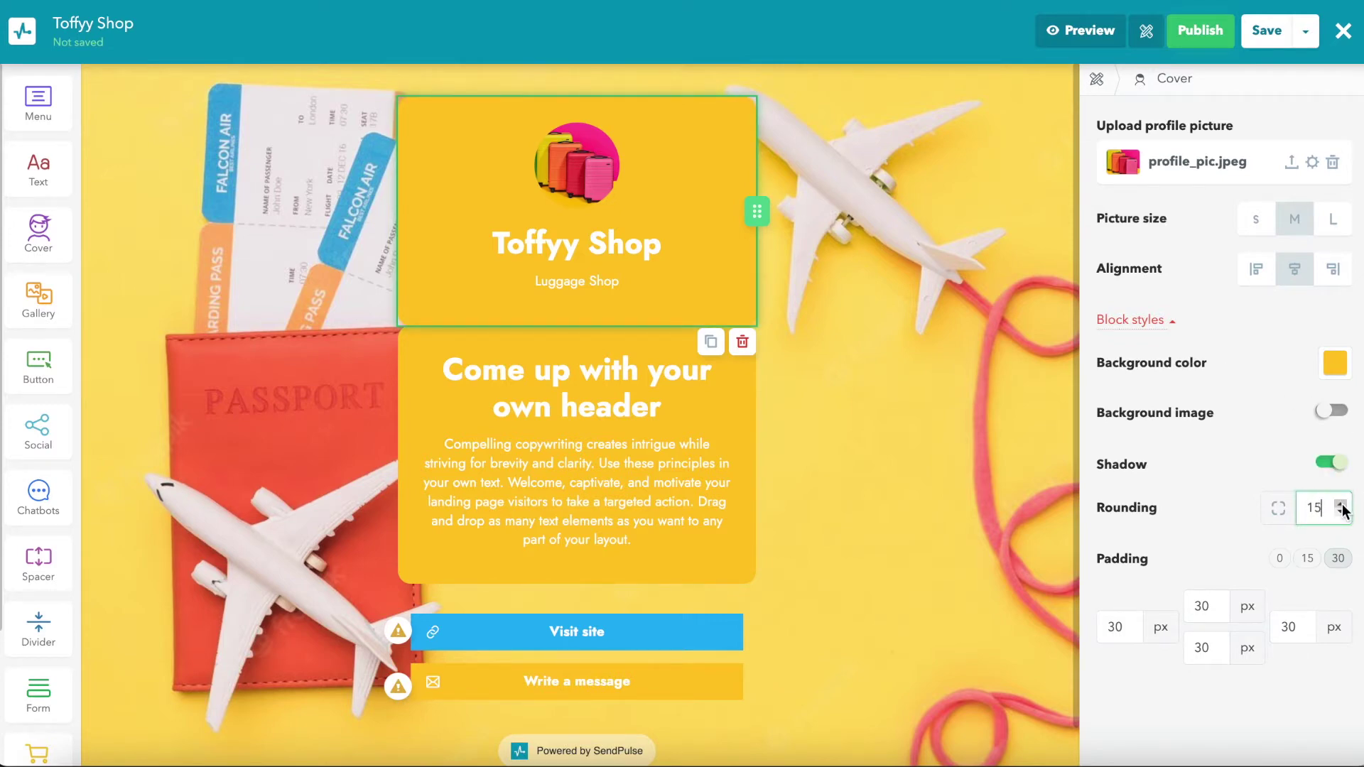
left_click(1308, 559)
left_click(1339, 559)
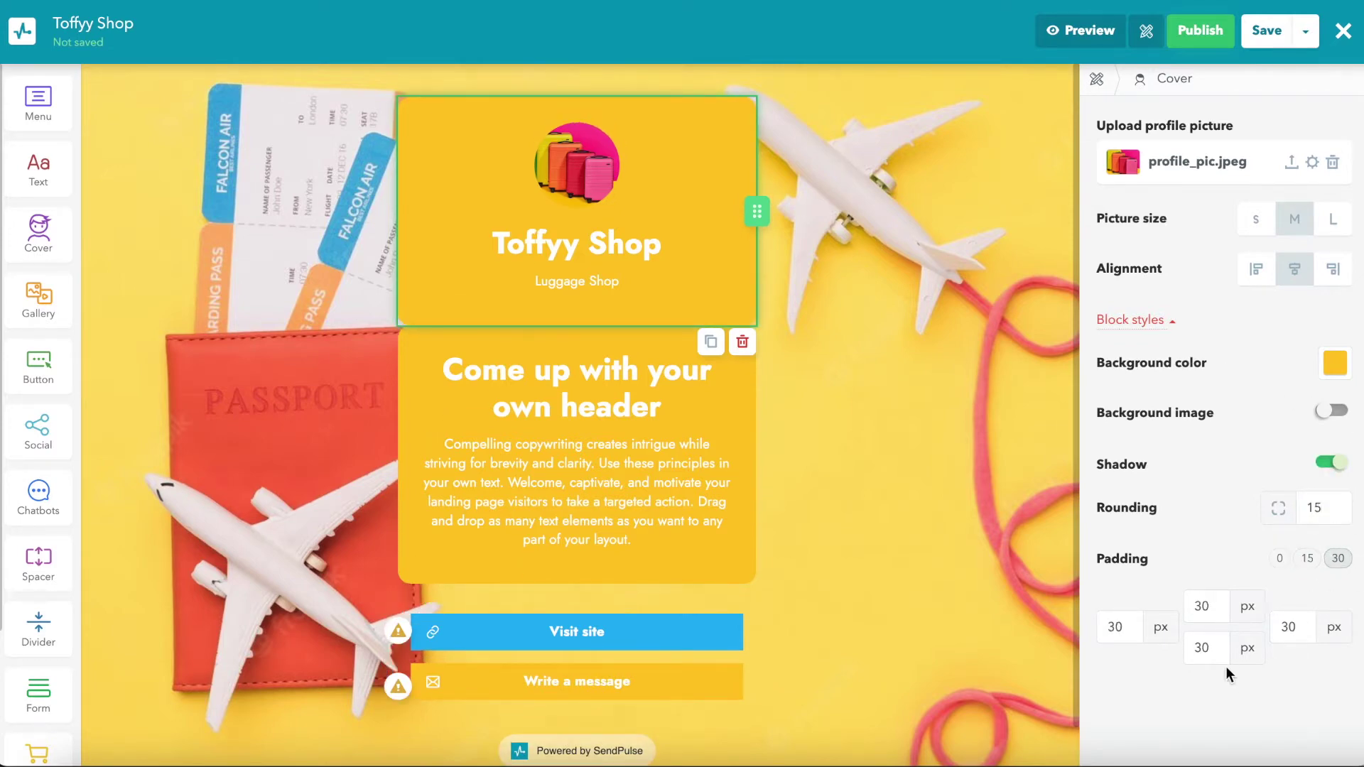
left_click(195, 524)
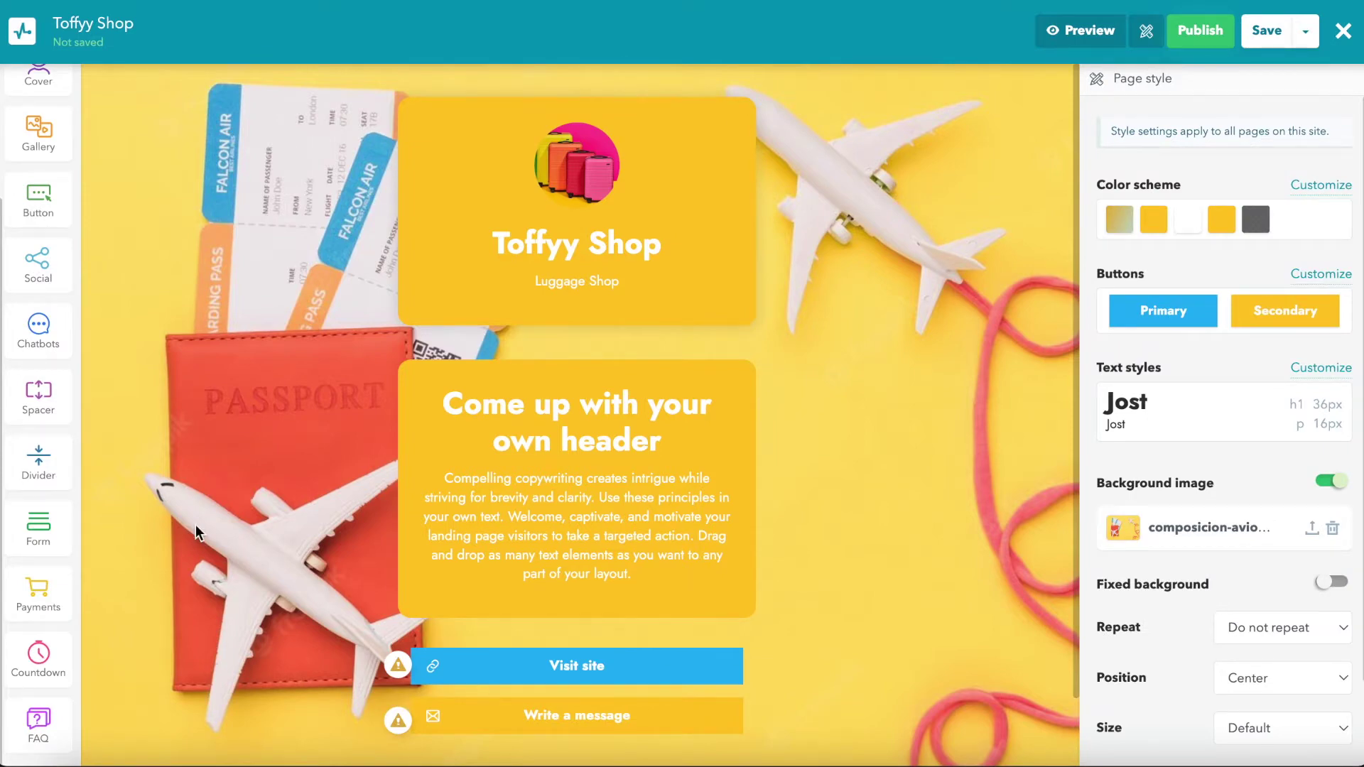
scroll(43, 498, "up", 3)
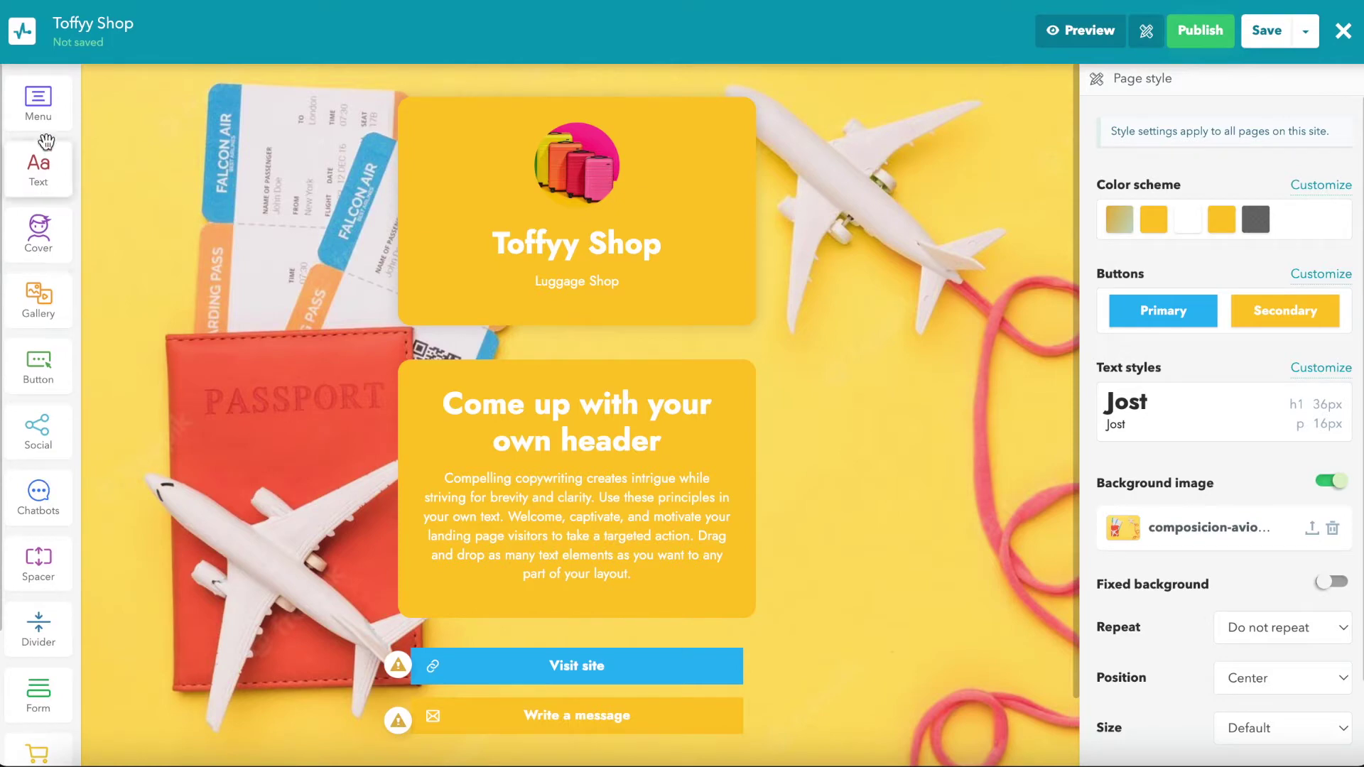
Step: Drag a Menu block with Url, Email and Phone links to the top of the page
left_click_drag(43, 121, 524, 130)
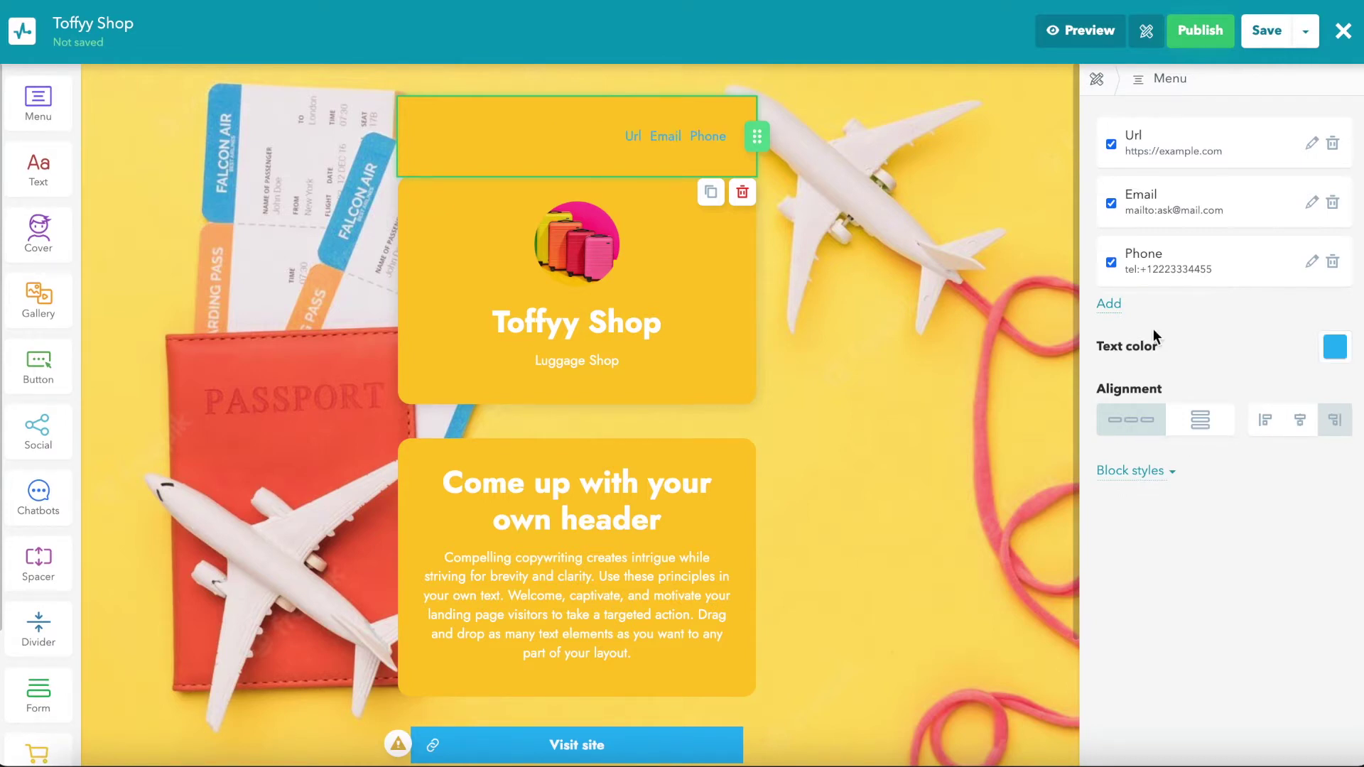
Step: Add an 'Instagram' menu item linking to instagram/toffyy_shop
left_click(1109, 305)
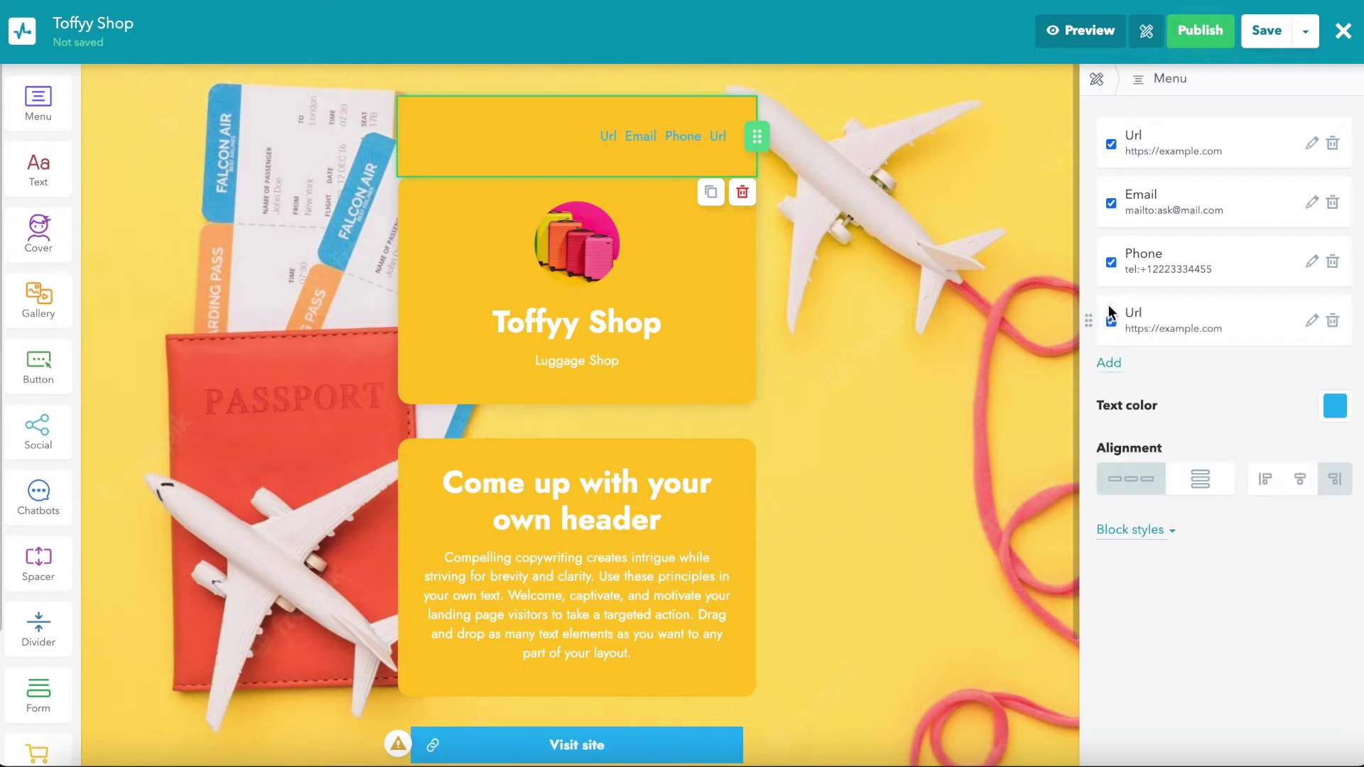
left_click(1309, 323)
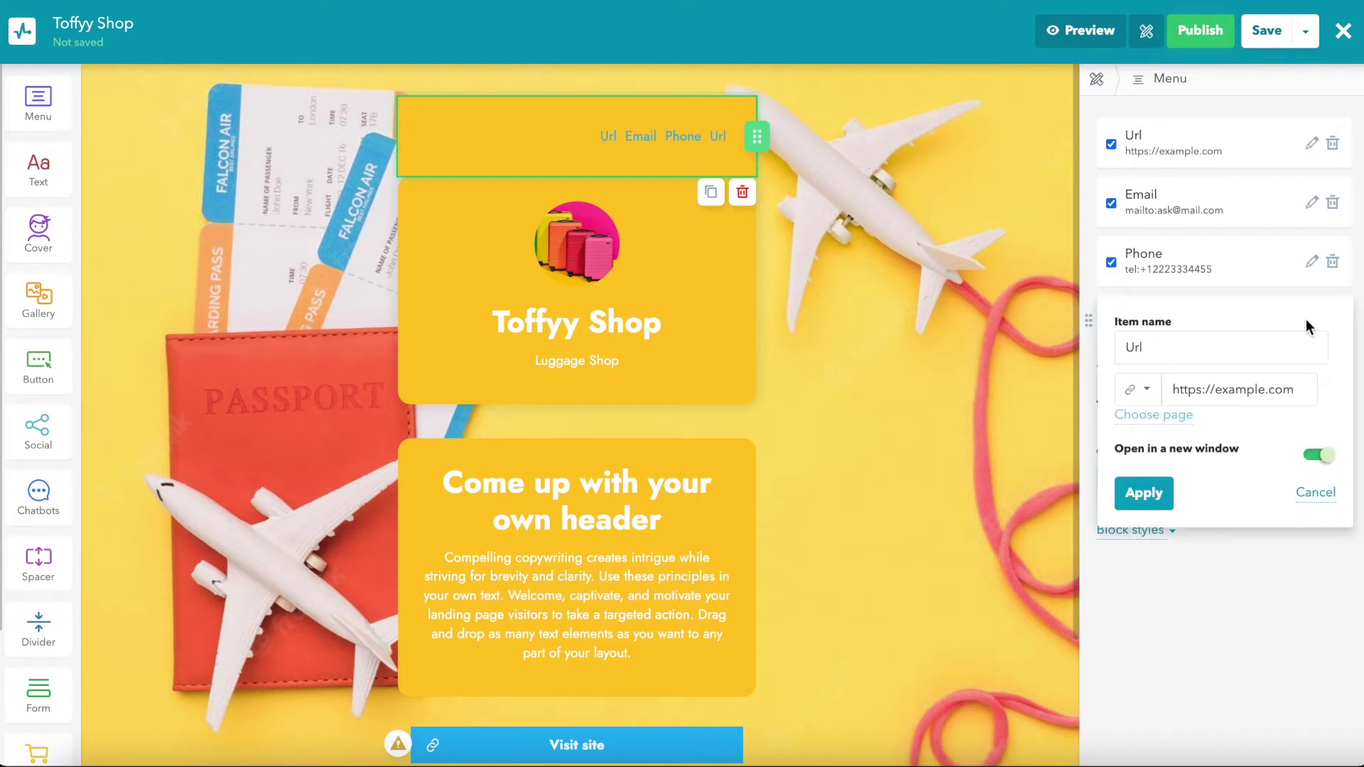
double_click(1219, 343)
type("Instagram")
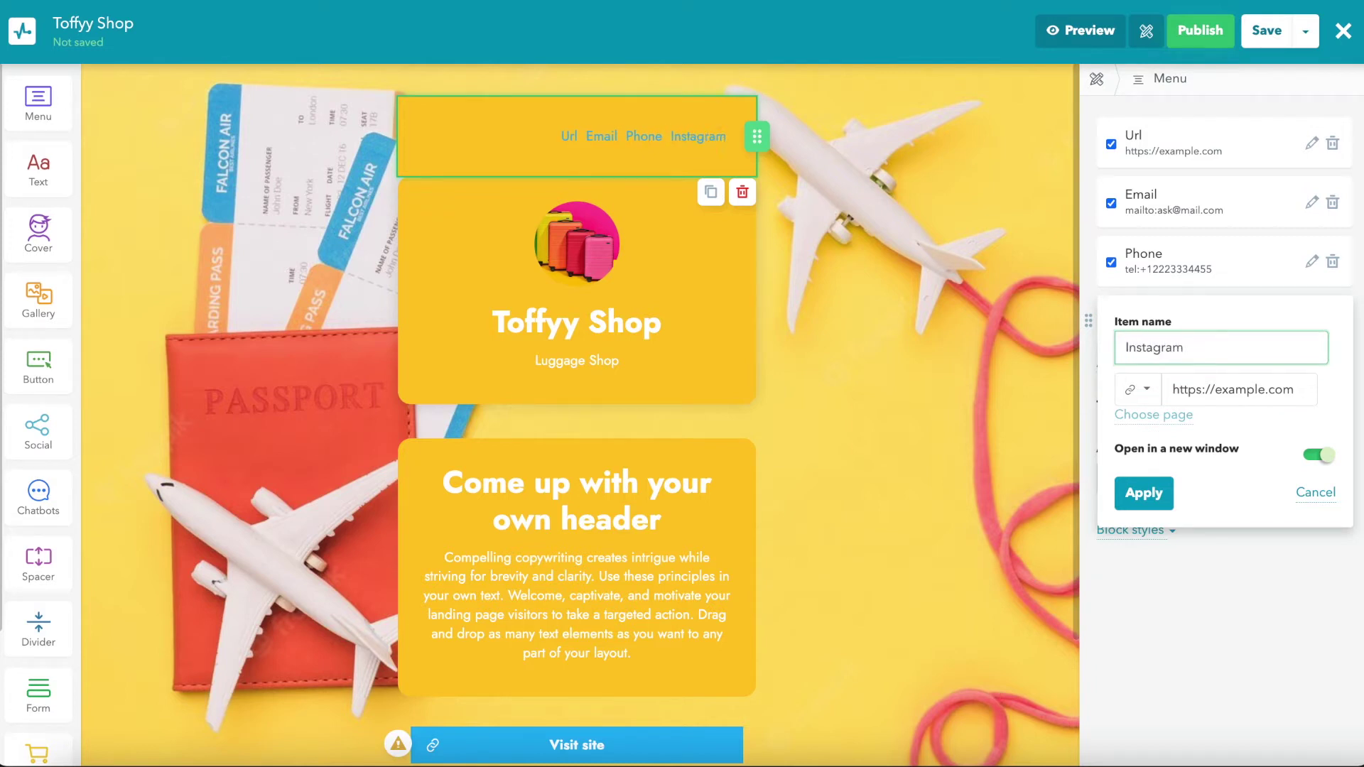
left_click_drag(1214, 389, 1270, 389)
key("BackSpace")
type("instagram")
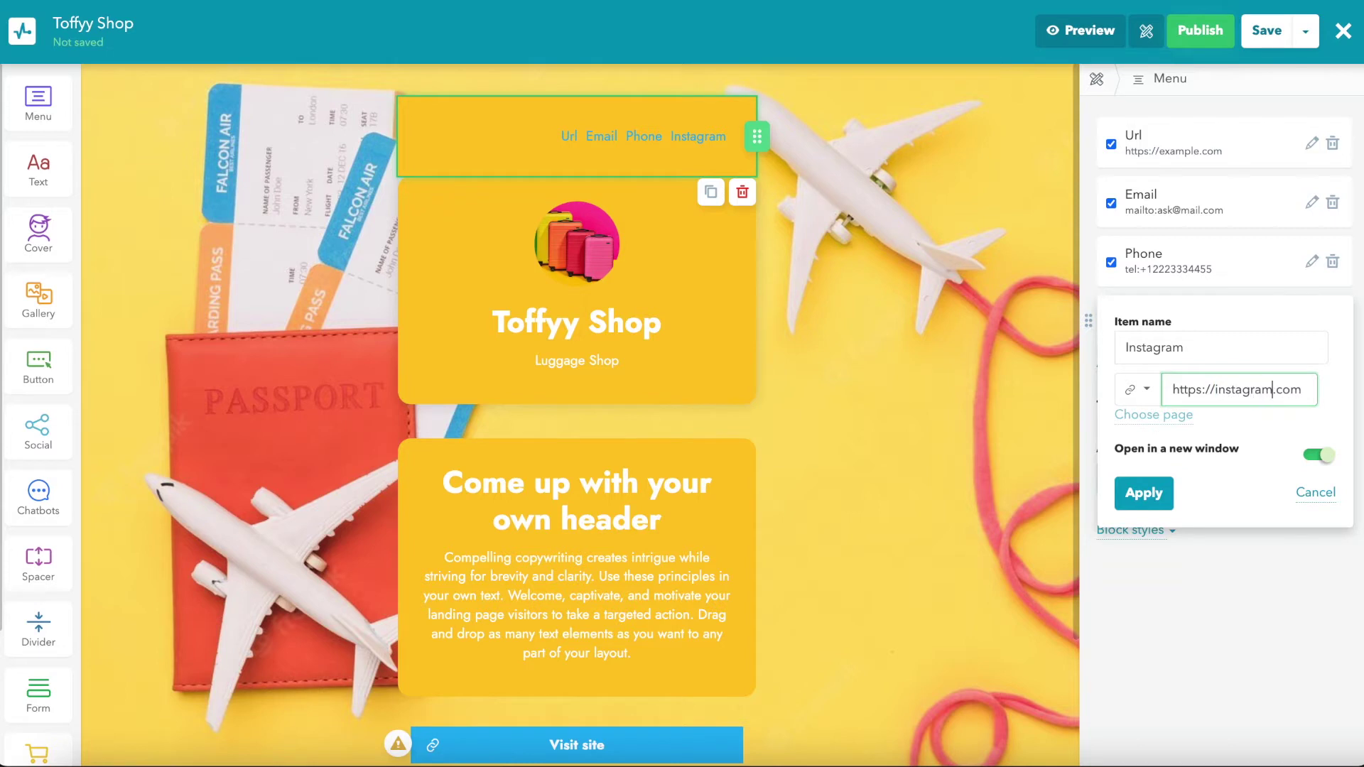
type("/toffyy_shop")
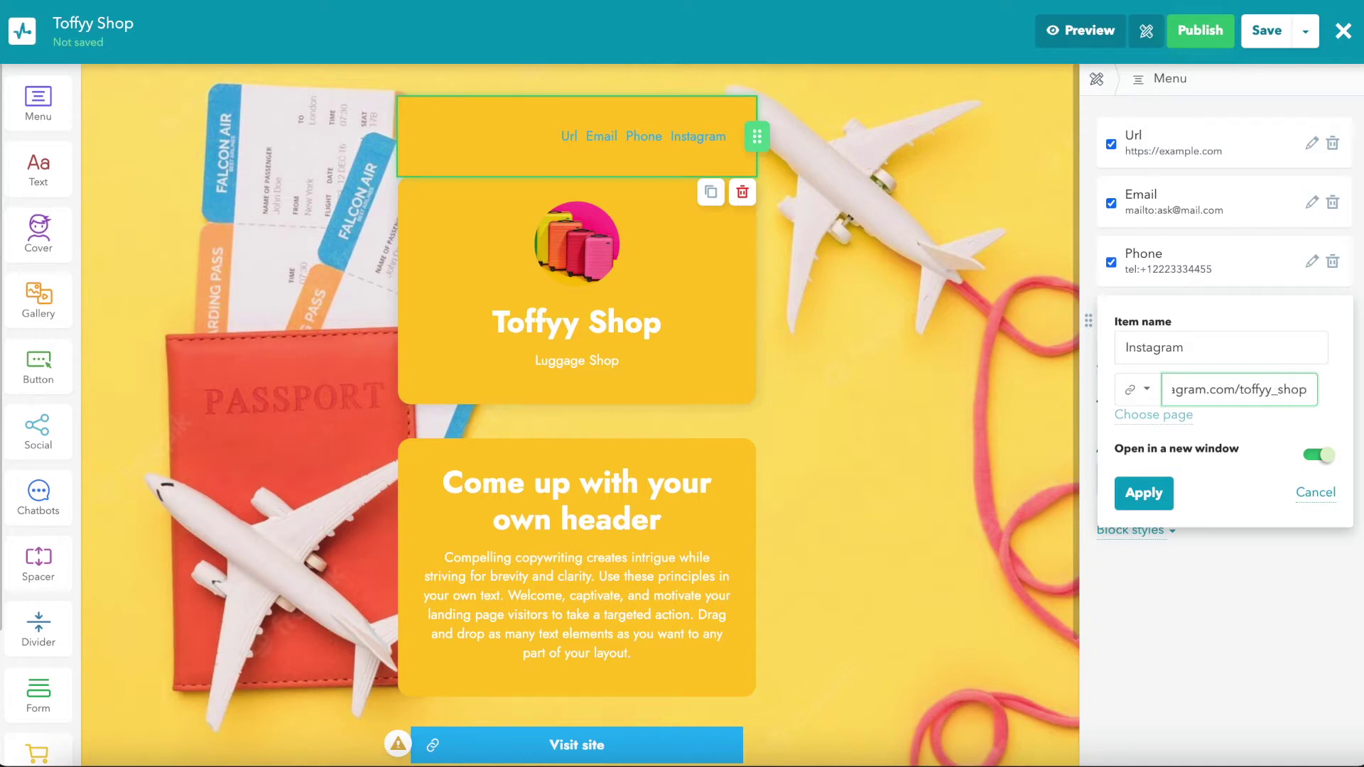
left_click(1144, 493)
Step: Replace the placeholder header text with 'Sale ends in...'
scroll(568, 341, "down", 3)
left_click(563, 335)
left_click(660, 277)
left_click_drag(661, 277, 417, 234)
type("Sale ends in...")
Step: Replace the paragraph under the heading with 'Don't miss out on opportunity'
left_click(469, 281)
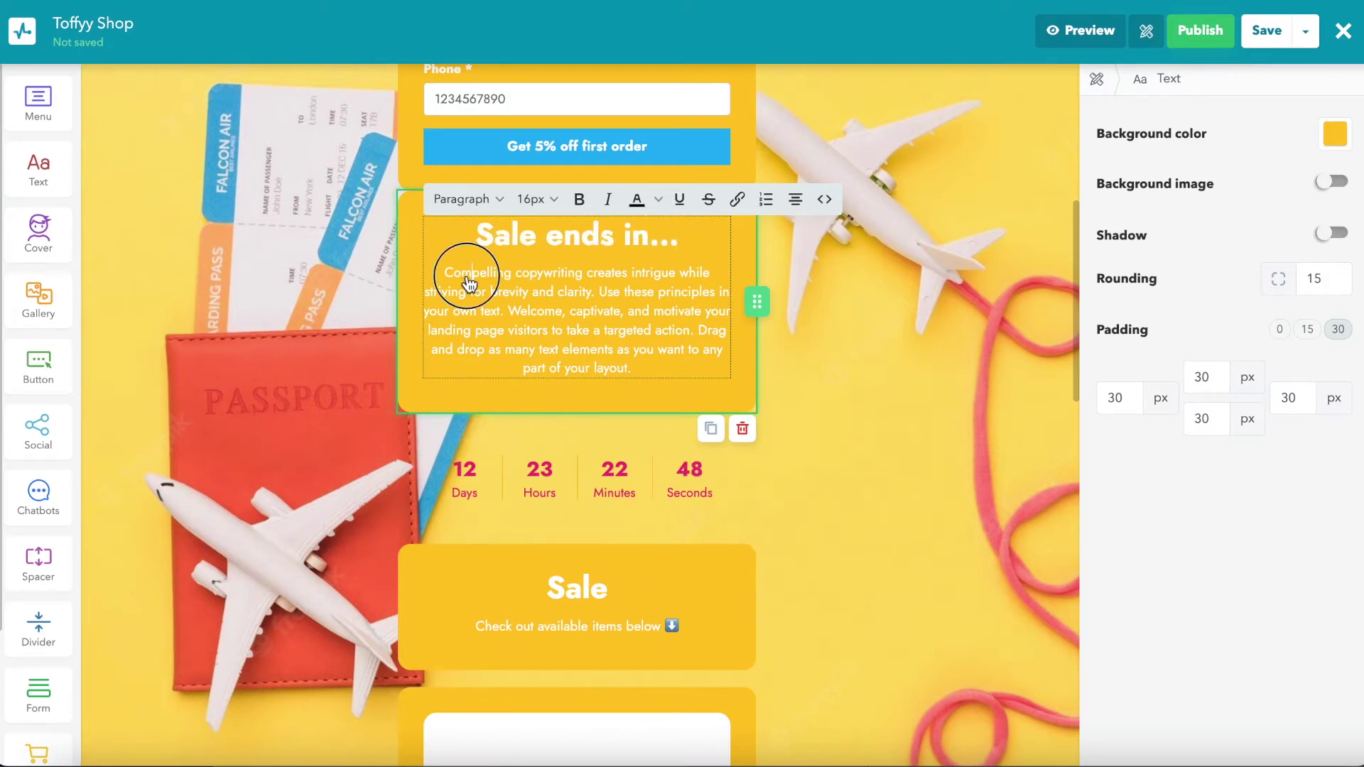
triple_click(469, 282)
type("Don't miss out on oppt")
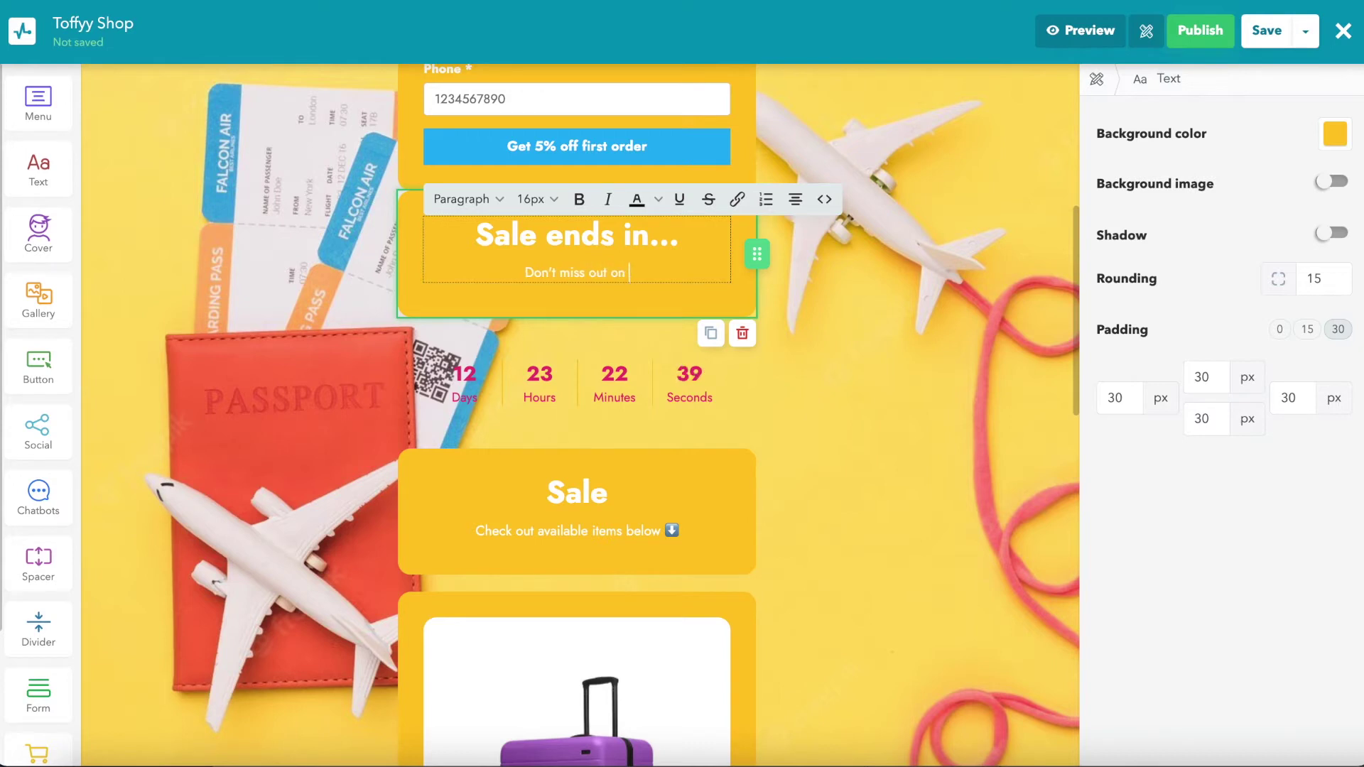
key("BackSpace")
type("ortunity")
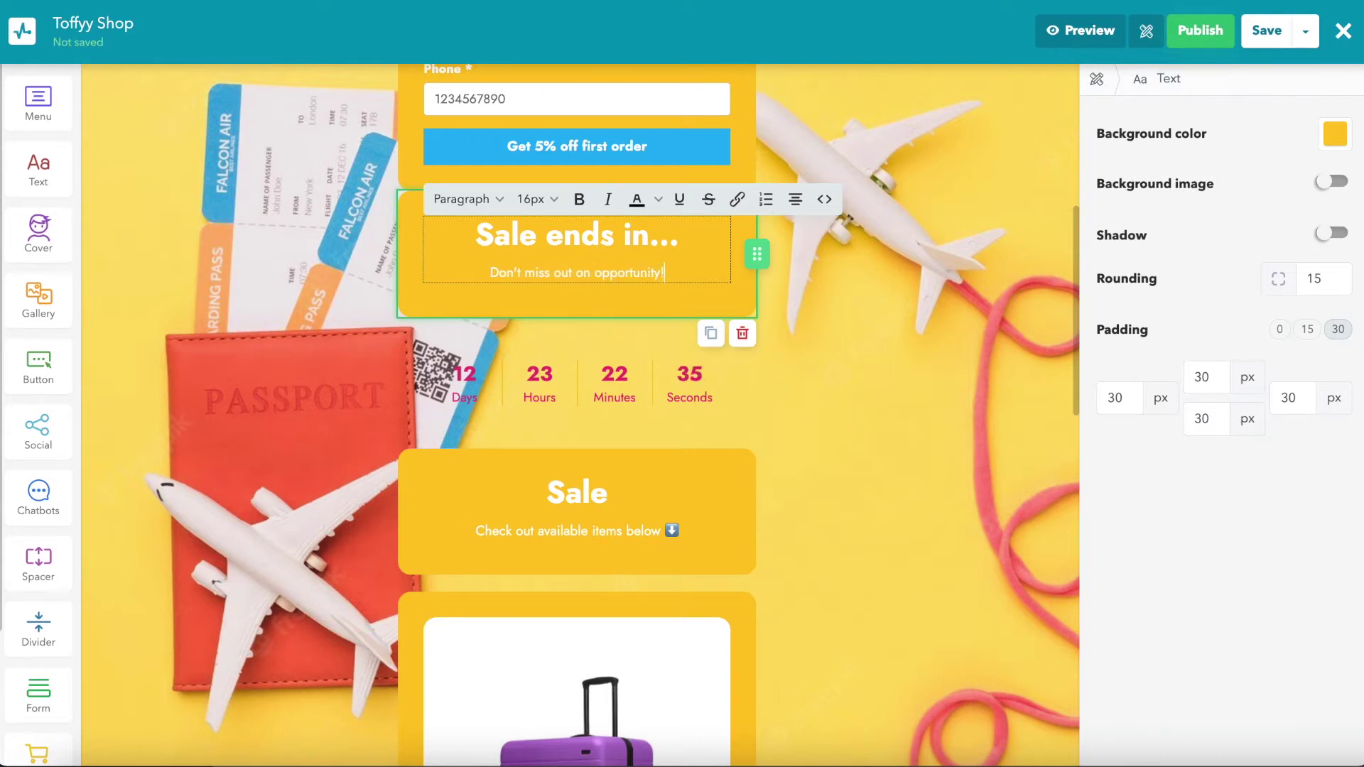
Step: Make the text block background transparent and select all its text for recolouring
left_click(1340, 142)
left_click(1217, 210)
left_click(1118, 454)
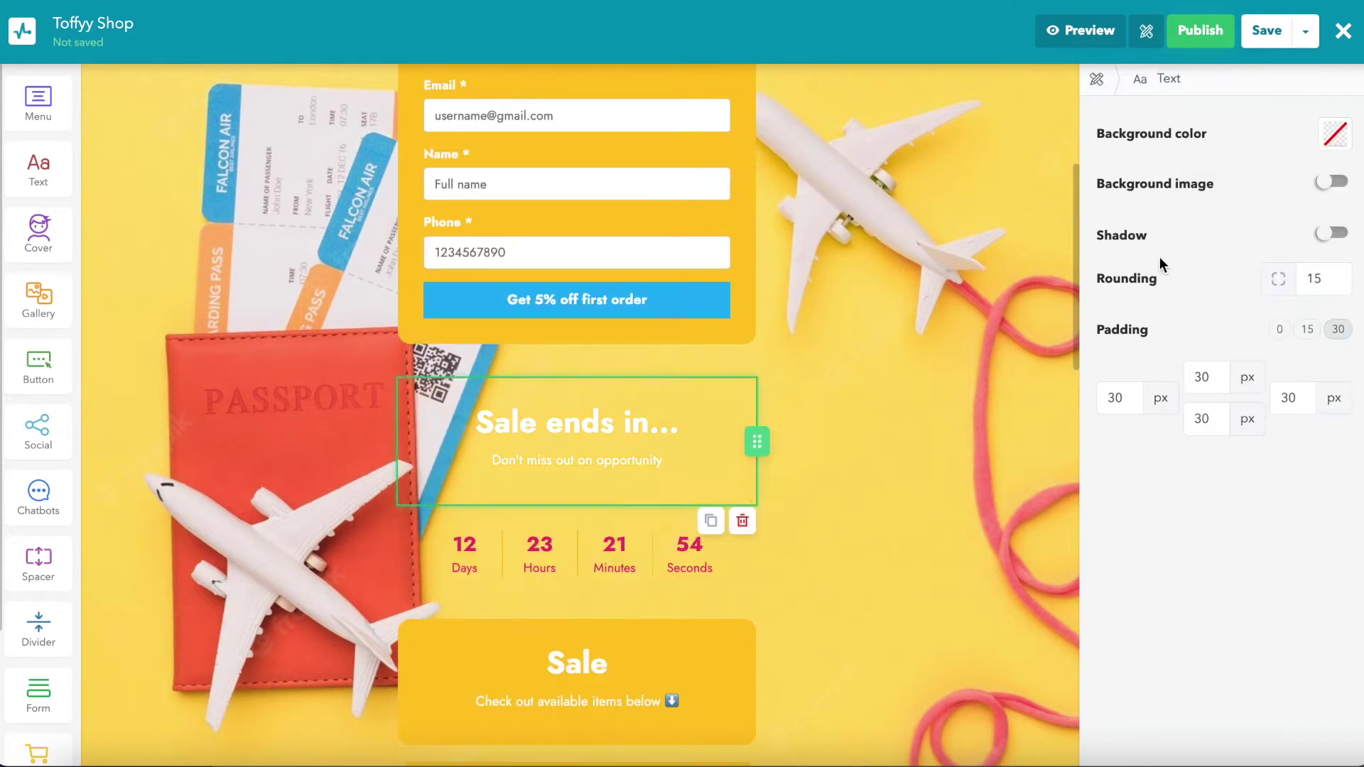
left_click(518, 435)
triple_click(518, 435)
key("ctrl+a")
left_click(658, 386)
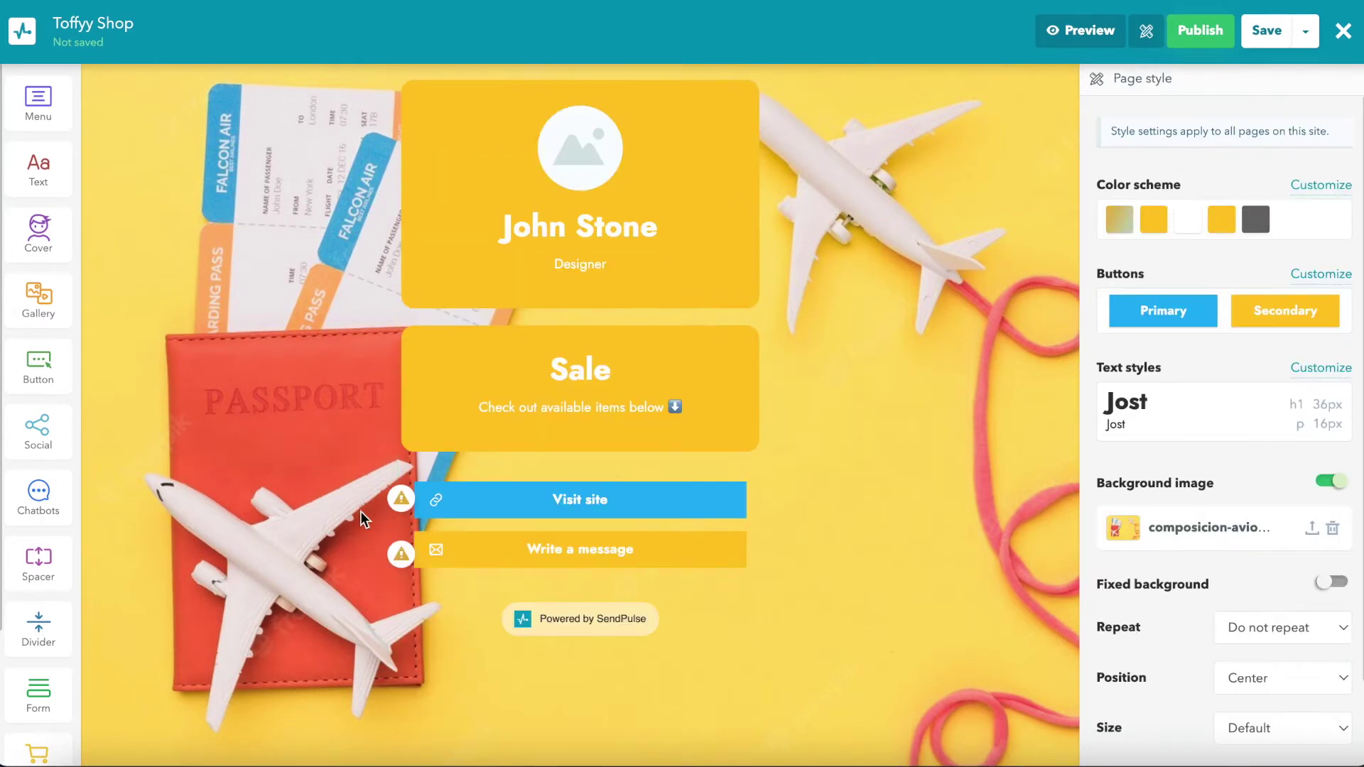
Step: Add a carousel gallery below the Sale block, starting with the blue suitcase photo
left_click_drag(44, 301, 551, 487)
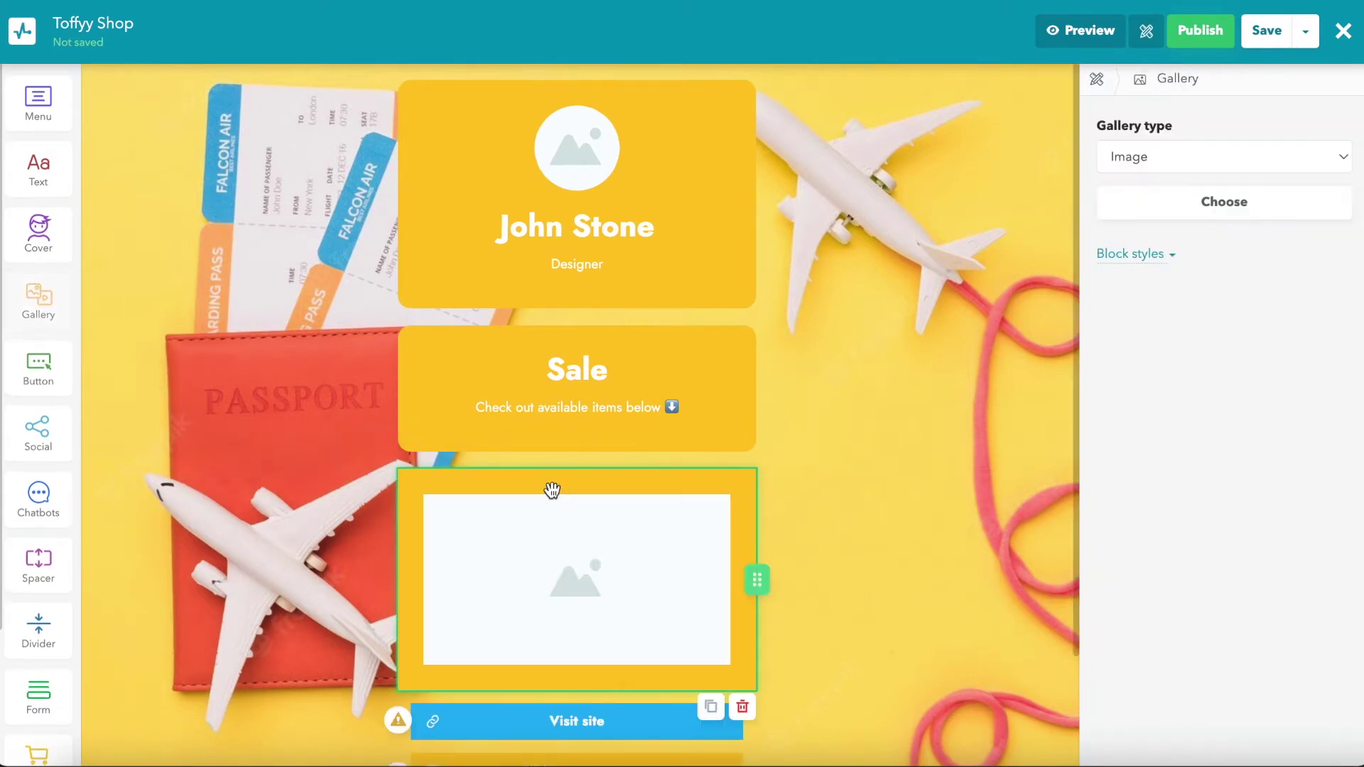
left_click(1170, 155)
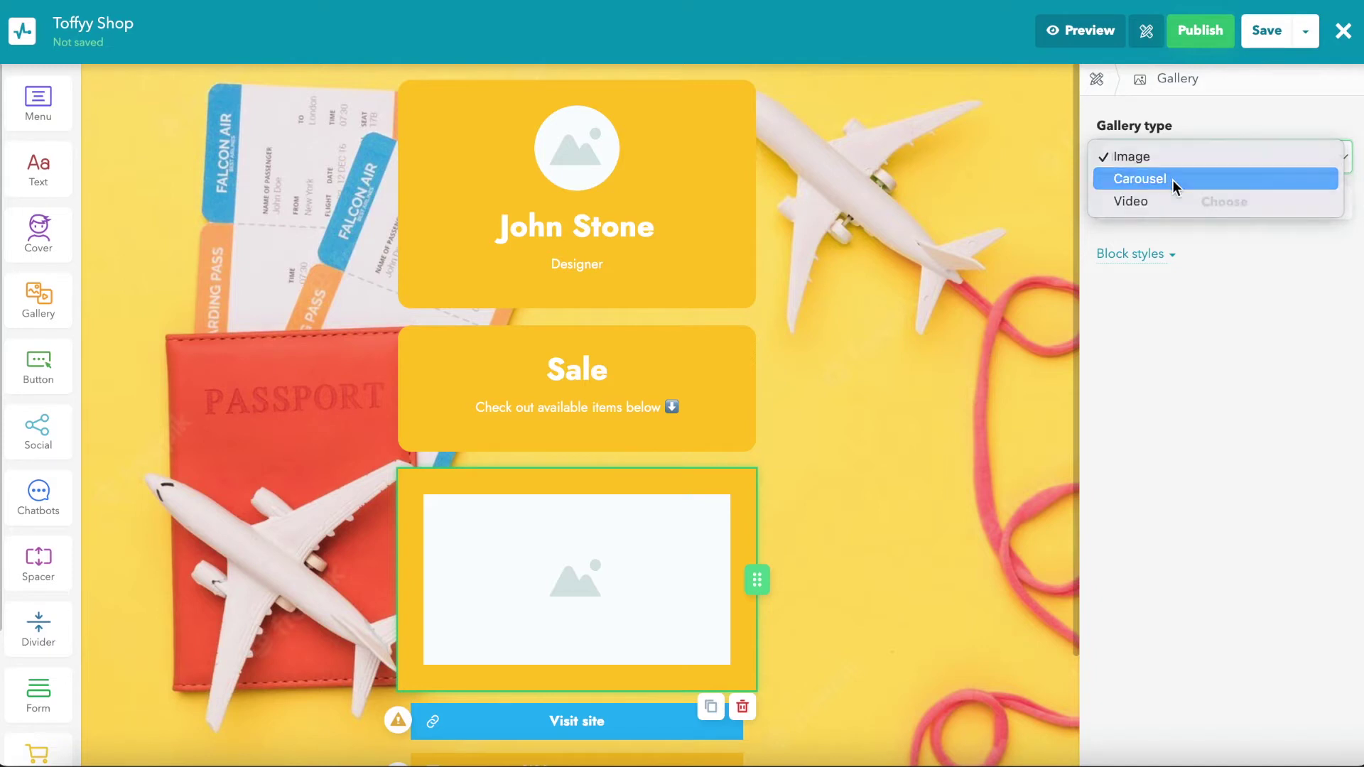
left_click(1172, 181)
left_click(1188, 212)
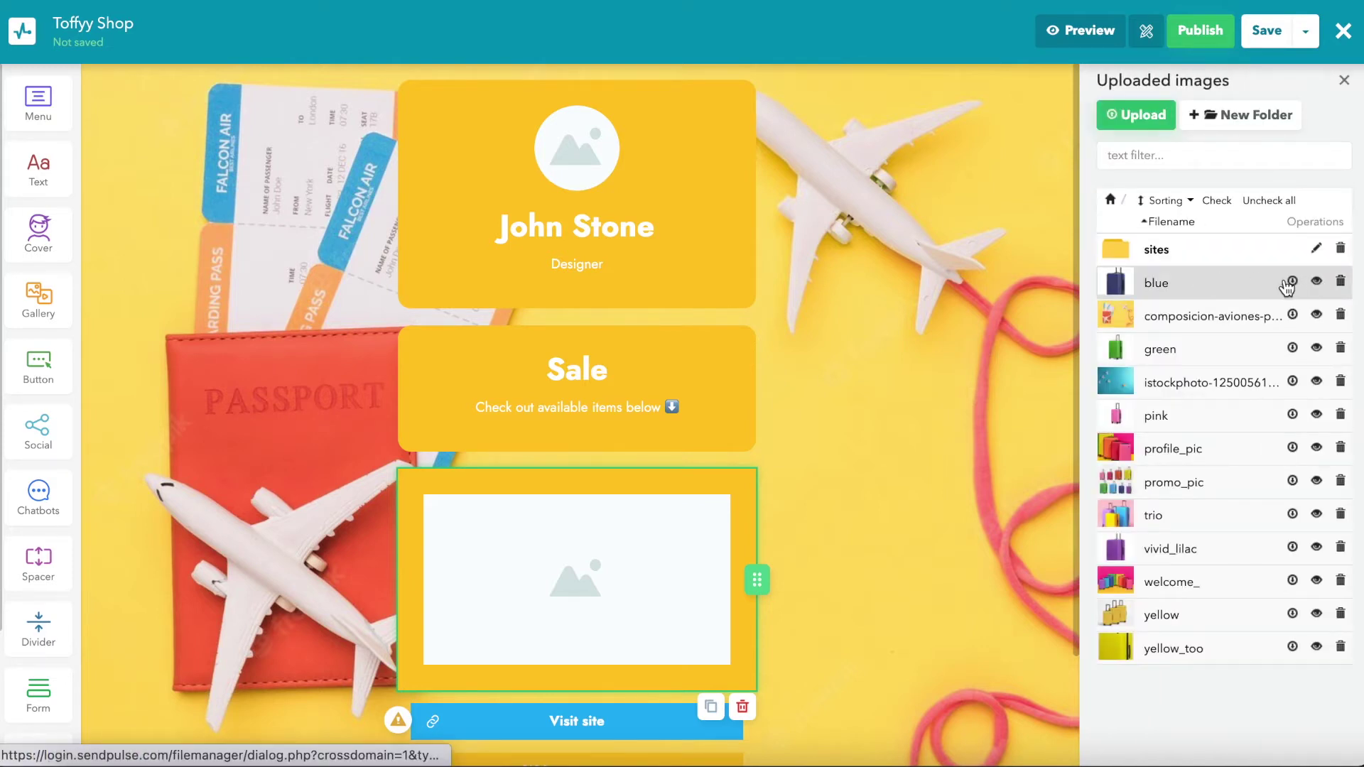
left_click(1243, 281)
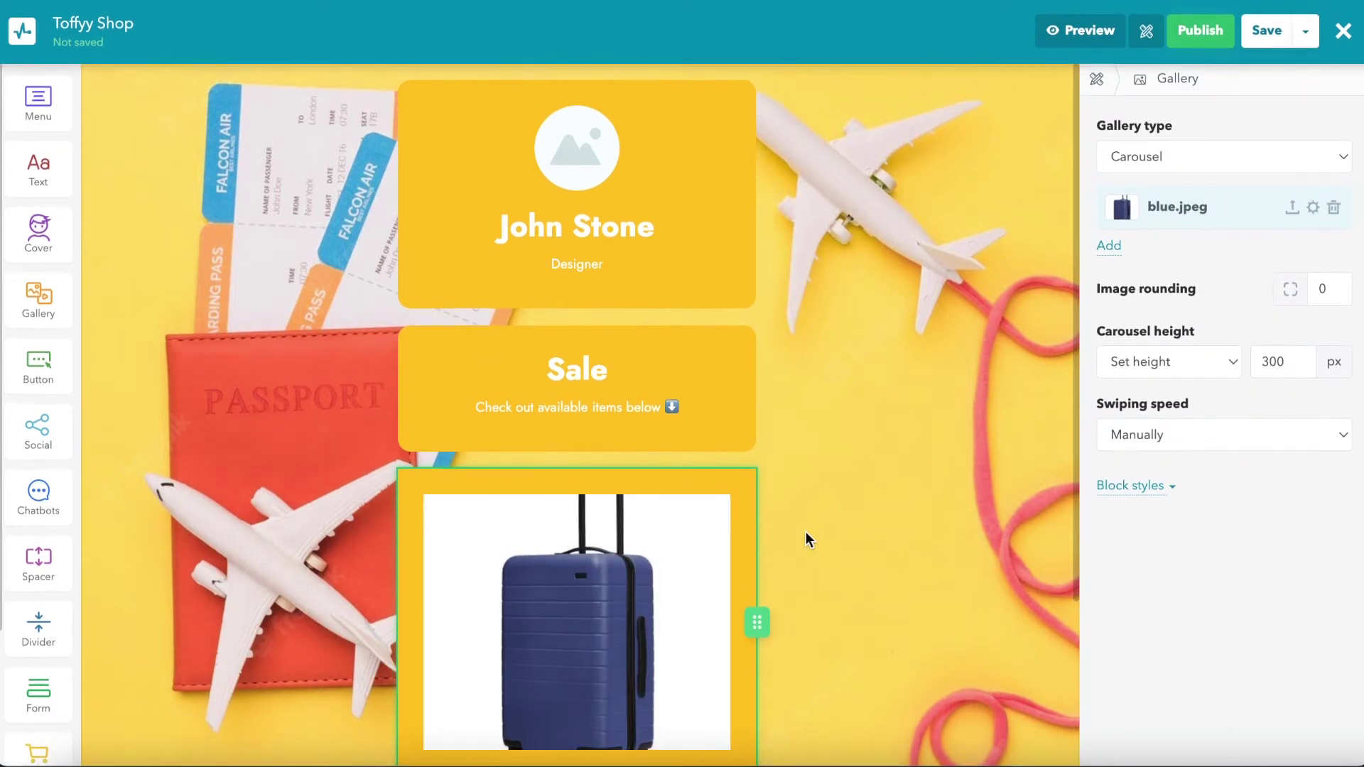
Step: Add the green and vivid_lilac suitcase photos and set swiping speed to Low (3 sec)
scroll(806, 531, "down", 2)
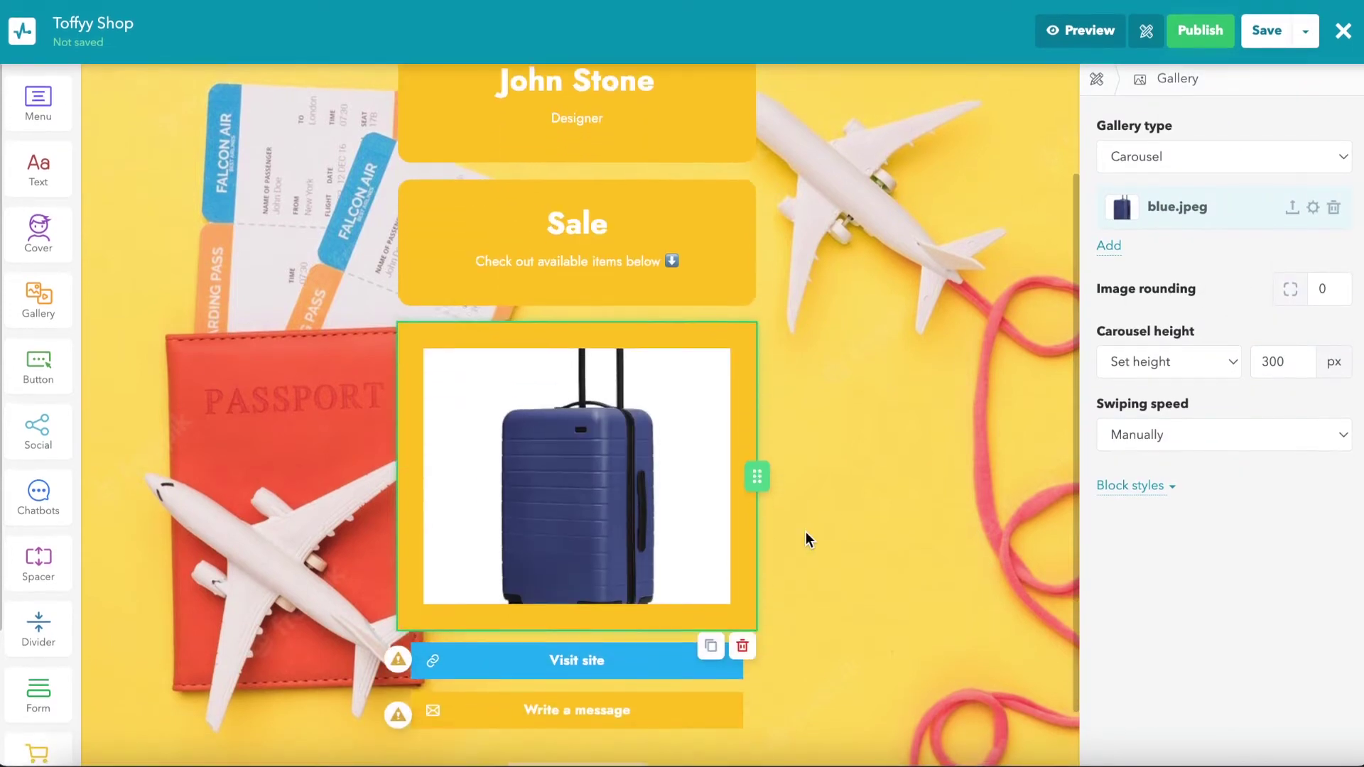
left_click(1119, 247)
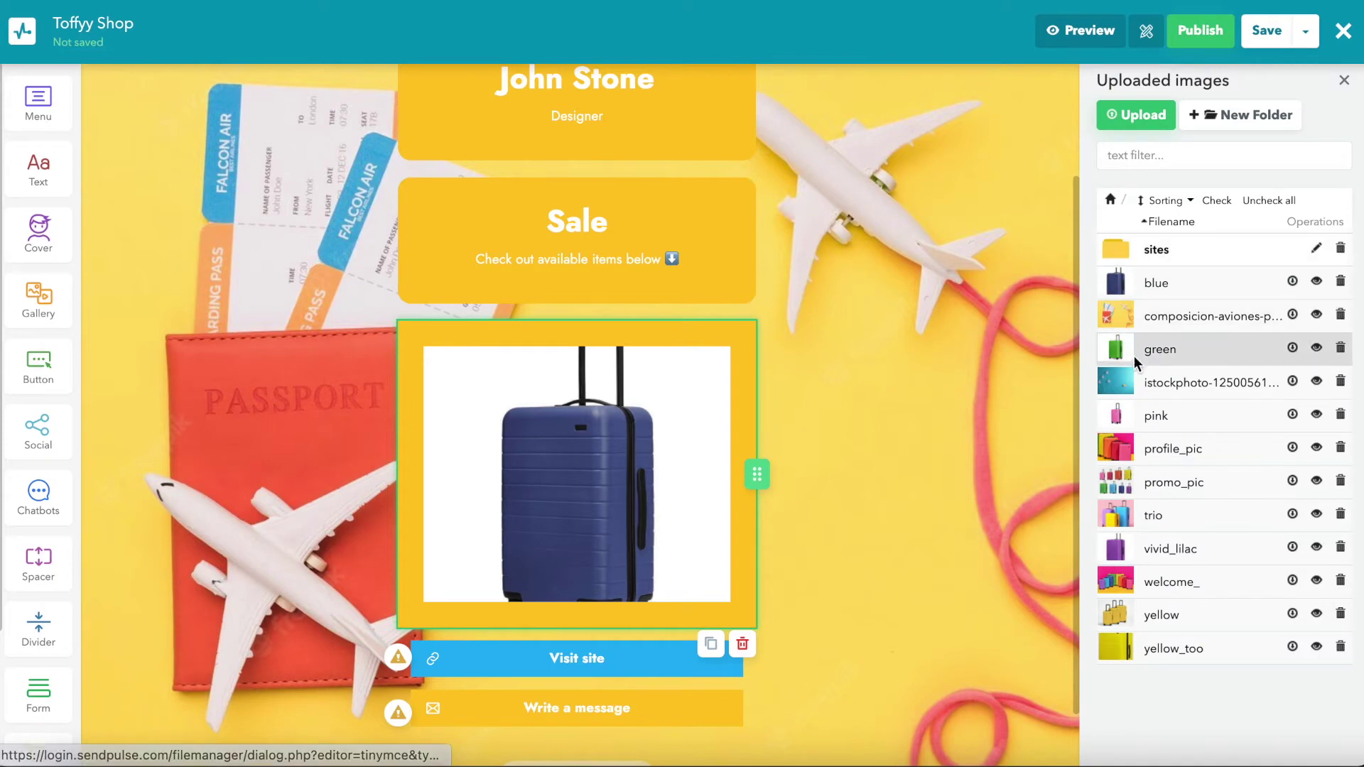
left_click(1135, 352)
left_click(1150, 547)
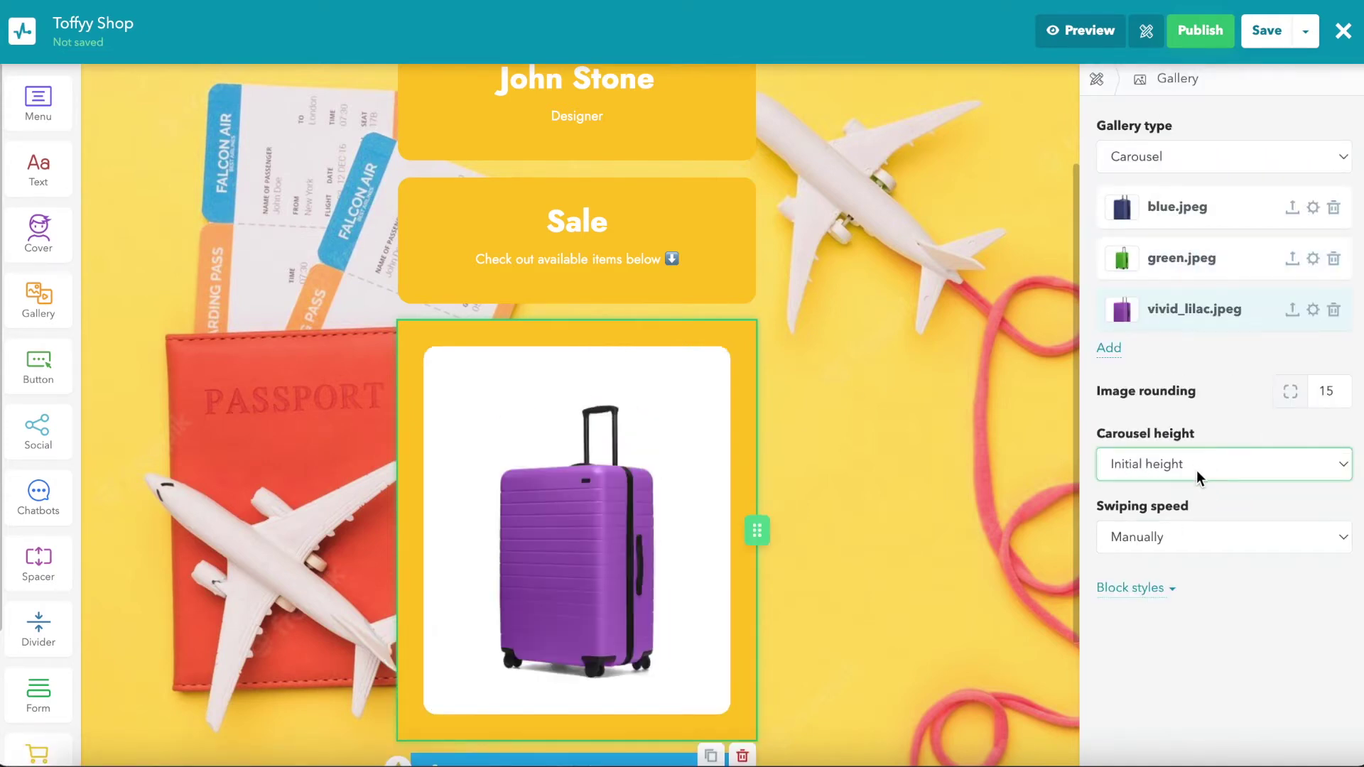
scroll(766, 471, "down", 3)
left_click(1191, 546)
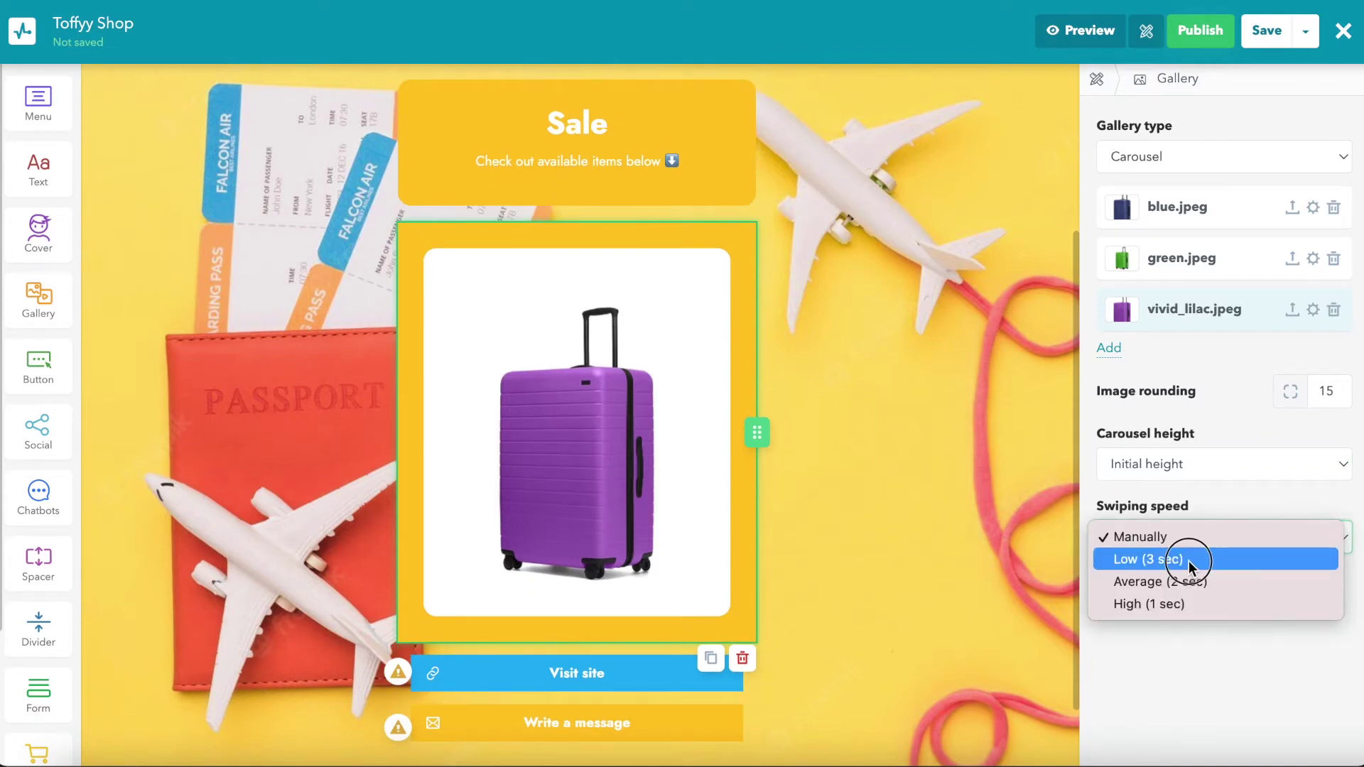
left_click(1187, 560)
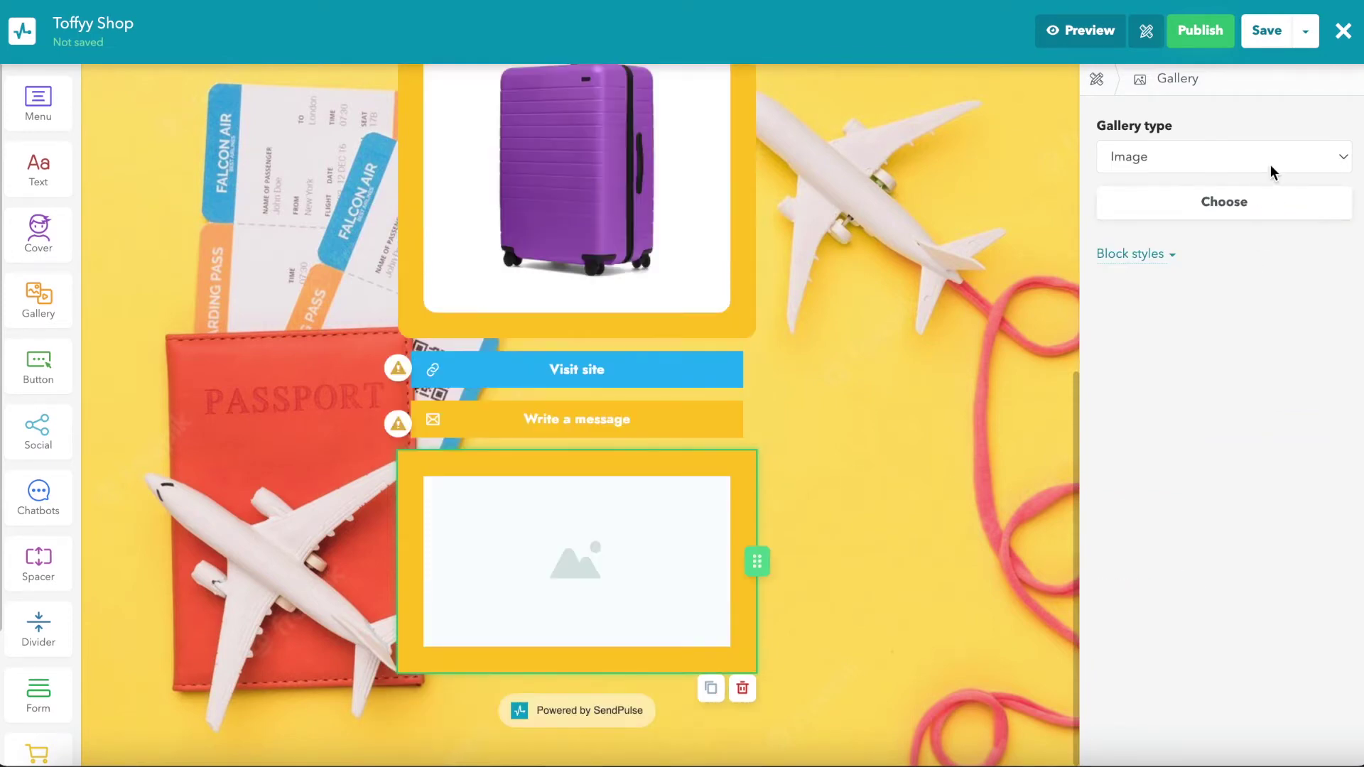
Step: Make the gallery a YouTube video from the pasted link, then add a button block below Visit site
left_click(1269, 158)
left_click(1247, 201)
left_click(1199, 277)
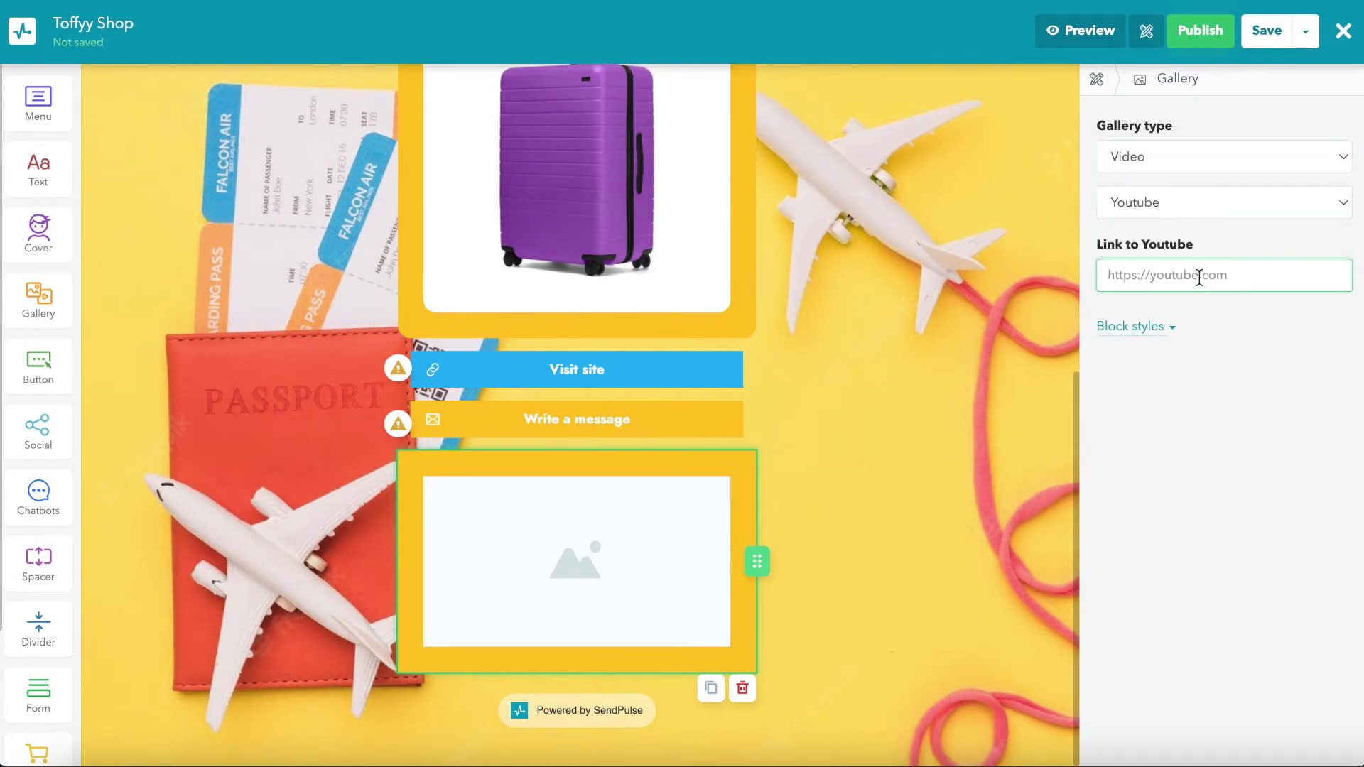
type("https://www.youtube.com/watch?v=abh6Mt_JP2g")
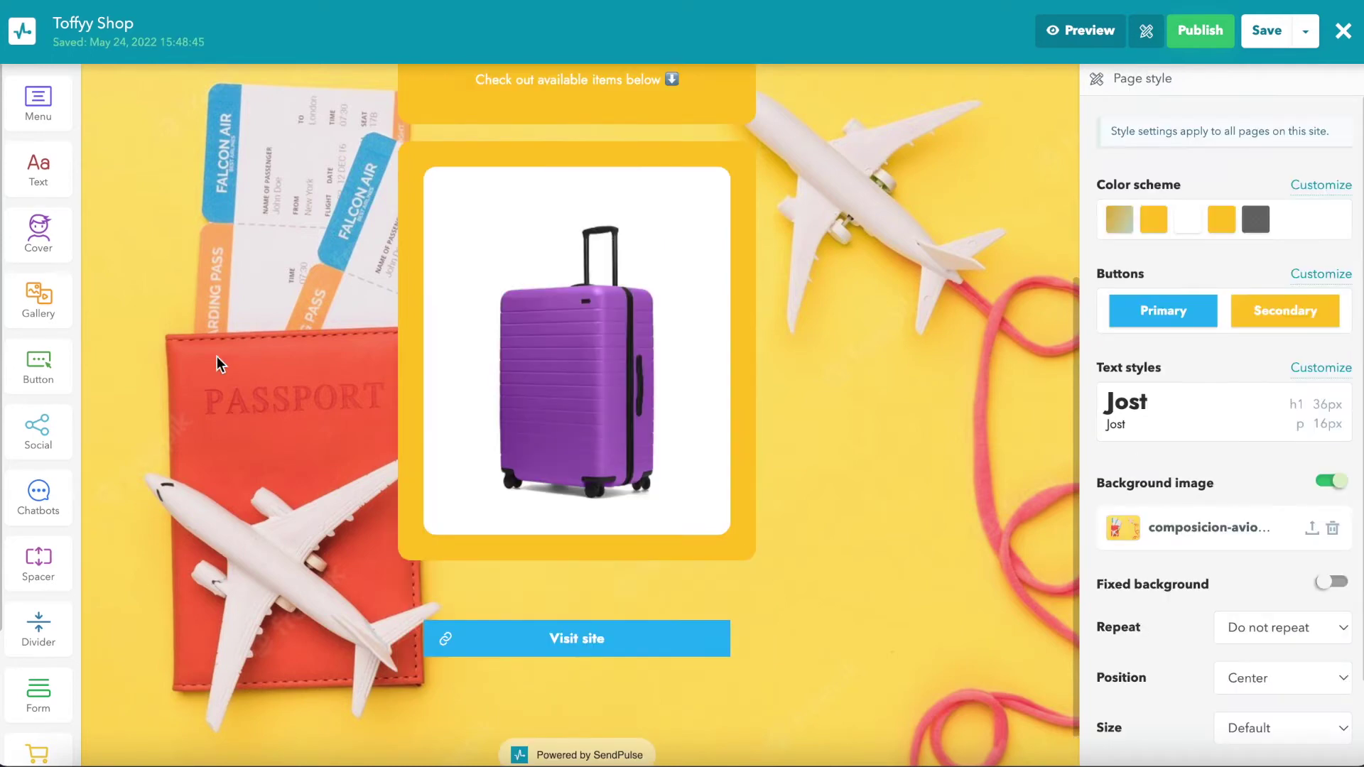
left_click_drag(38, 363, 474, 677)
Step: Give the new button the yellow Secondary style and a transparent block background
left_click(1148, 377)
left_click(1163, 398)
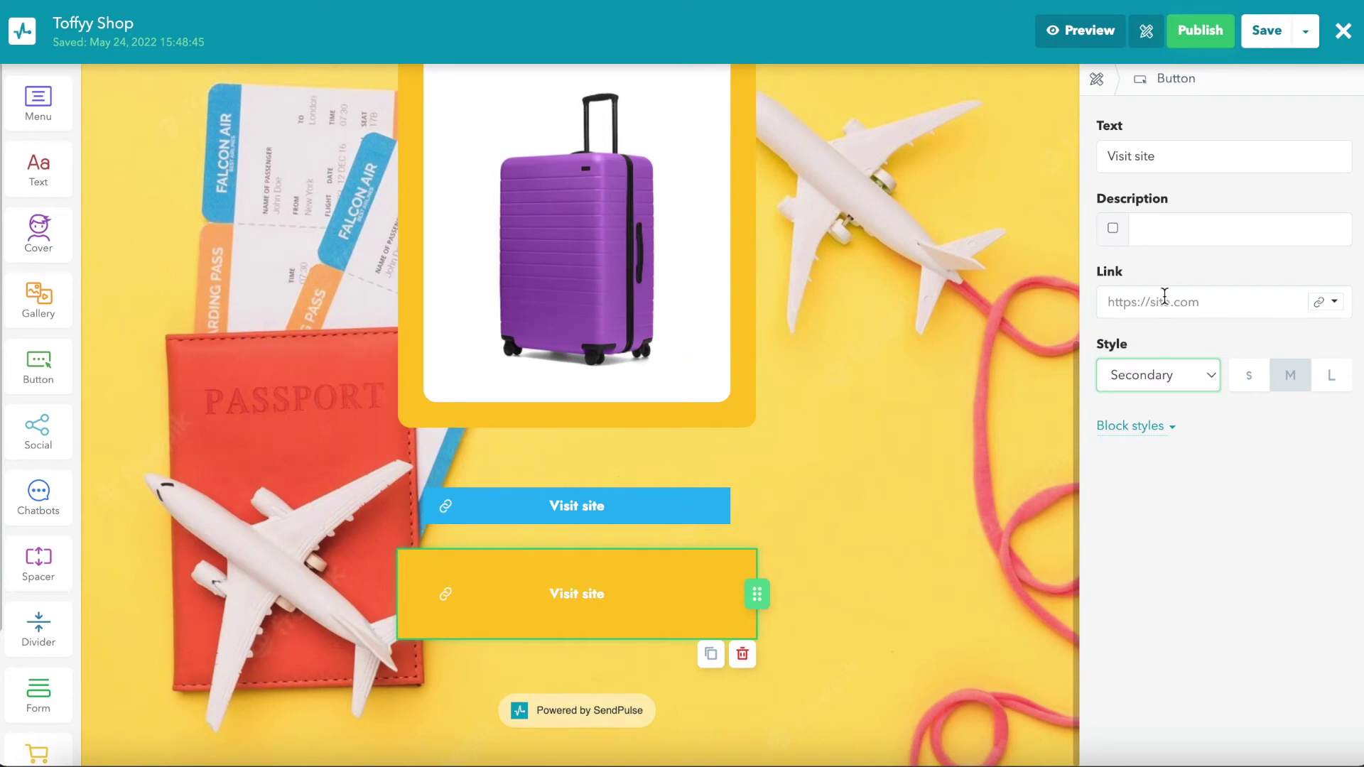
left_click(1149, 427)
left_click(1335, 469)
left_click(1214, 538)
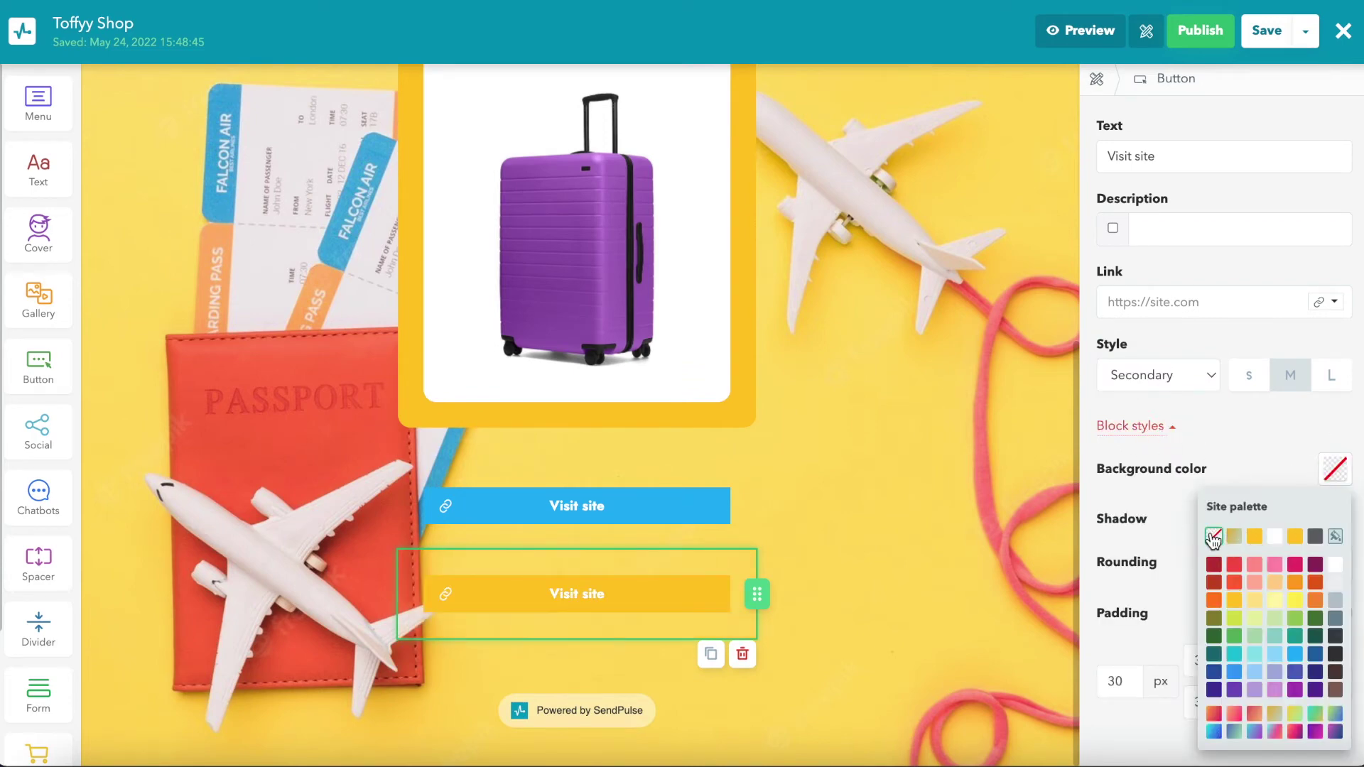
Step: Relabel the button 'Write an email' and make it an Email link to the shop's address
triple_click(1173, 156)
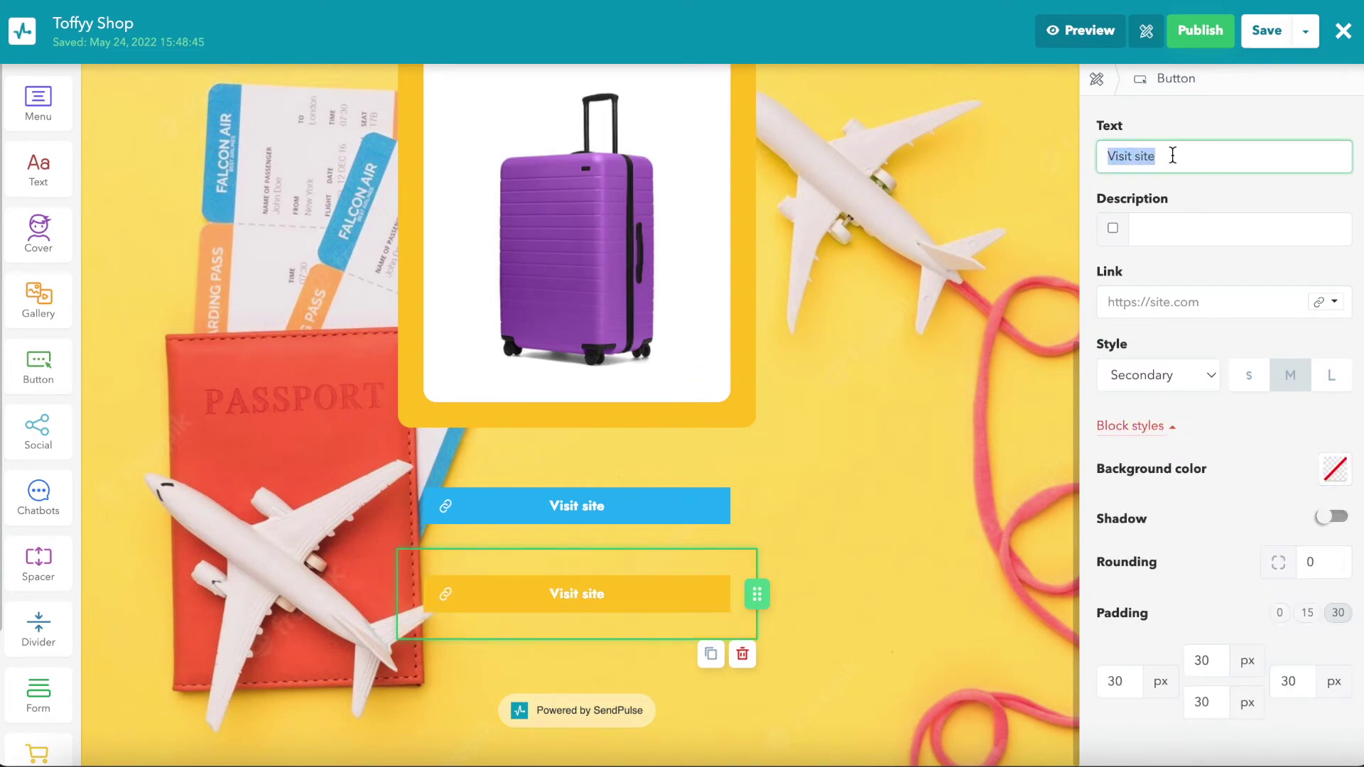
type("Write an email")
left_click(1334, 302)
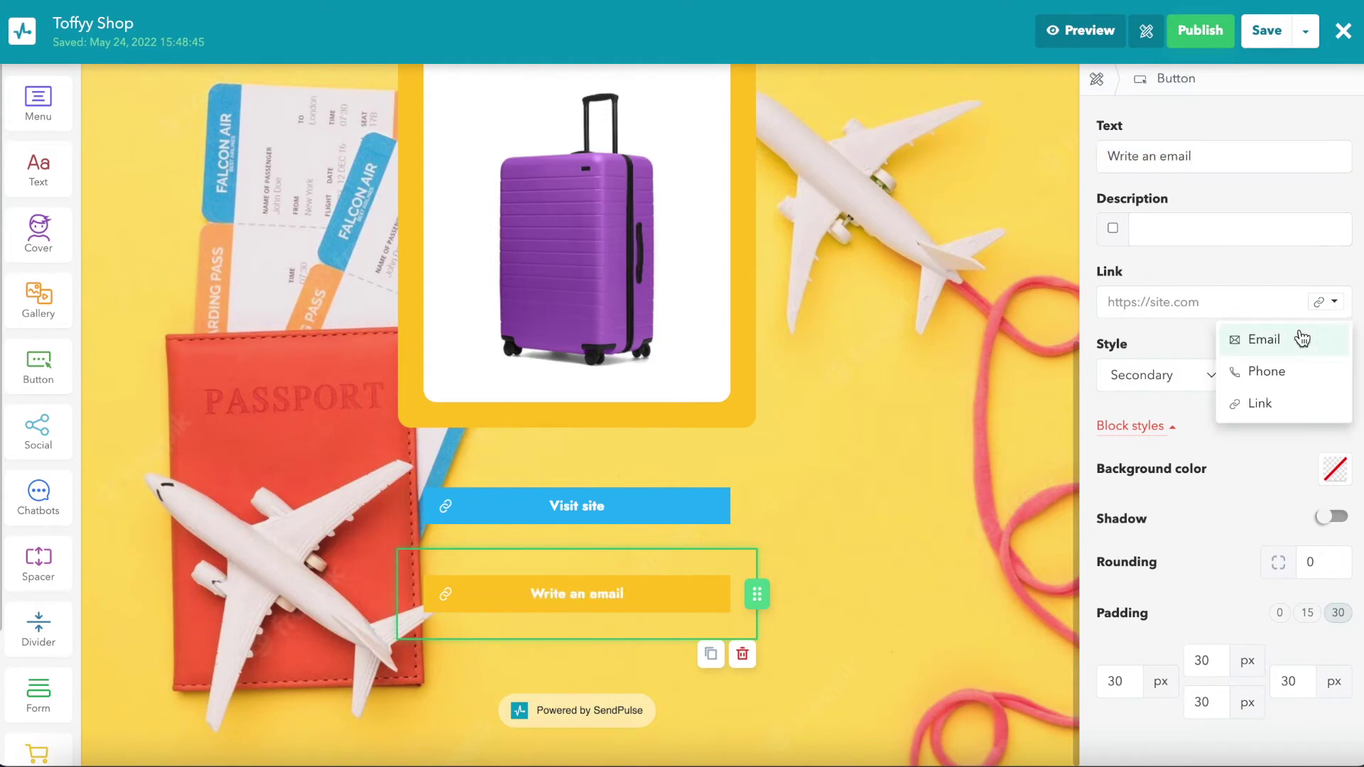
left_click(1264, 339)
left_click(1212, 301)
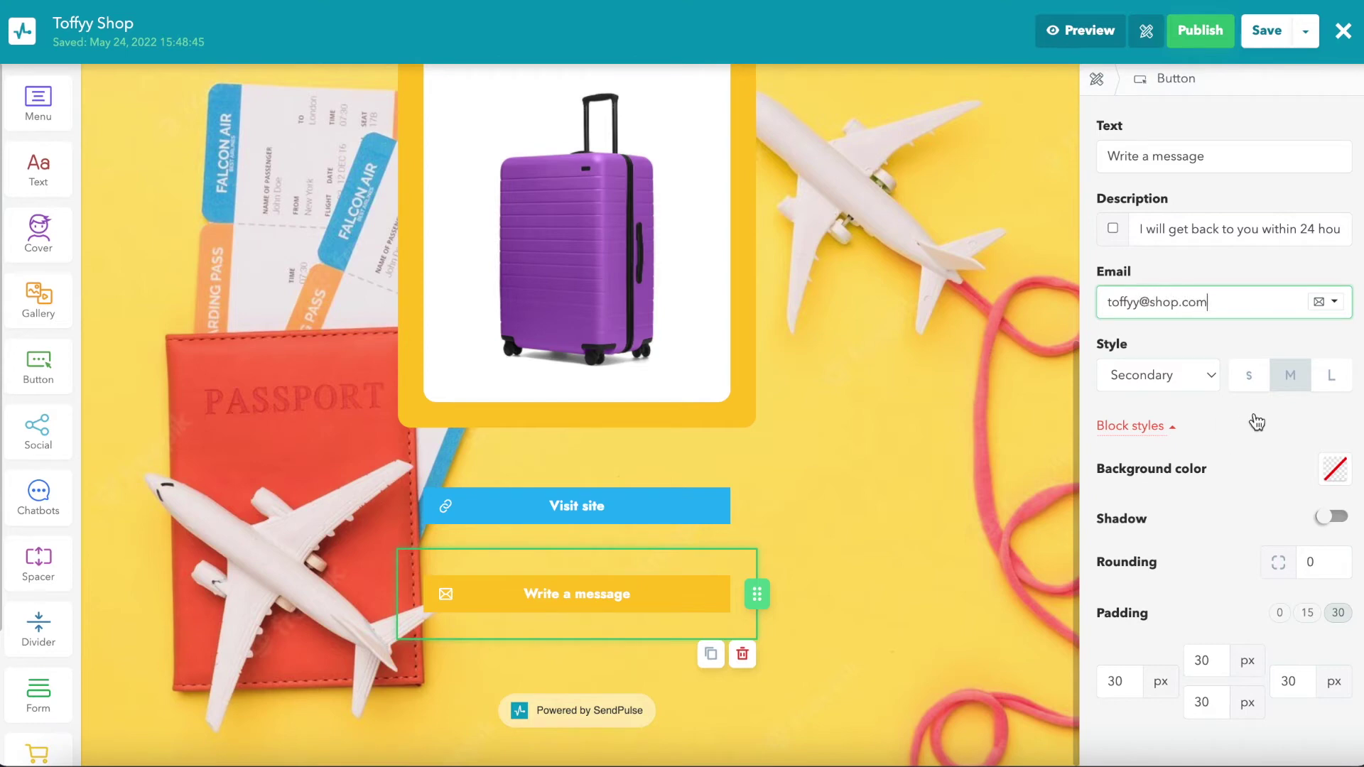
Step: Keep the button at medium size and lower the block's top padding to 0
left_click(1249, 376)
left_click(1291, 376)
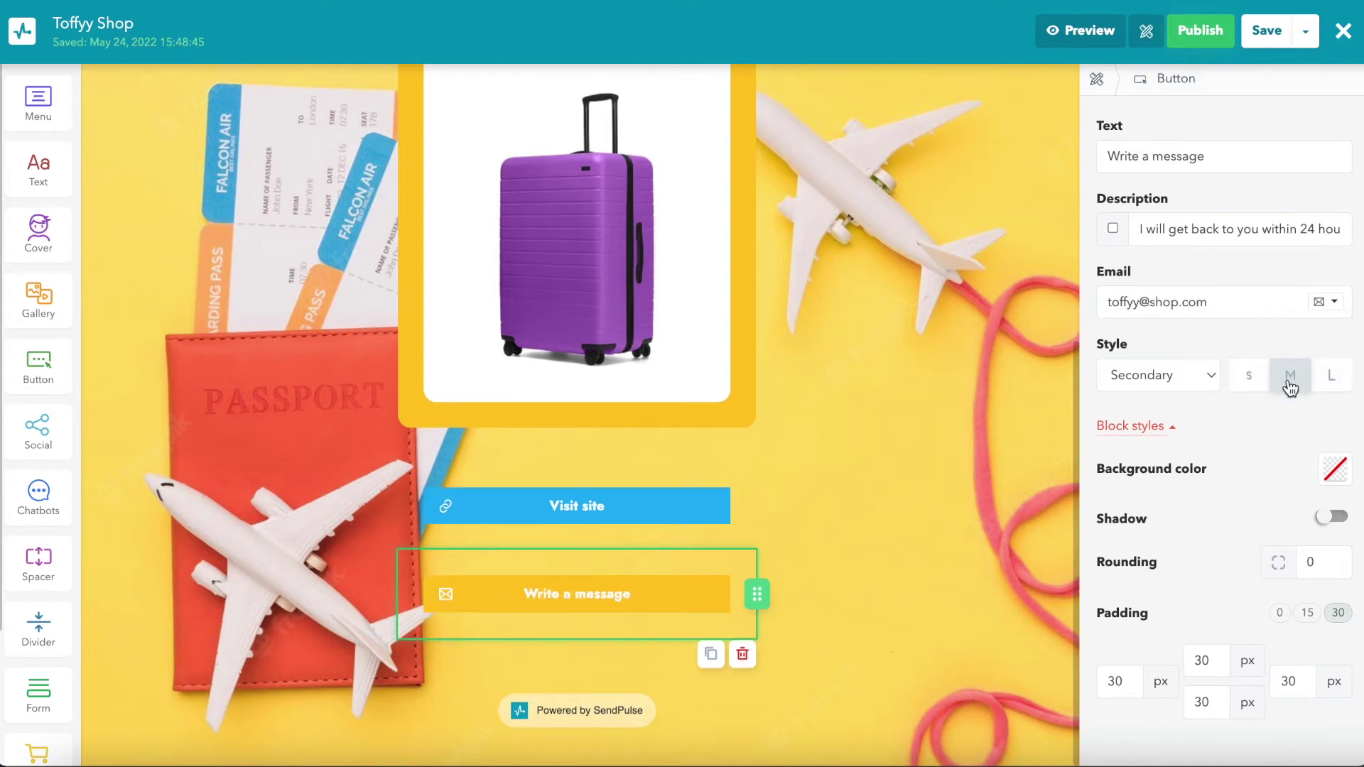
left_click(1218, 664)
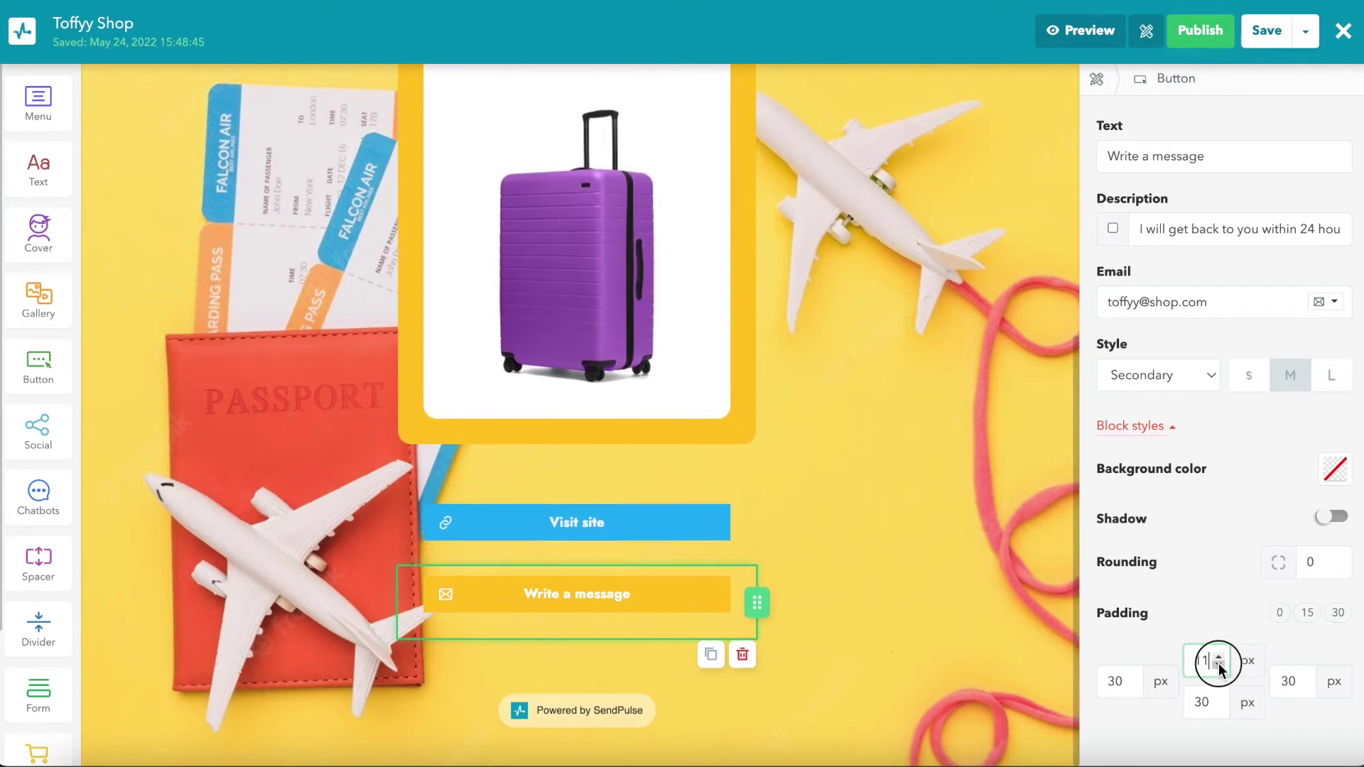
left_click(1218, 663)
left_click(1219, 663)
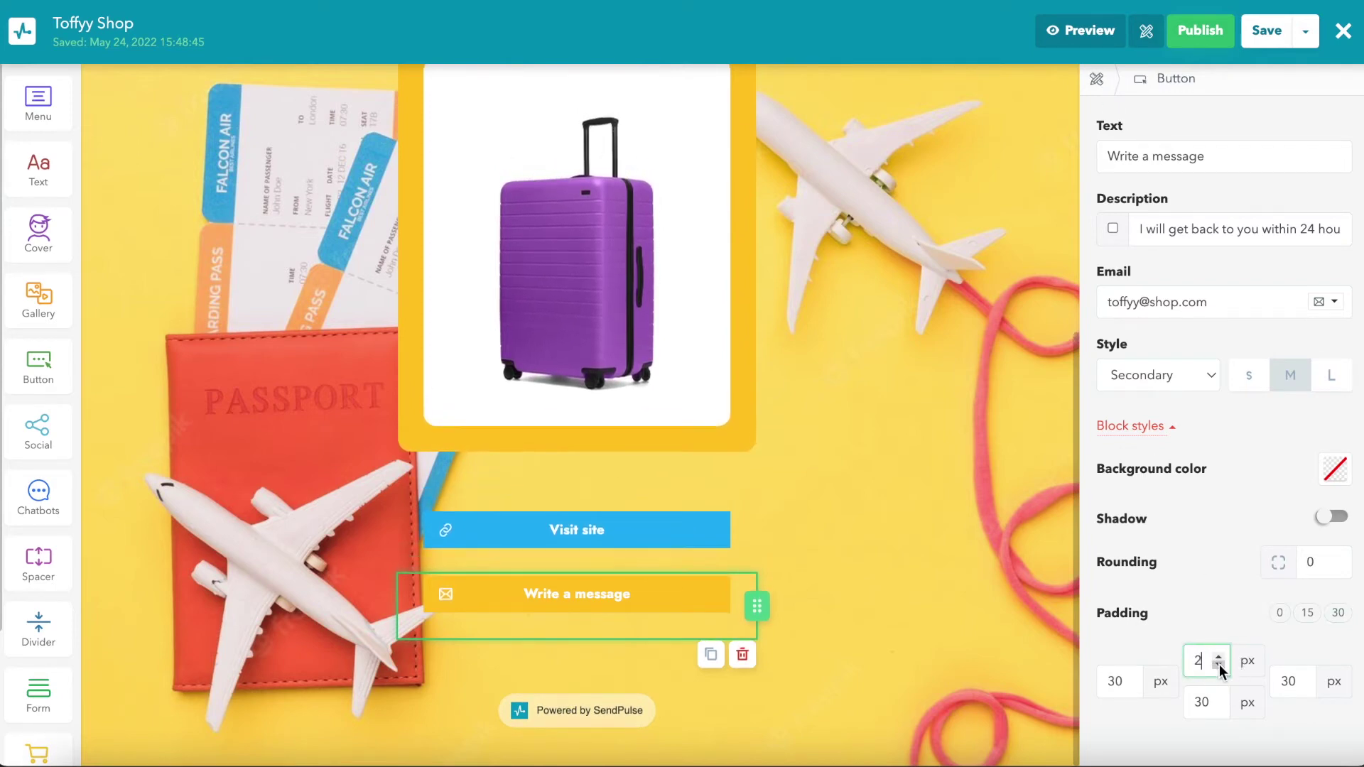
left_click(1097, 80)
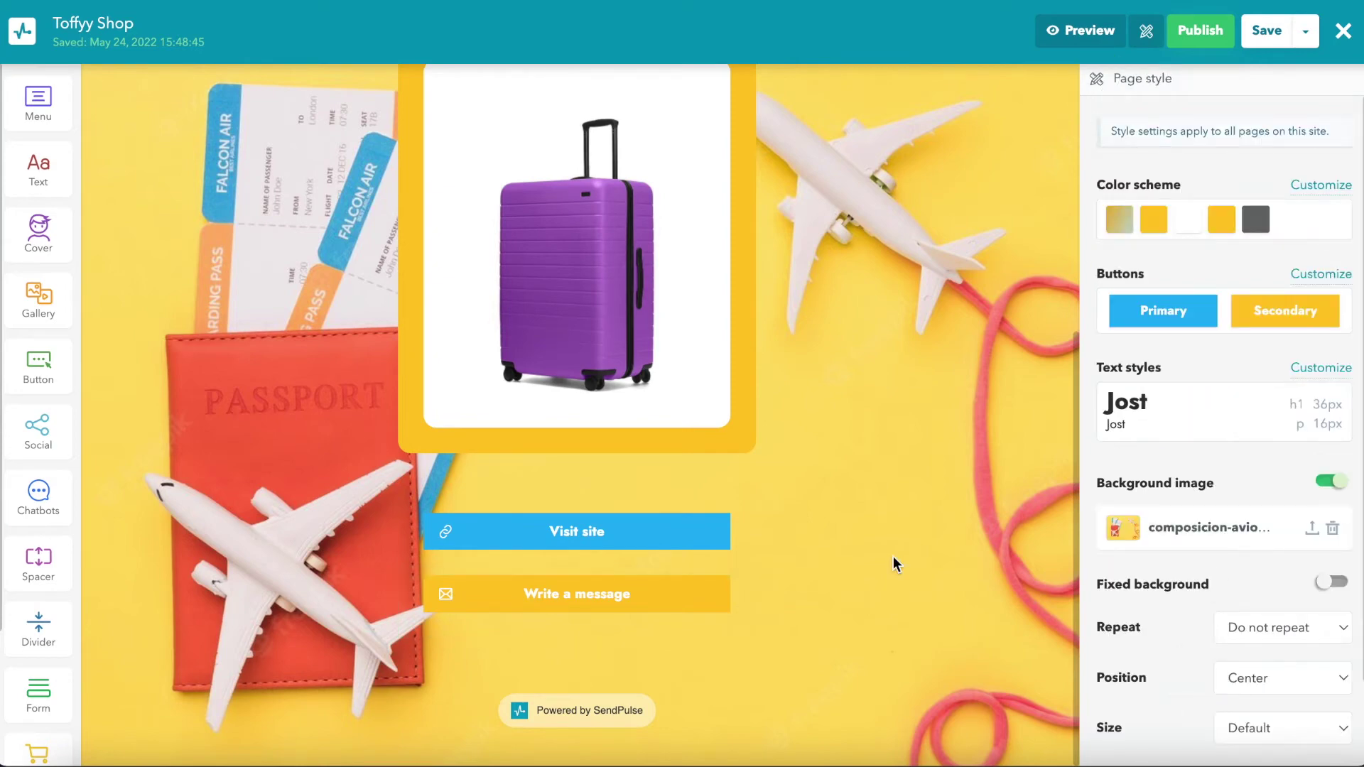
Step: Add a Social block beneath the Write an email button
left_click(648, 592)
left_click(1069, 383)
scroll(28, 277, "down", 3)
left_click_drag(26, 274, 514, 660)
scroll(513, 660, "down", 2)
Step: Set the social buttons to Secondary style at medium size
left_click(1206, 214)
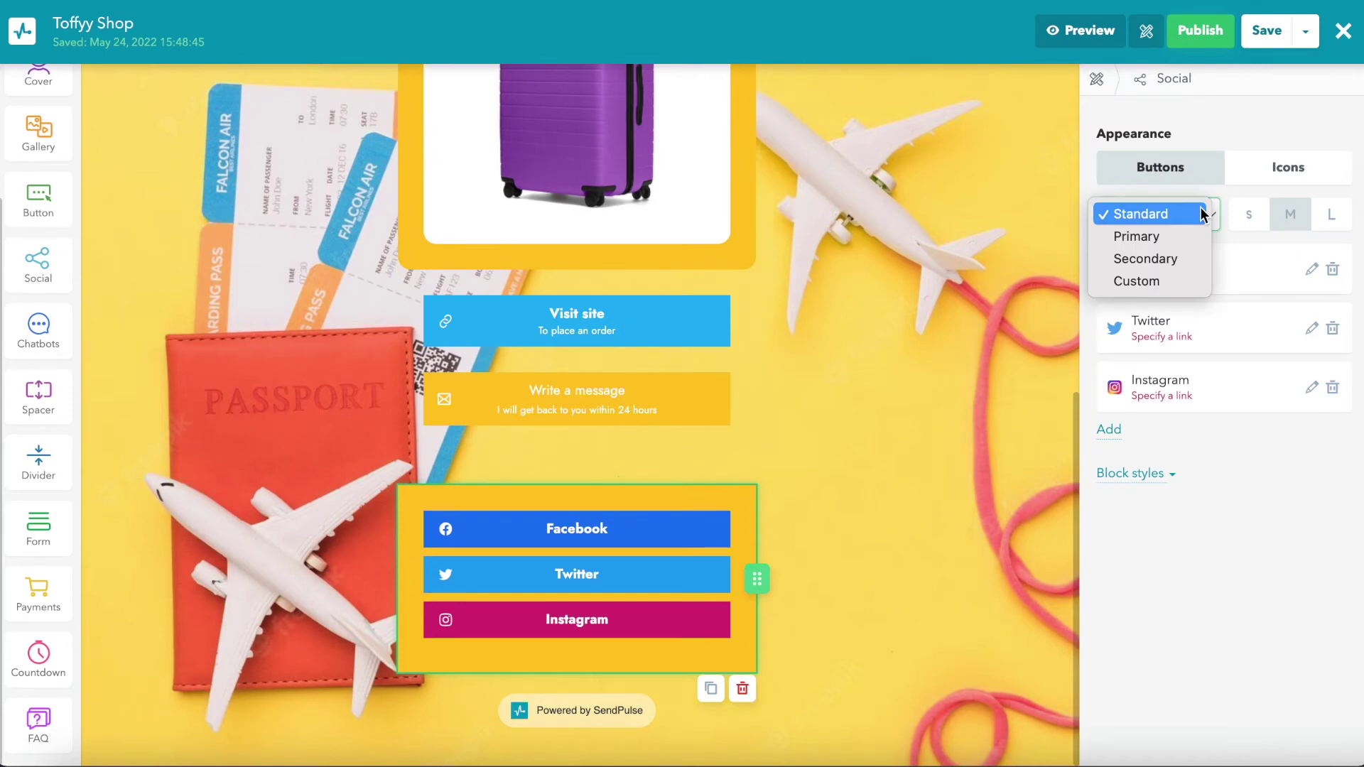
left_click(1170, 267)
left_click(1249, 214)
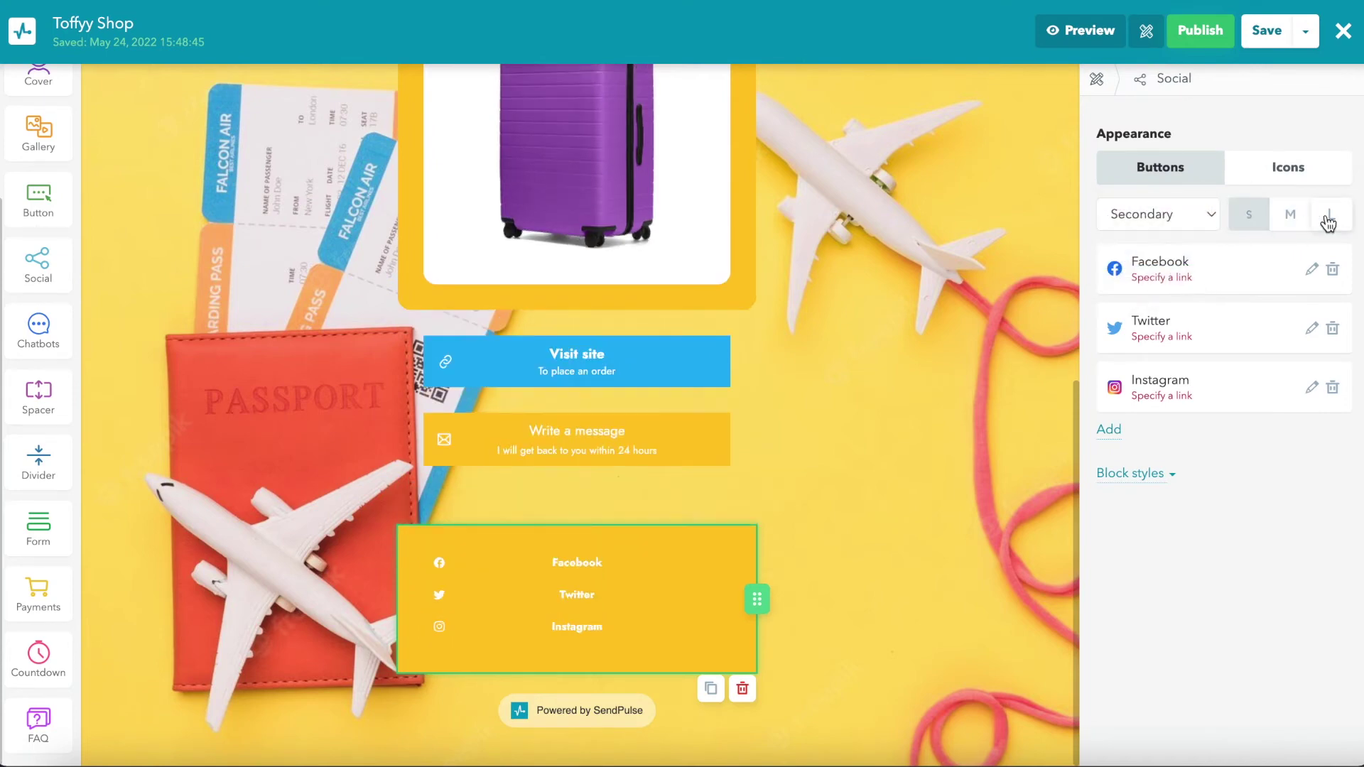
left_click(1331, 214)
left_click(1292, 217)
Step: Show the social links as centered dark glyph icons on a transparent background
left_click(1289, 169)
left_click(1197, 215)
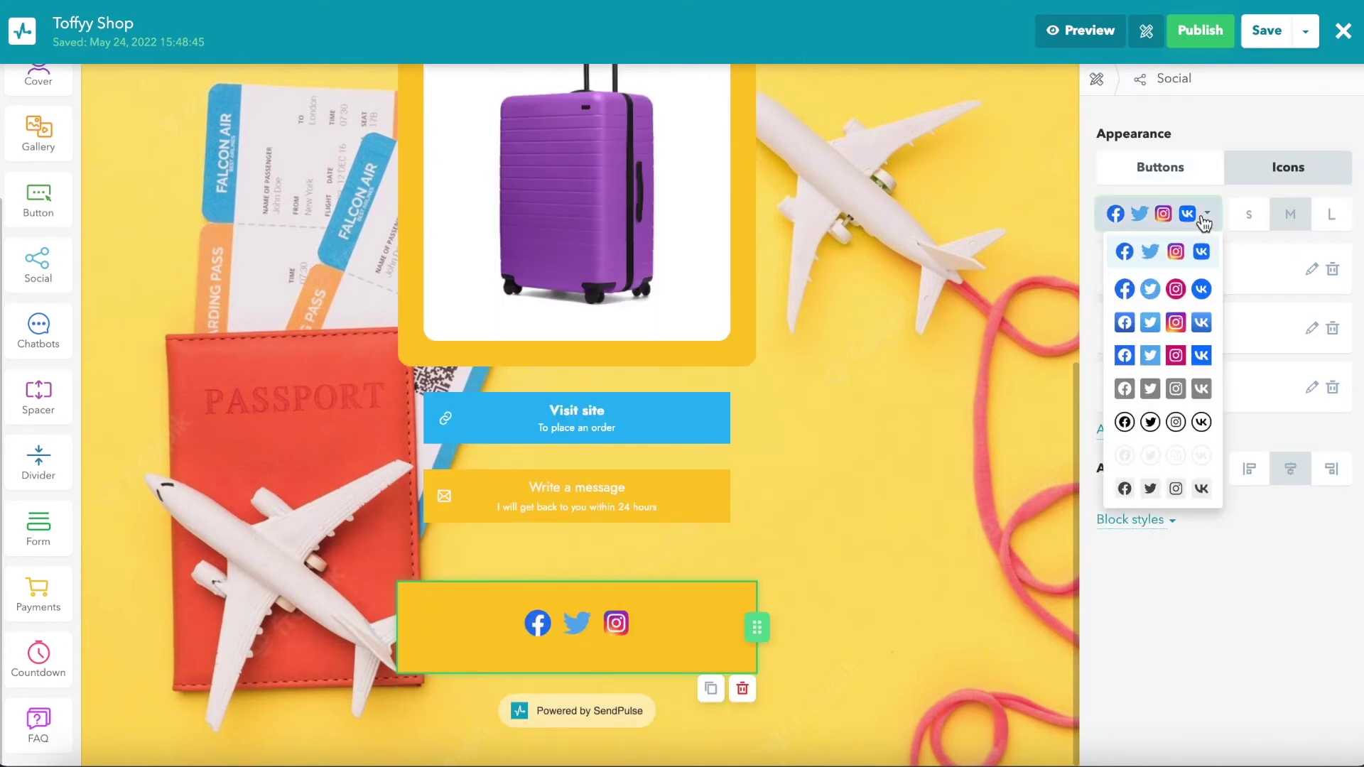
left_click(1176, 489)
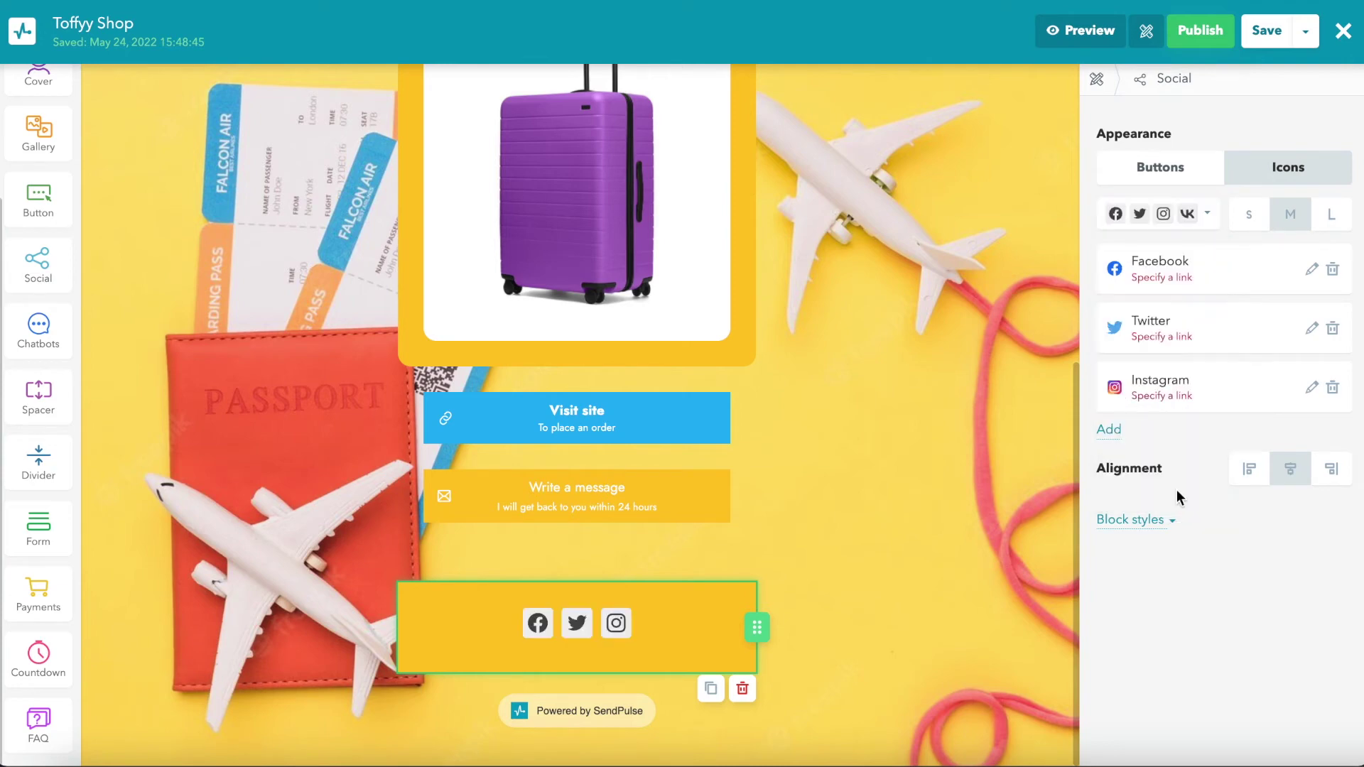
left_click(1248, 474)
left_click(1290, 469)
left_click(1150, 522)
left_click(1335, 562)
left_click(1215, 630)
left_click(1262, 540)
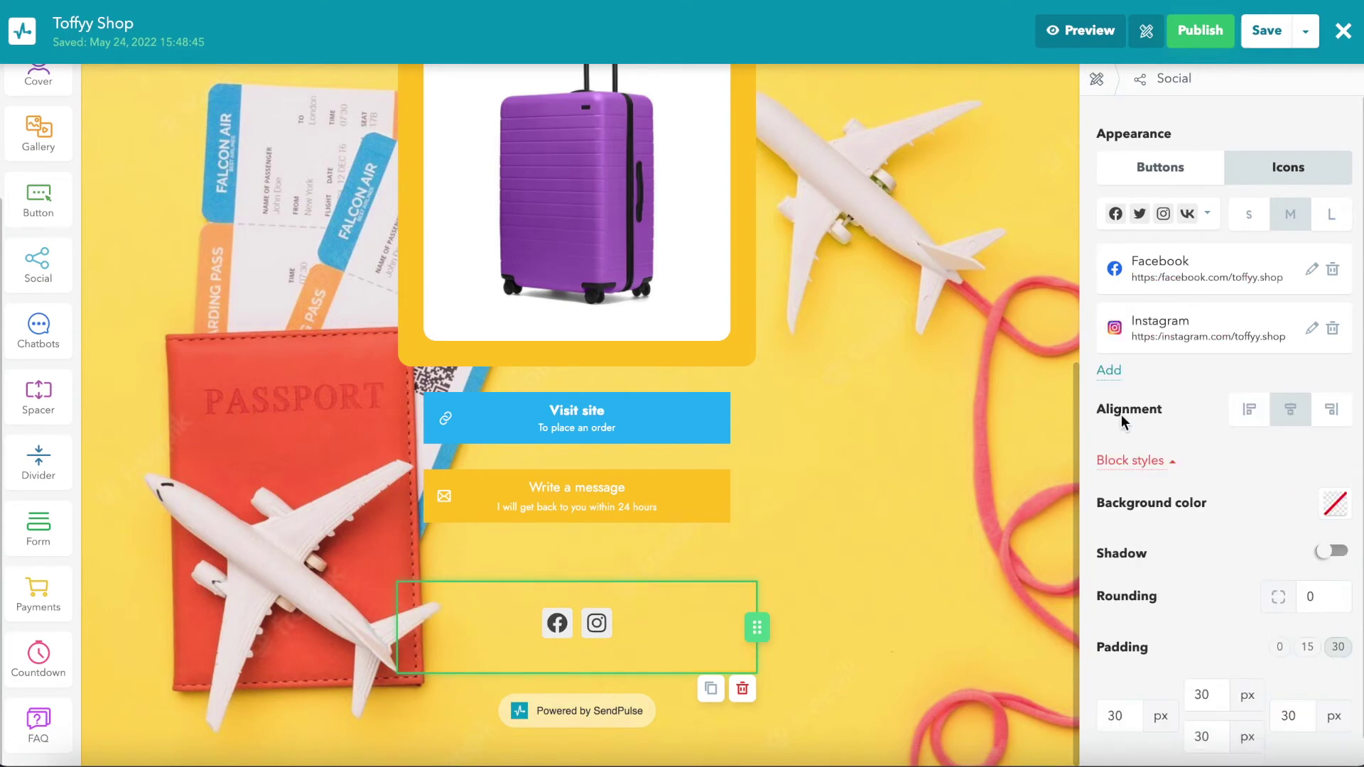
Step: Replace the Twitter entry with WhatsApp and paste in the WhatsApp link
left_click_drag(1129, 408, 1108, 377)
left_click(1312, 387)
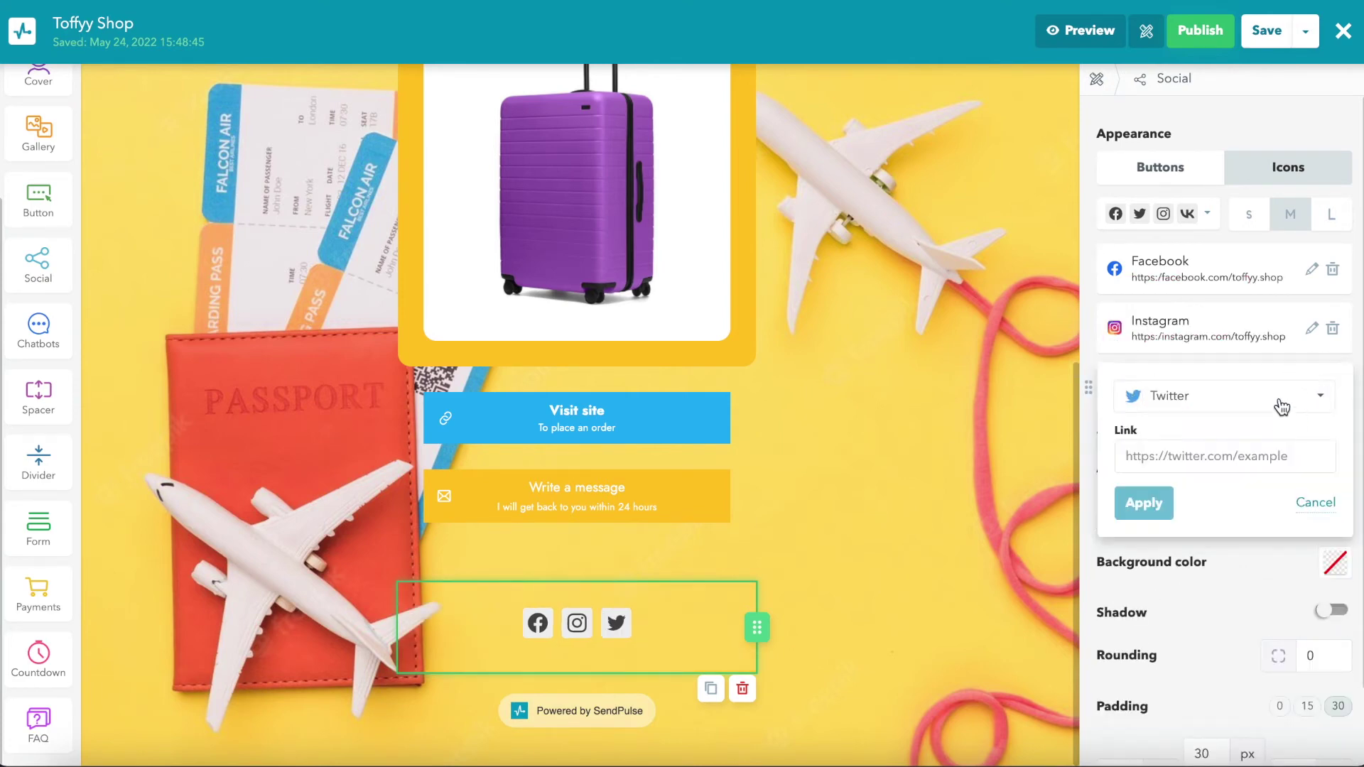
left_click(1278, 398)
scroll(1248, 465, "down", 2)
scroll(1248, 465, "down", 5)
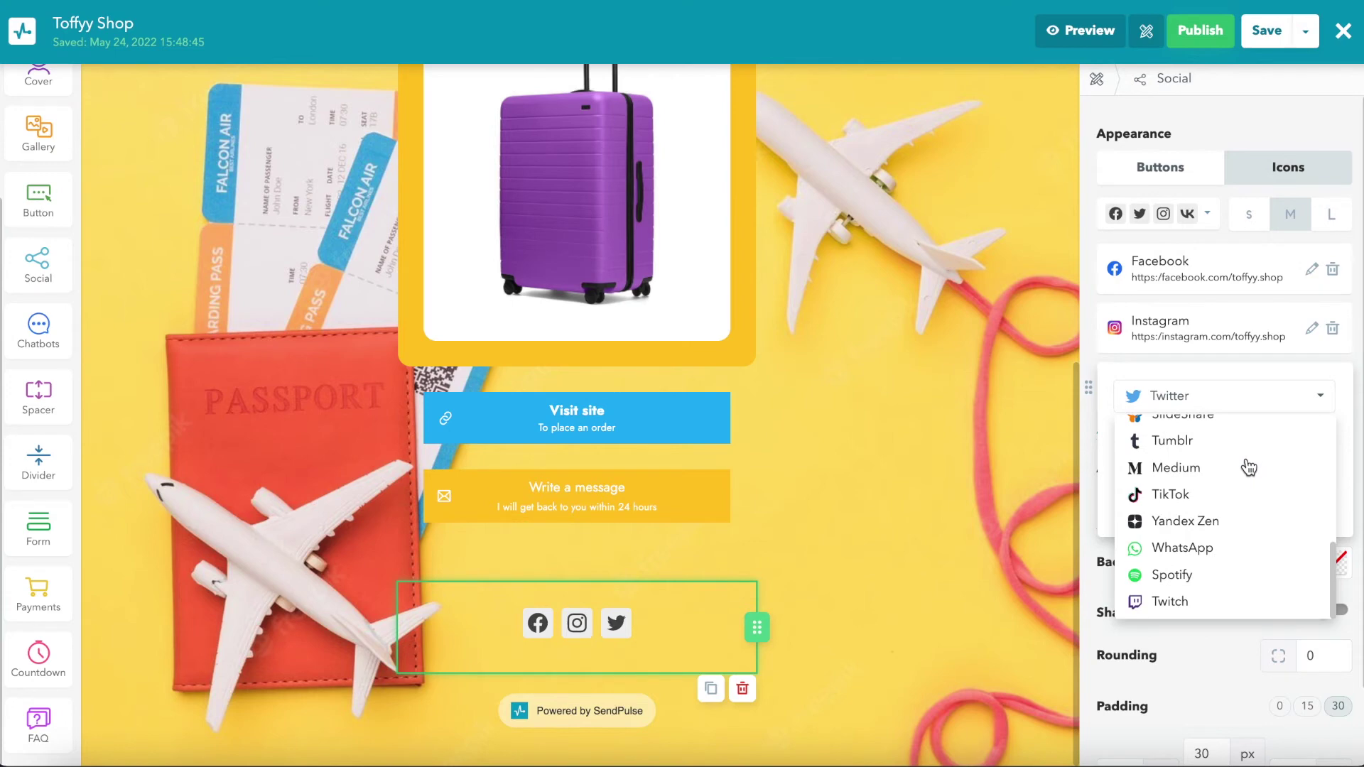
left_click(1218, 546)
left_click(1205, 459)
type("https://wa.me/12345678")
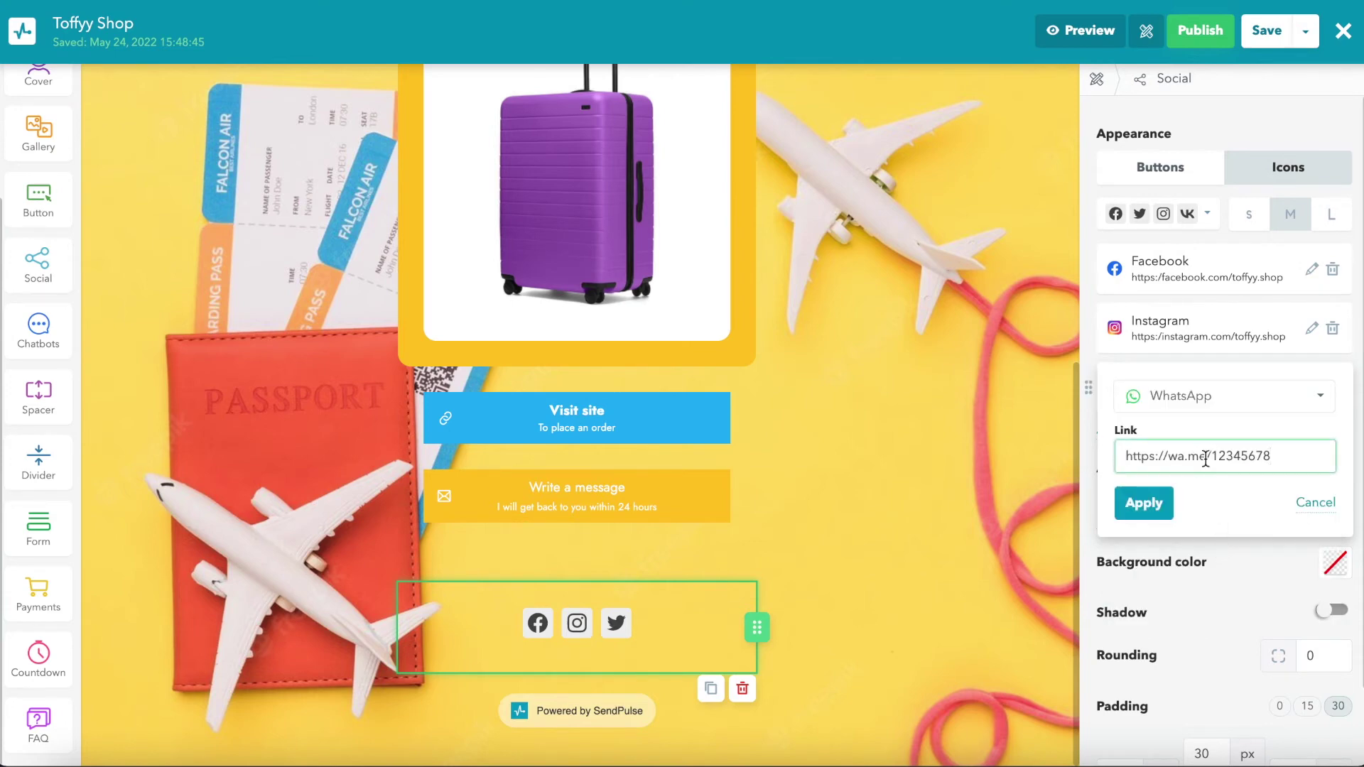
left_click(1154, 506)
Step: Move WhatsApp to the front of the icons and add a spacer between cover and text
left_click_drag(1083, 385, 1090, 317)
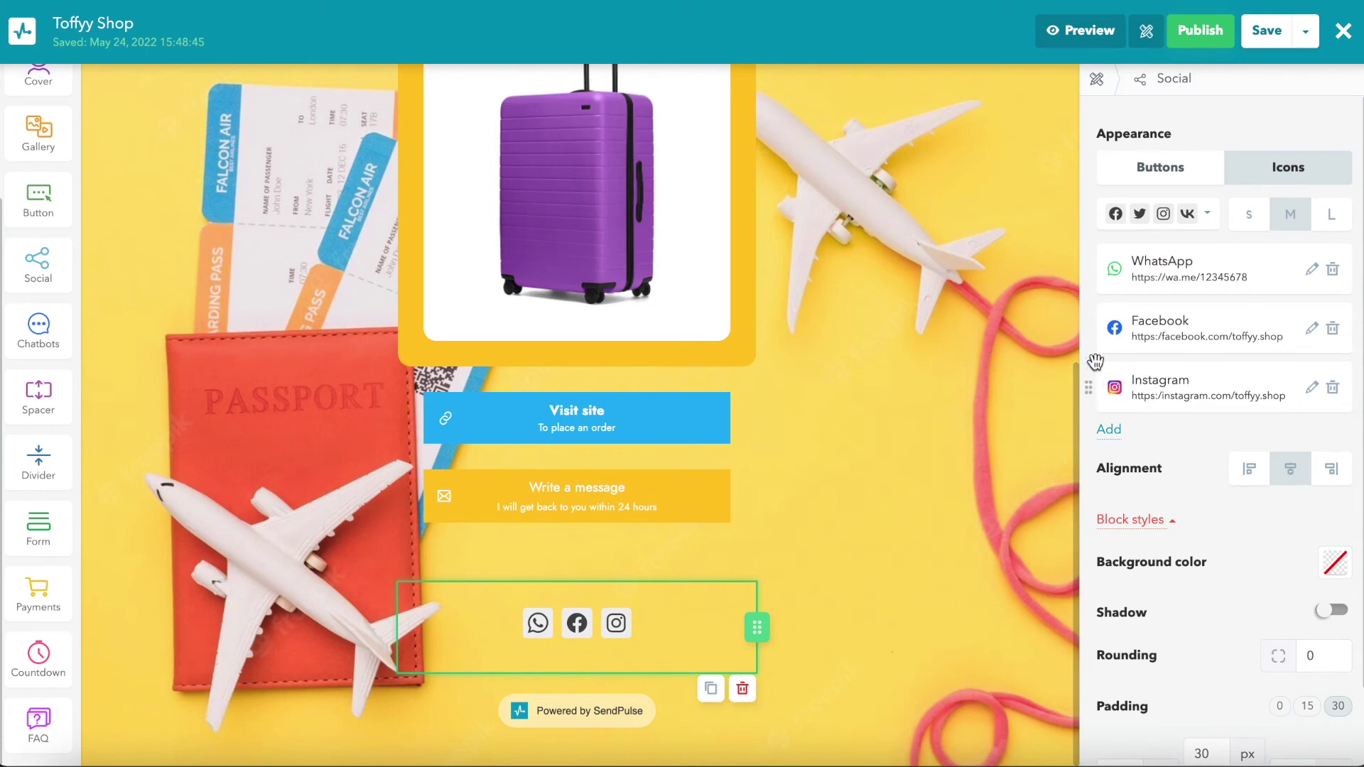
left_click(1097, 79)
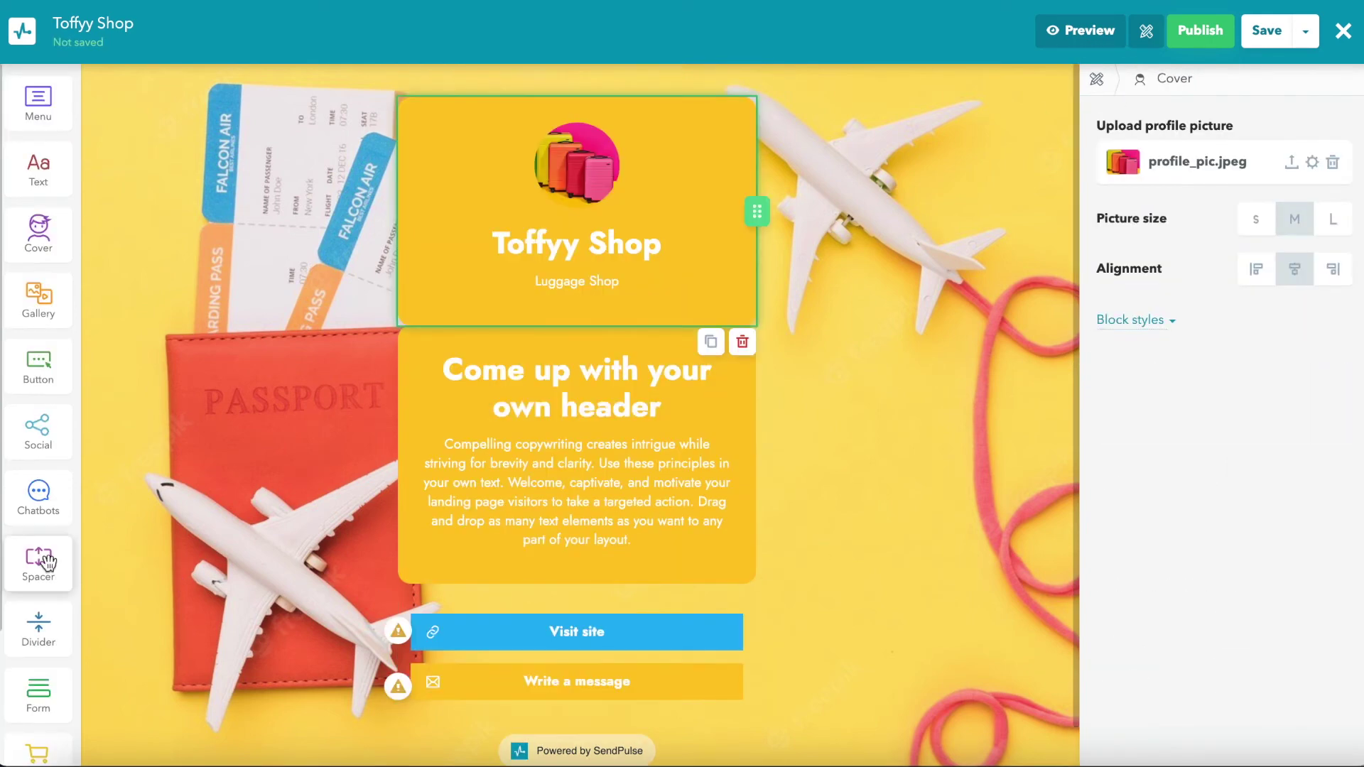
scroll(47, 563, "down", 3)
left_click_drag(46, 563, 548, 341)
Step: Make the spacer's background transparent
left_click(1336, 149)
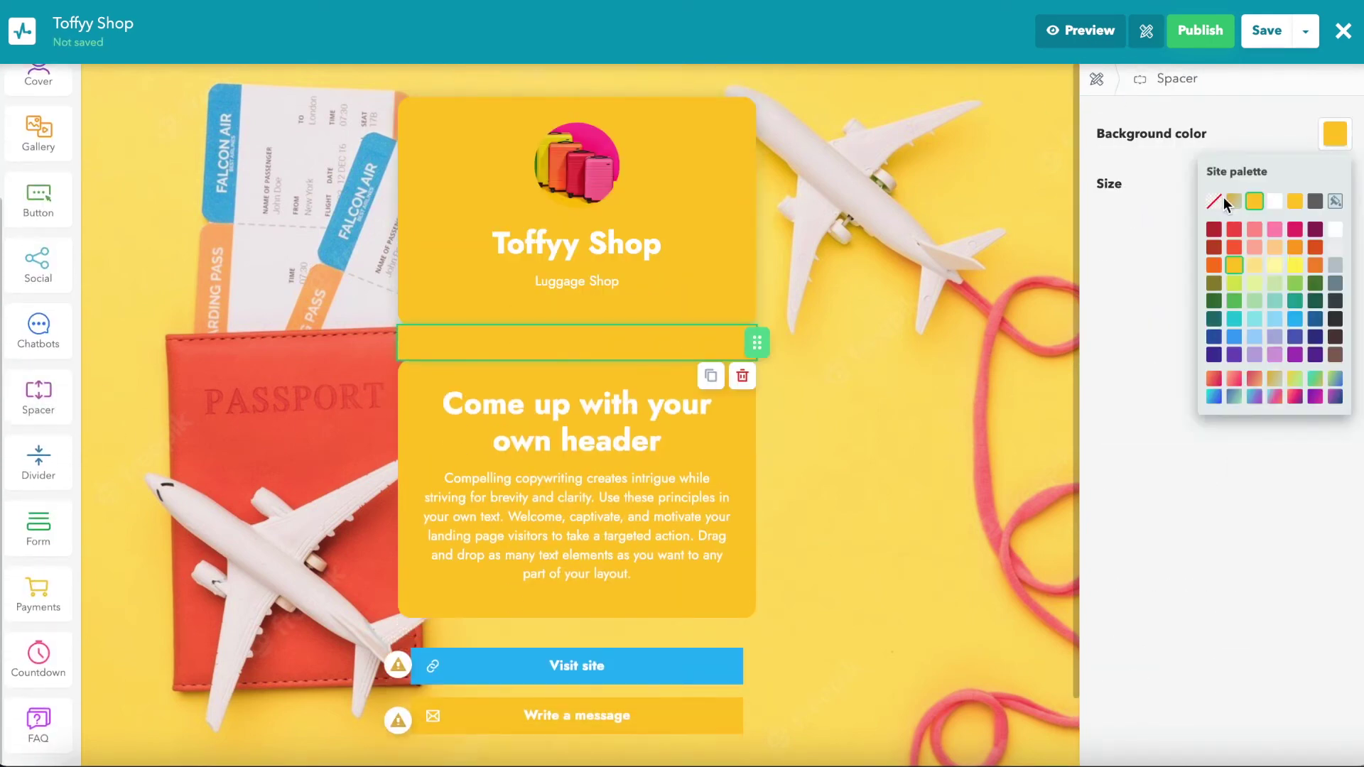
left_click(1221, 202)
left_click(1131, 502)
left_click(1097, 79)
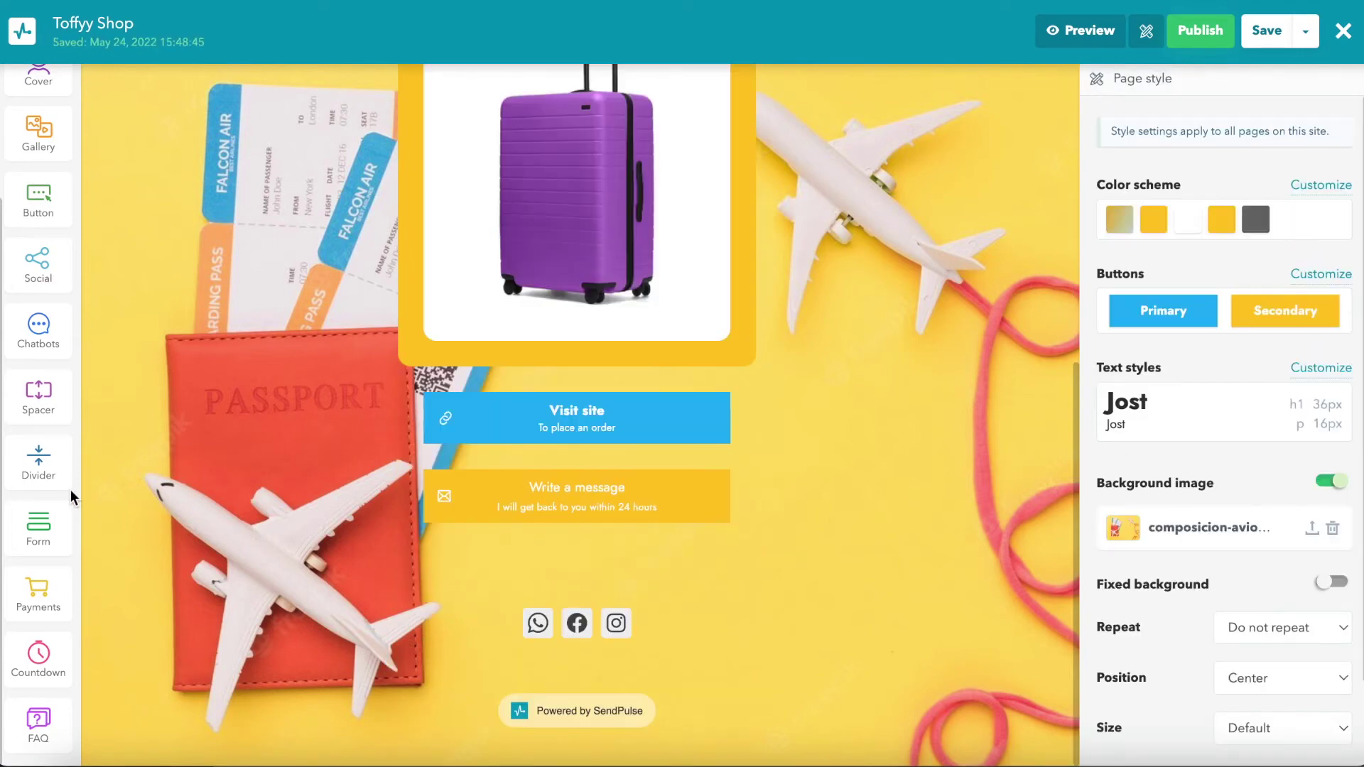
Step: Add a transparent dotted divider of width 6 above the social icons, then a form below the cover
left_click_drag(42, 466, 532, 563)
left_click(1196, 134)
left_click(1197, 180)
left_click(1143, 131)
left_click(1143, 130)
left_click(1142, 130)
left_click(1143, 131)
left_click(1143, 130)
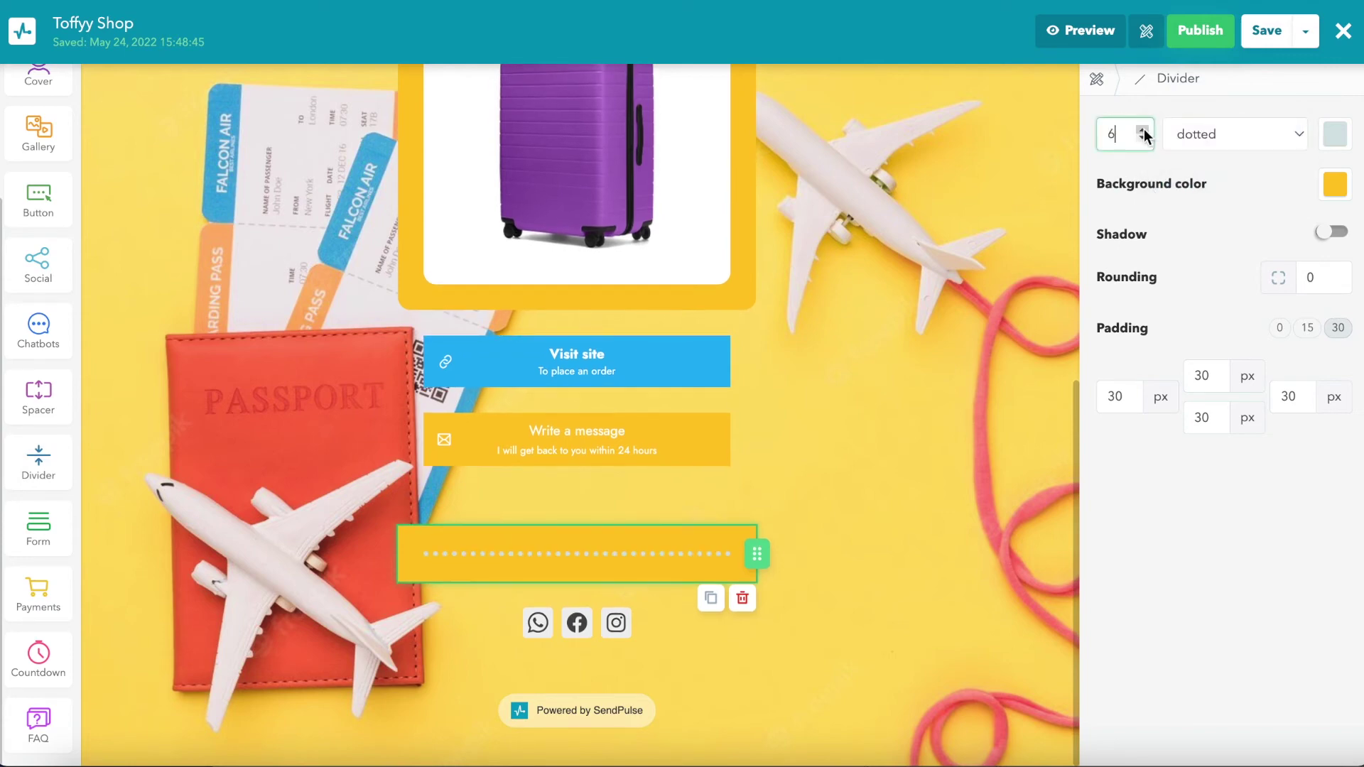
left_click(1335, 184)
left_click(1214, 250)
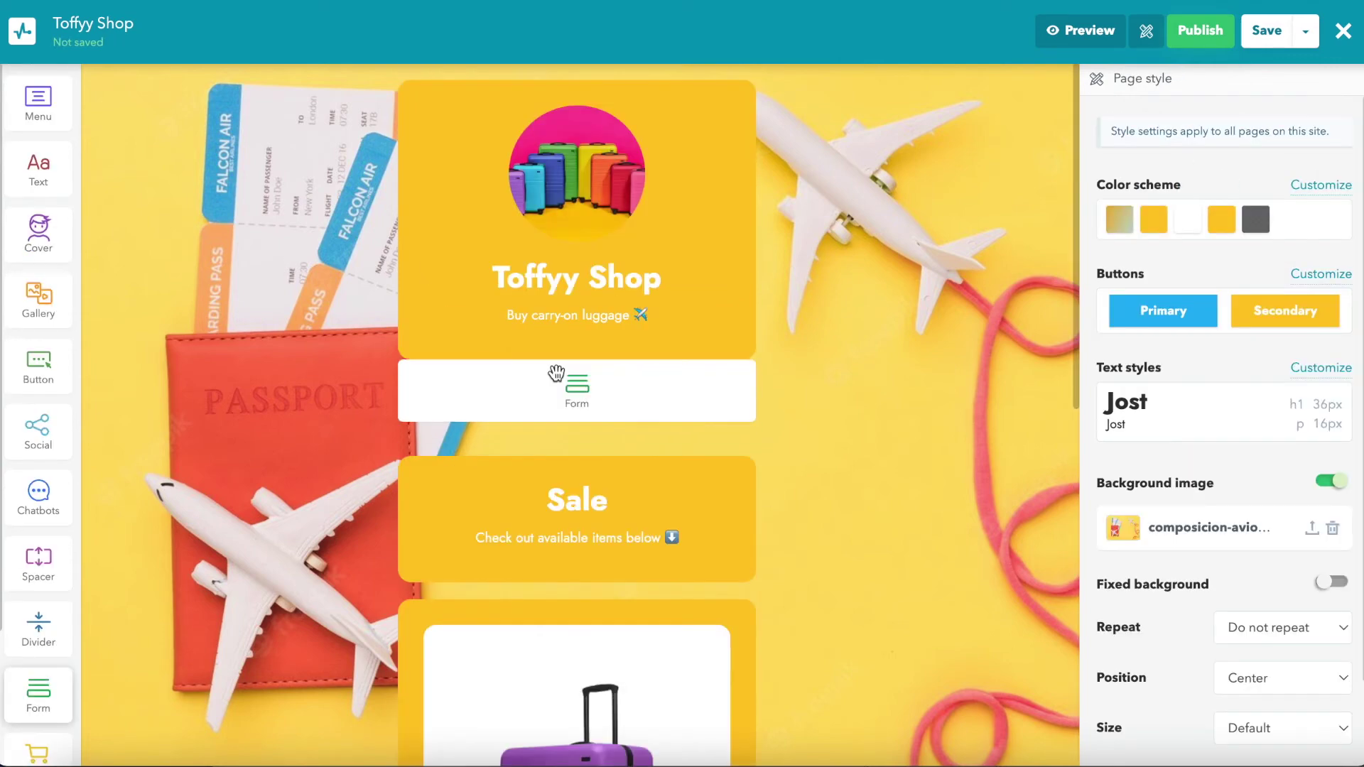
left_click_drag(38, 709, 556, 372)
Step: Send form signups to the Toffy Shop special offer - minisite list
left_click(1189, 157)
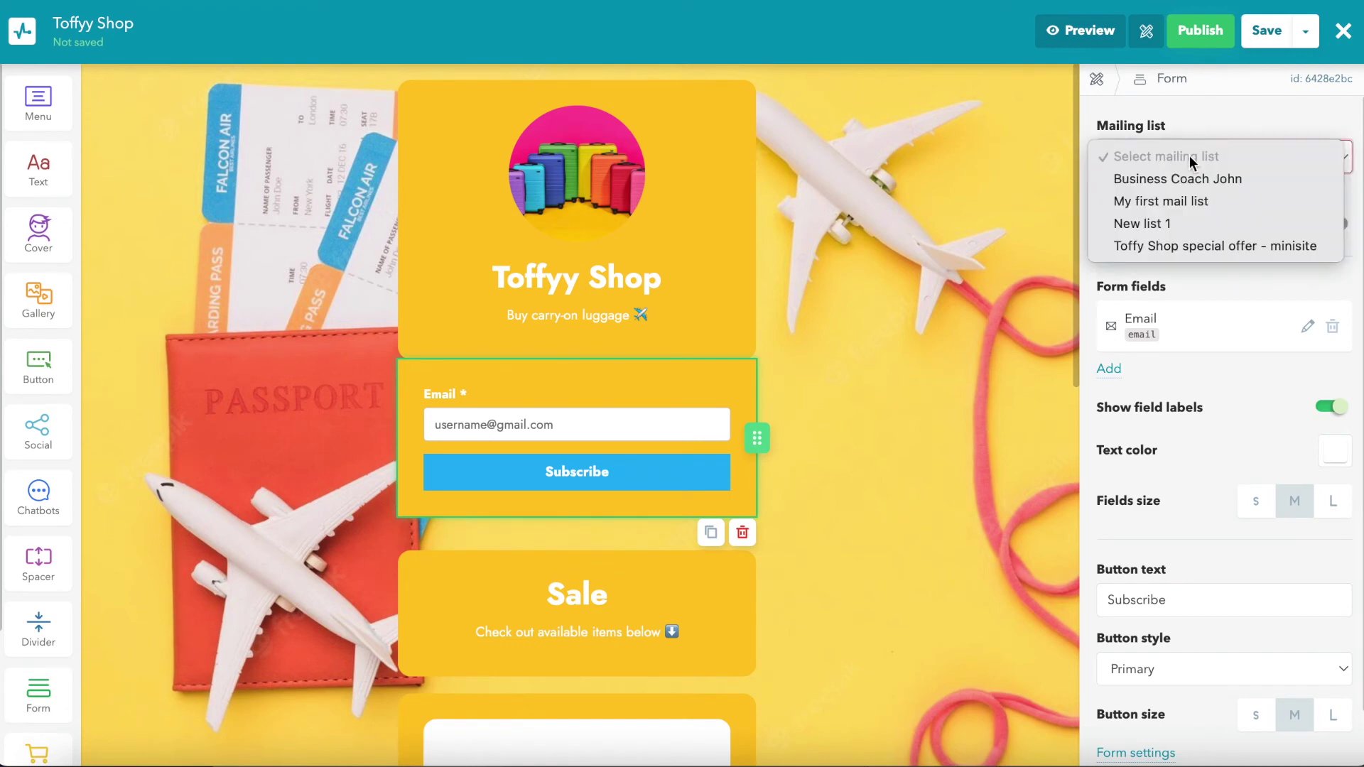
left_click(1198, 246)
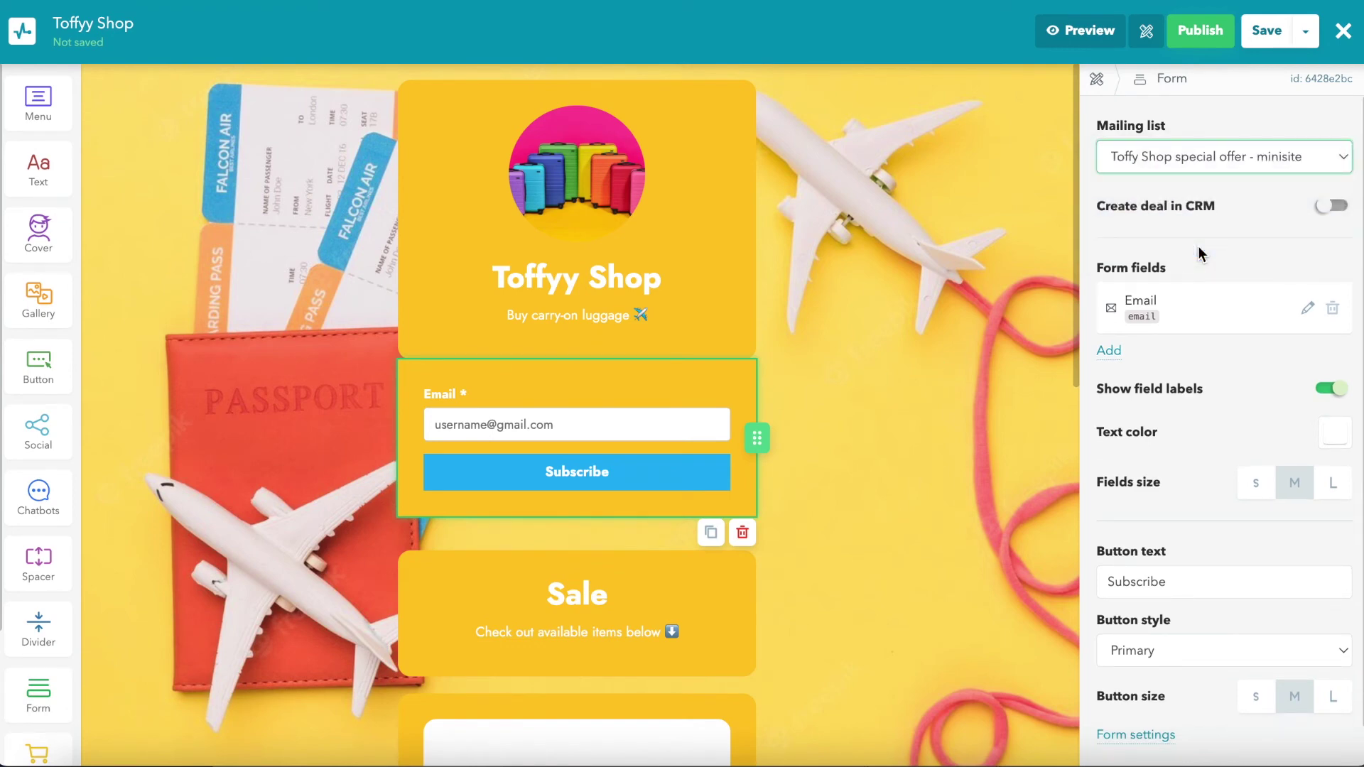
scroll(1247, 241, "down", 1)
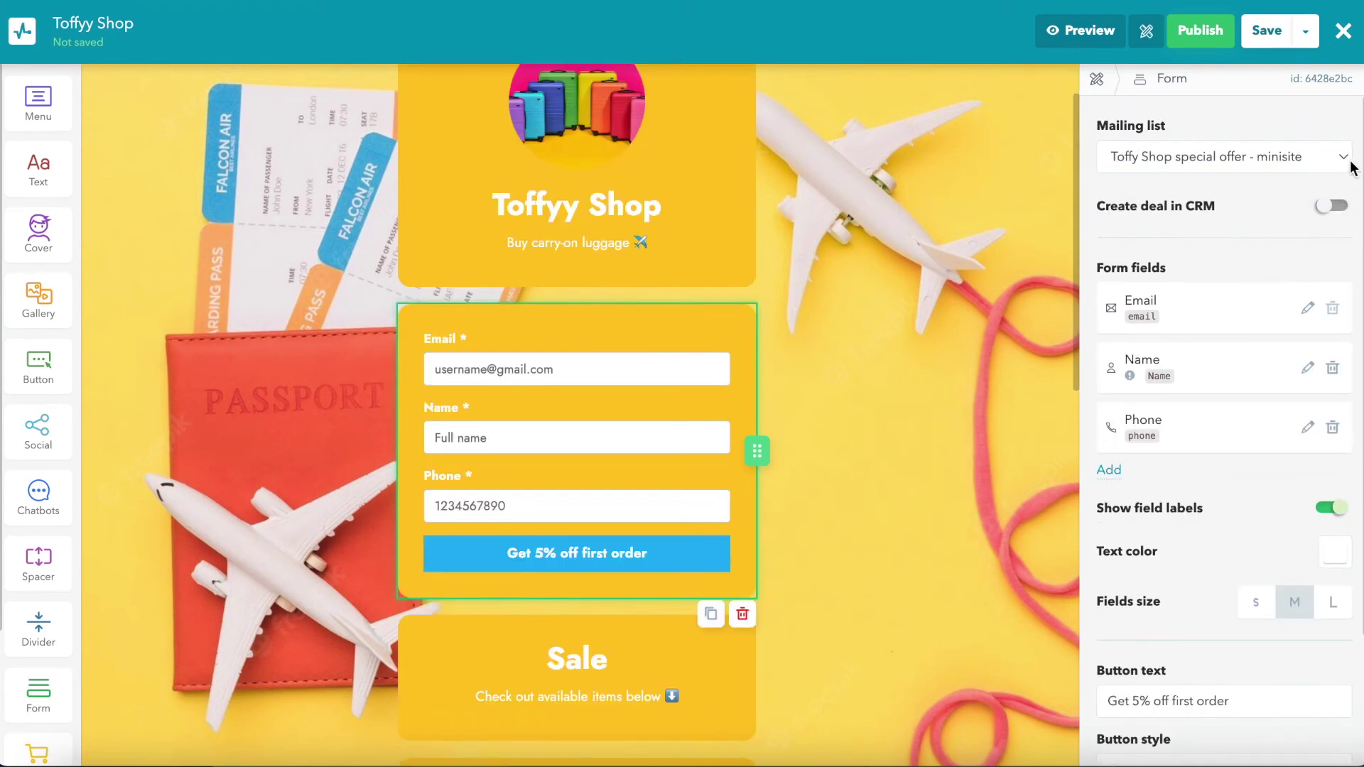
Step: Create CRM deals in the Default pipeline at stage New, and add a chatbot buttons block above Visit site
left_click(1332, 207)
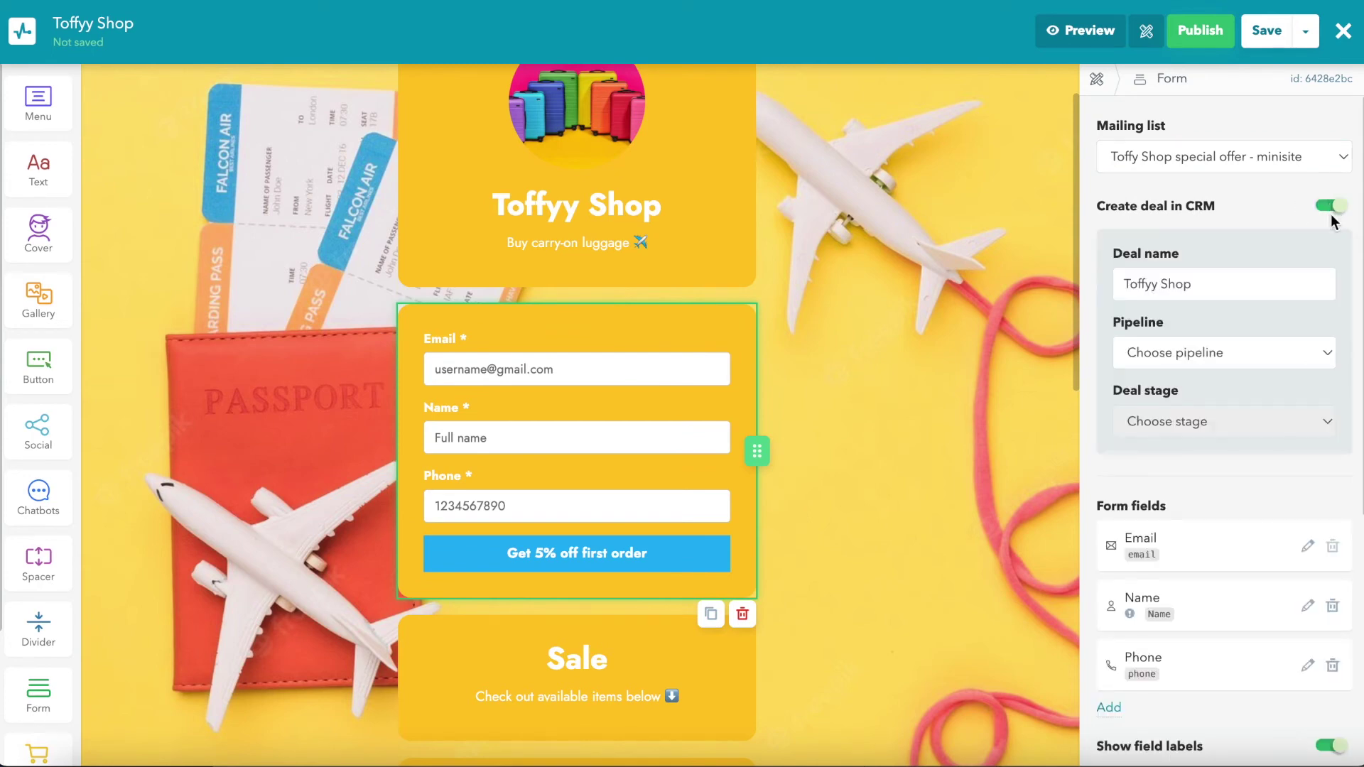
left_click(1261, 356)
left_click(1245, 374)
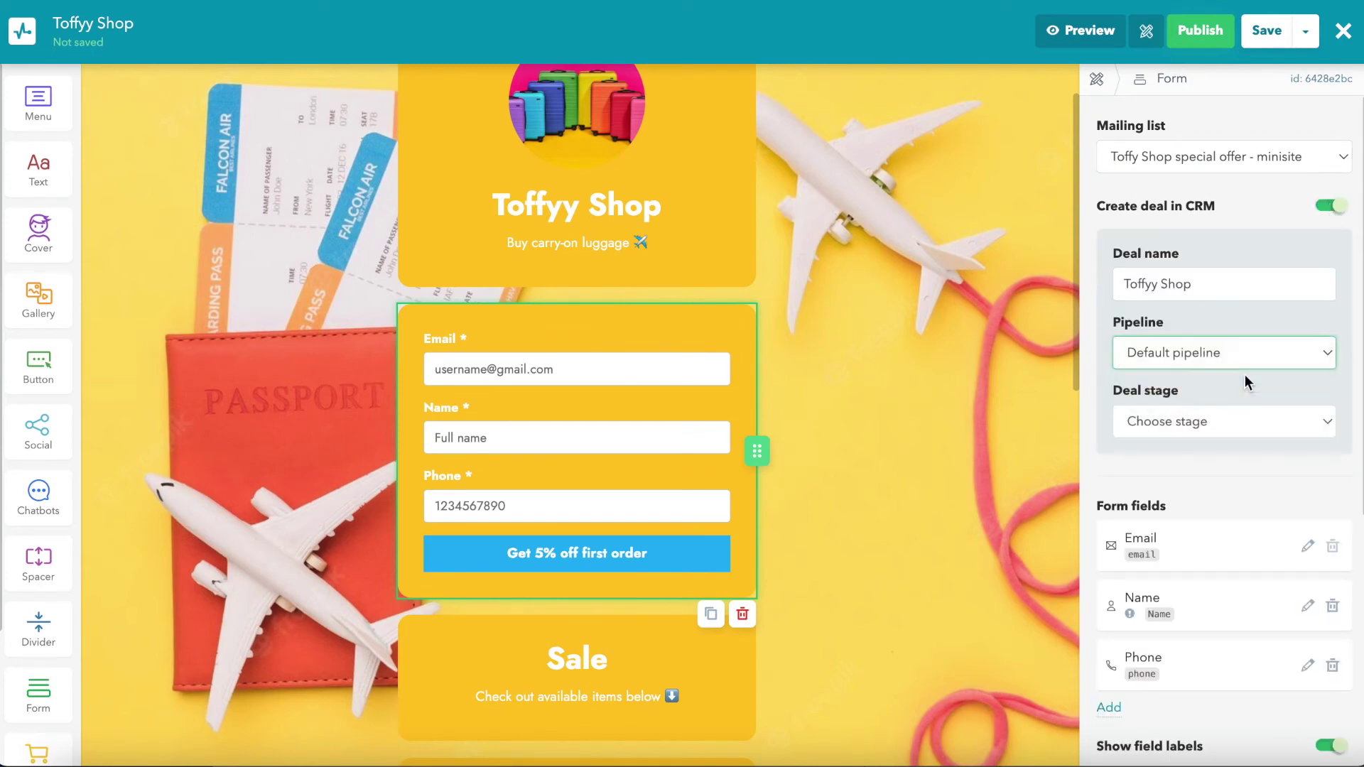
left_click(1239, 422)
left_click(1206, 446)
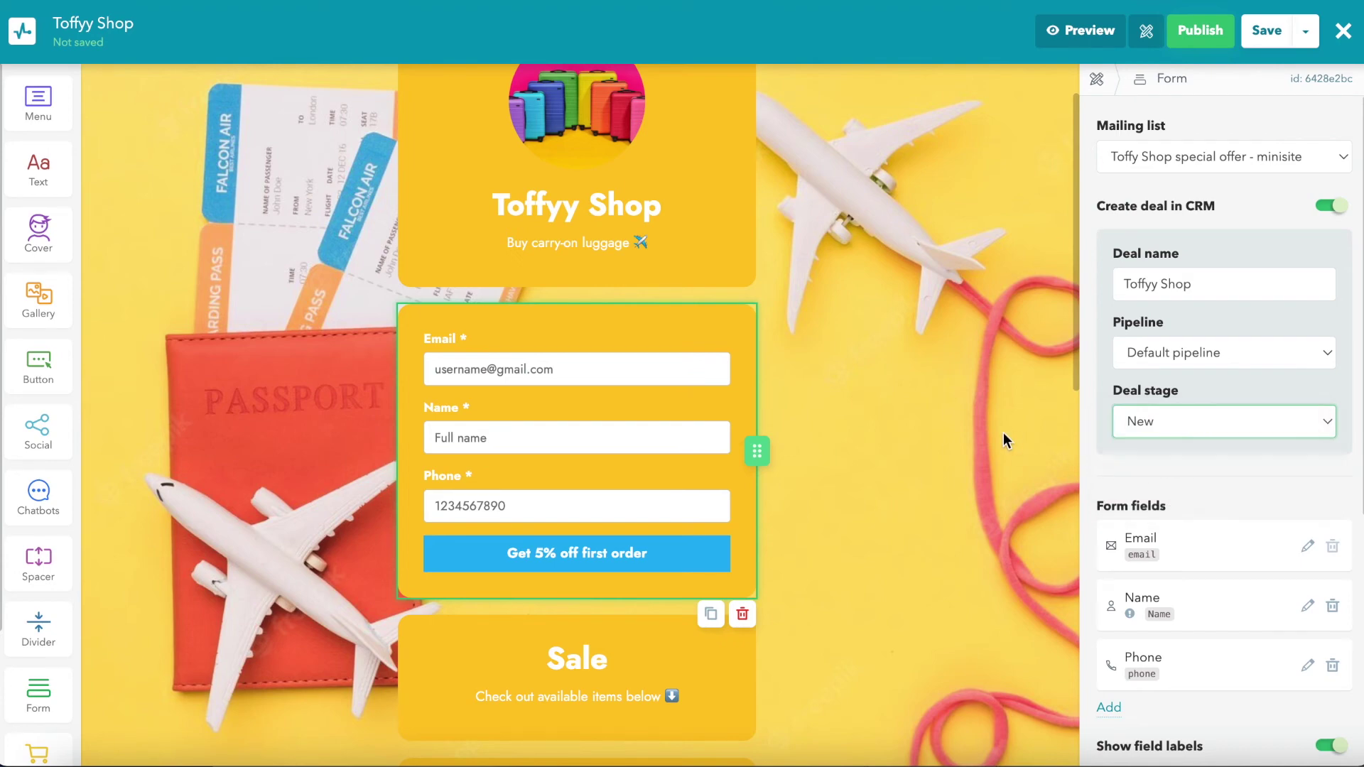
key("super+shift+5")
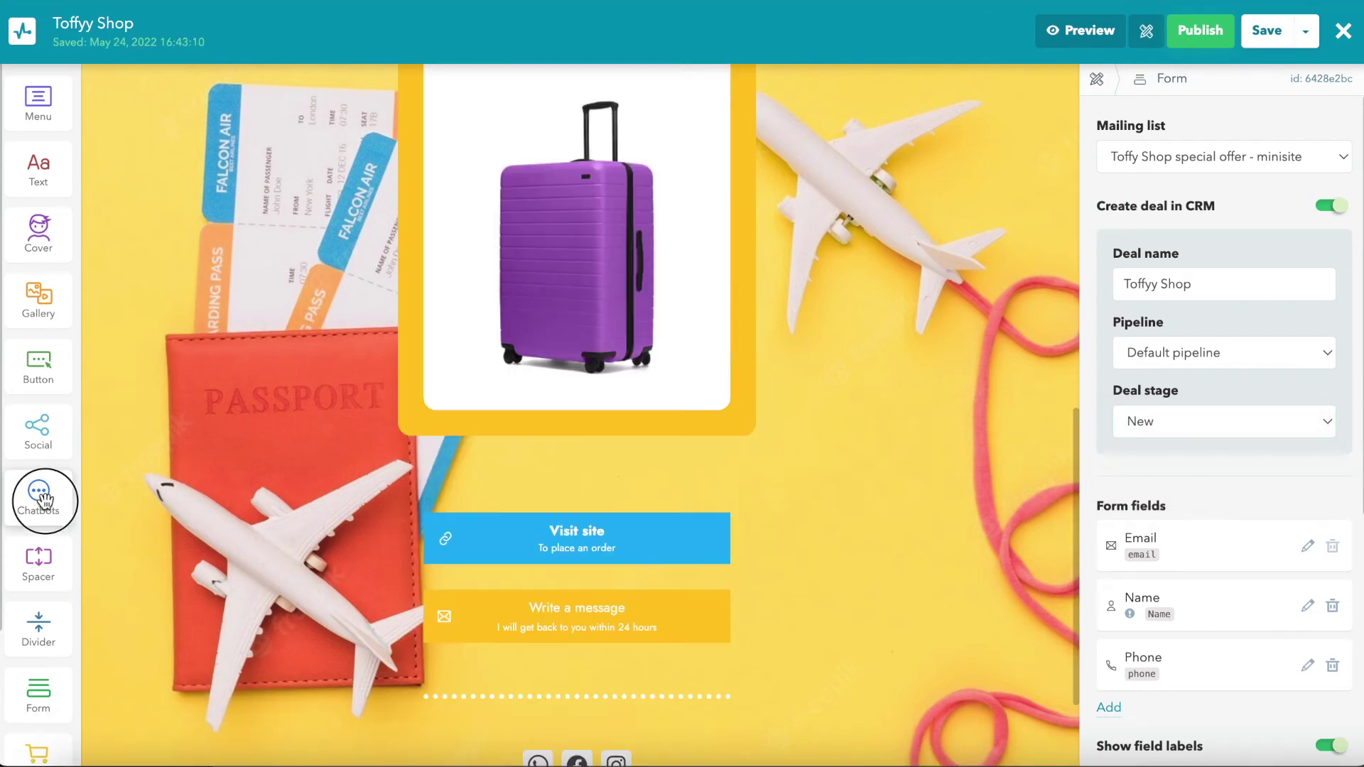
left_click_drag(44, 501, 518, 510)
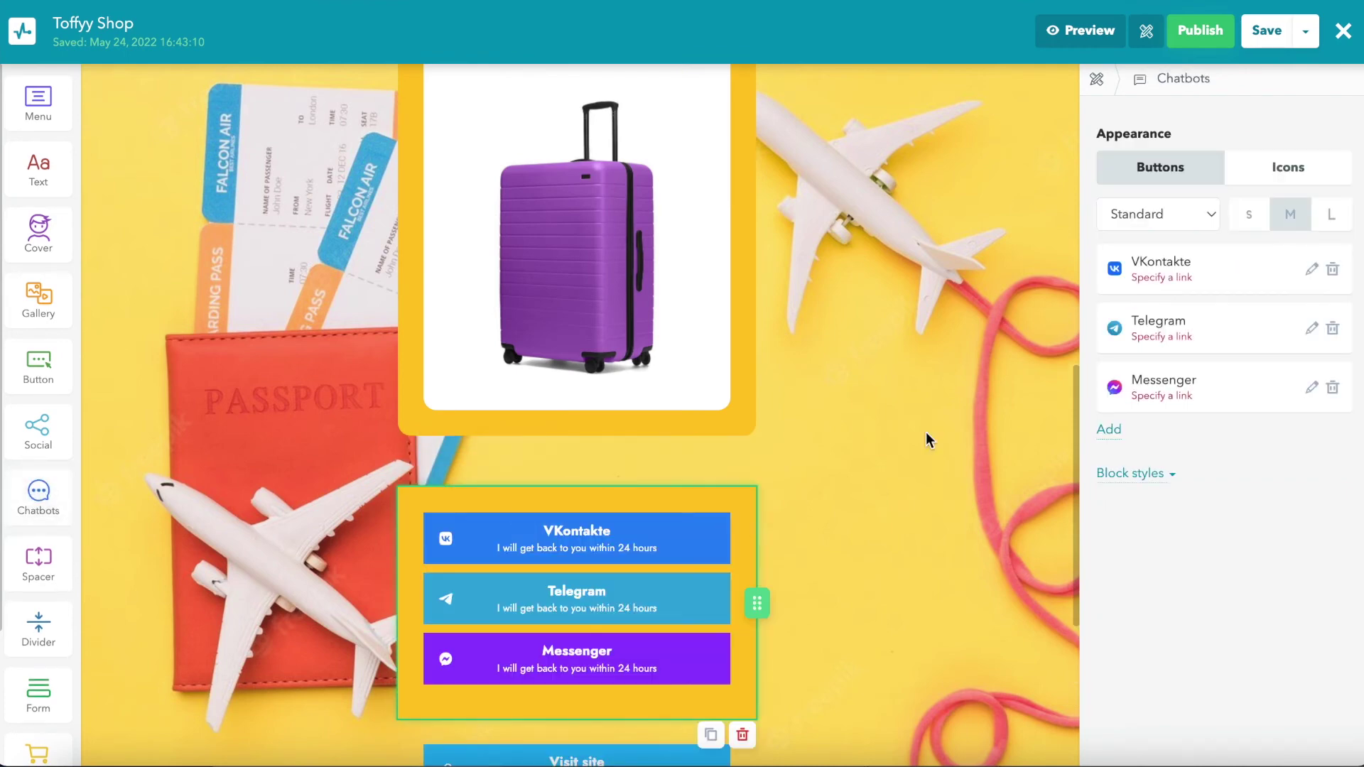
Step: Delete the VKontakte and Telegram buttons and switch Messenger to Instagram
left_click(1333, 271)
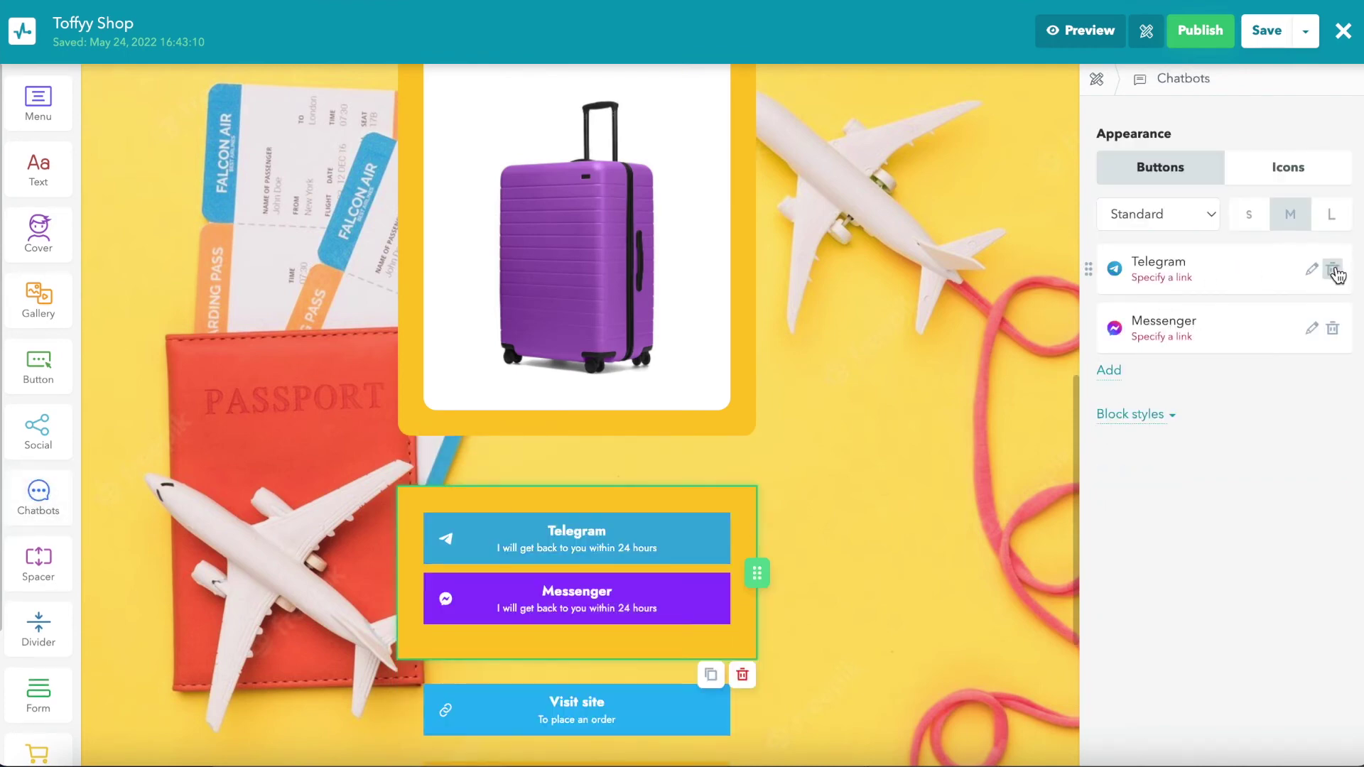
left_click(1333, 271)
left_click(1311, 269)
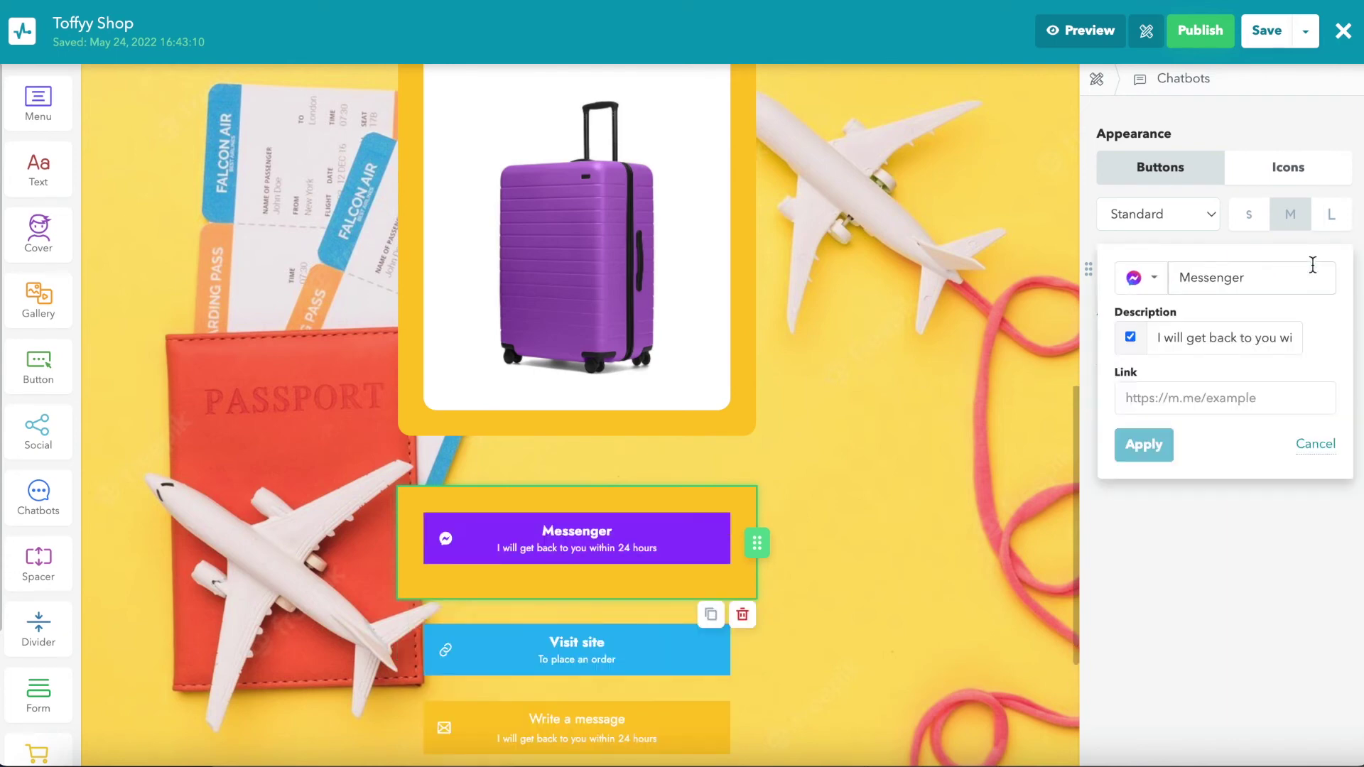
left_click(1159, 289)
left_click(1164, 427)
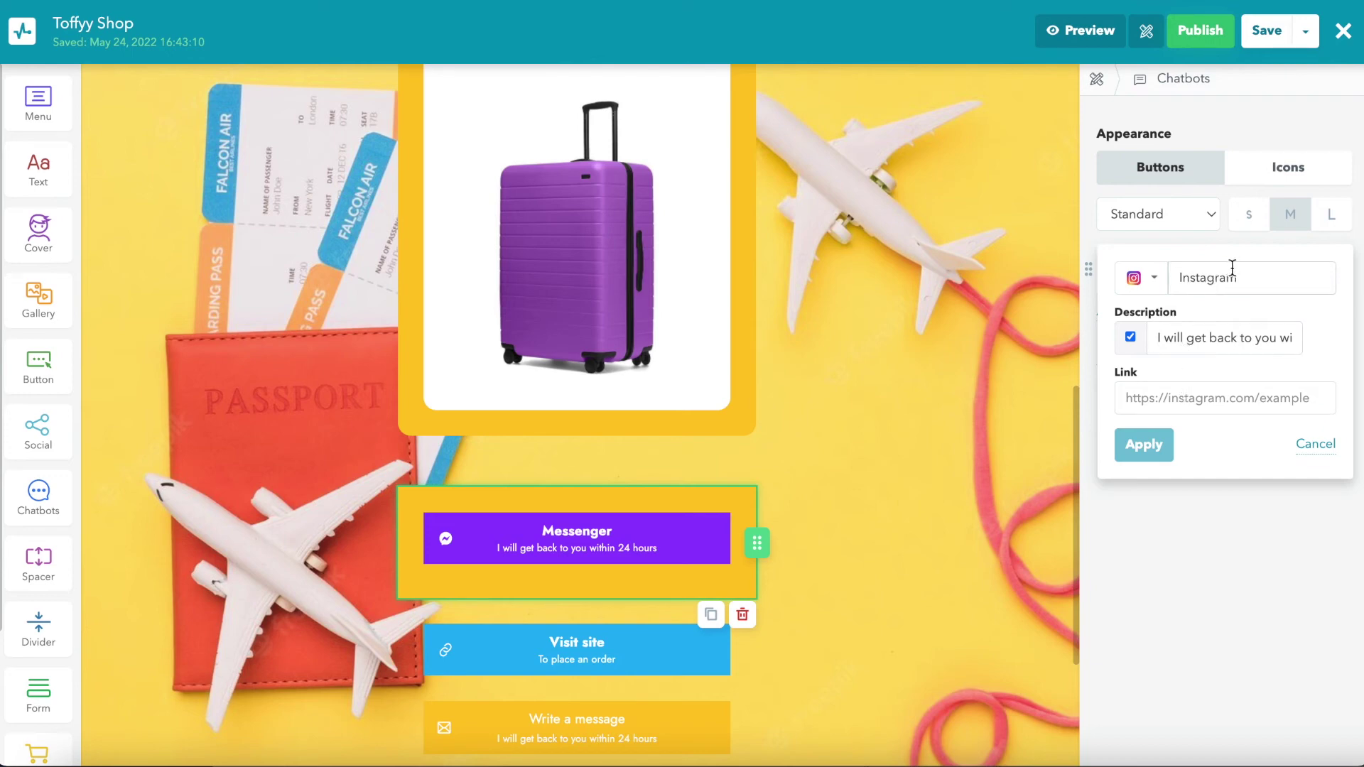
Step: Paste the Instagram bot link, describe it 'Place an order through IG bot', and add a countdown above
left_click(1166, 396)
type("https:/ig.me/toffy.shop")
triple_click(1222, 338)
type("Place an order through IG bot")
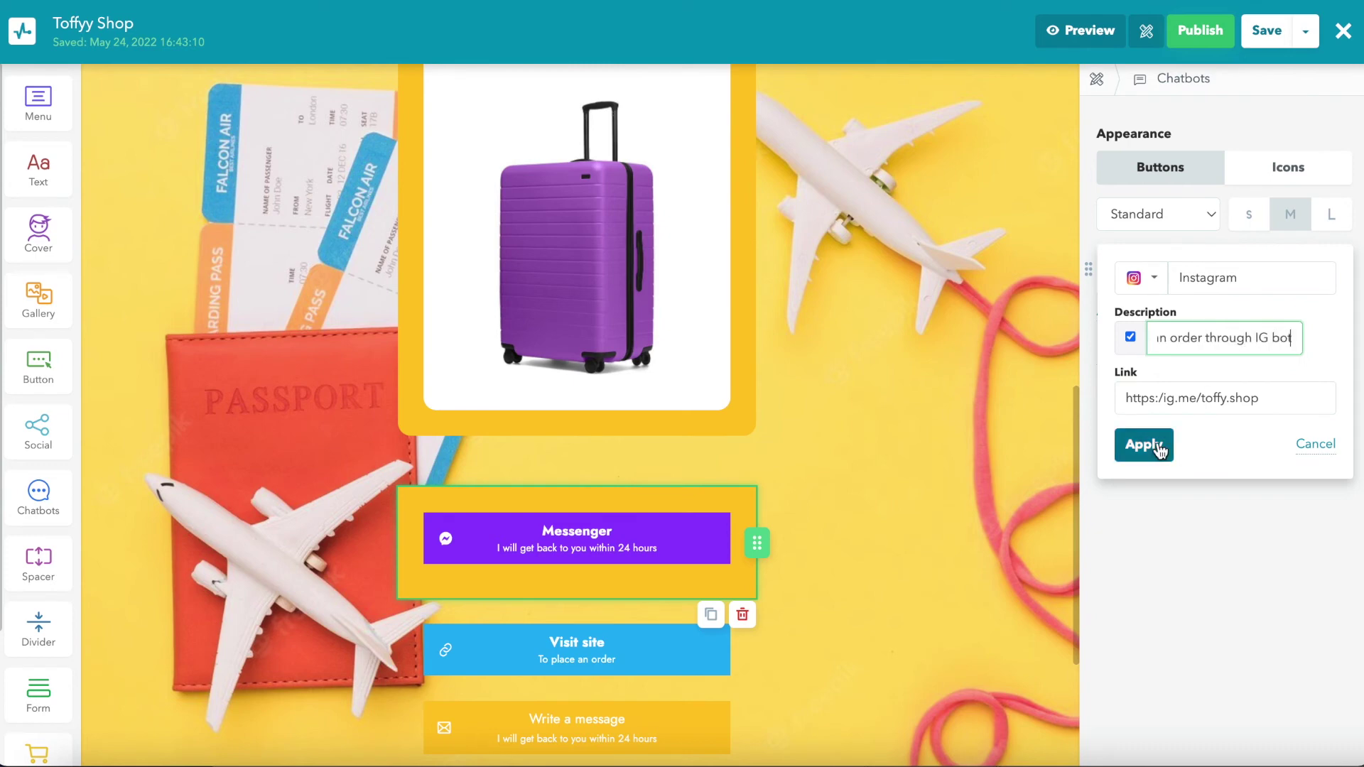
left_click(1175, 449)
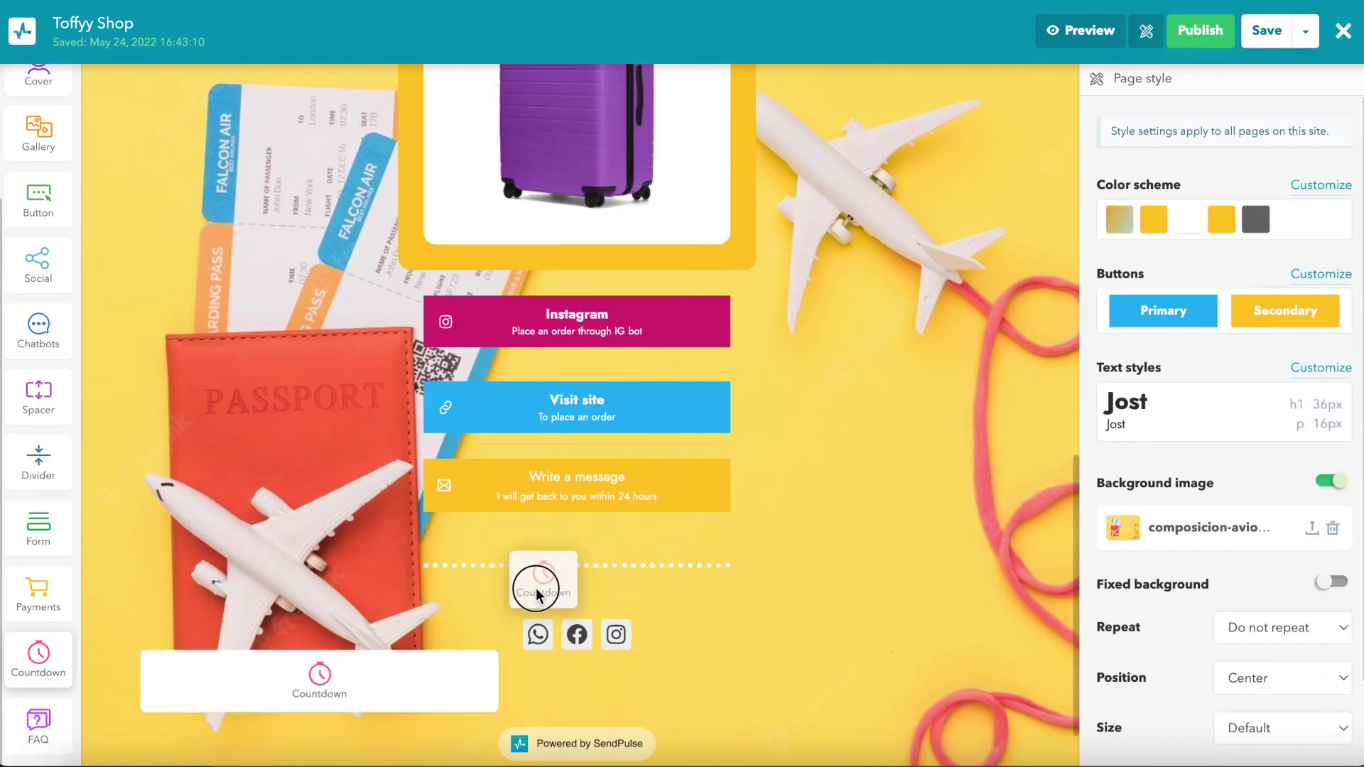
left_click_drag(535, 587, 501, 295)
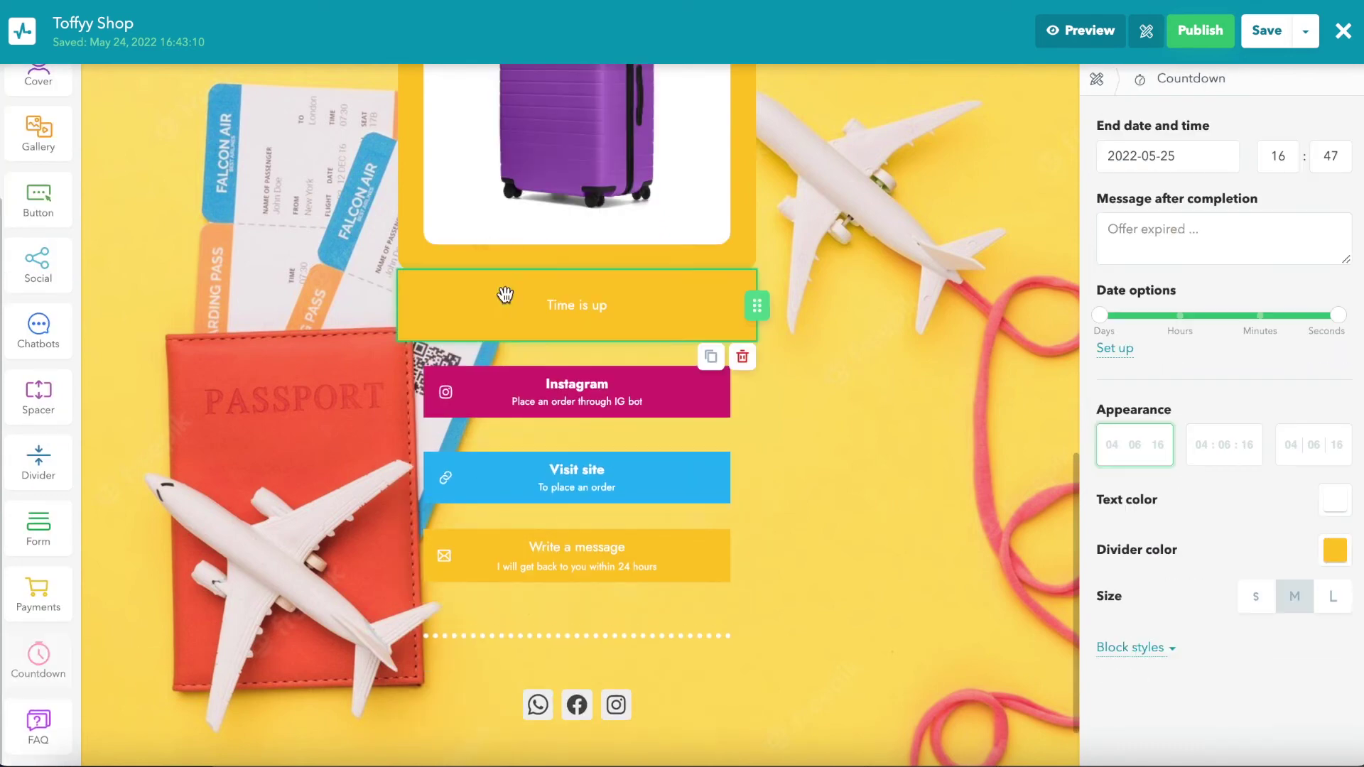
Step: Set the countdown to end June 6, 2022 with the message 'Sale ends in..'
left_click(1188, 155)
left_click(1257, 201)
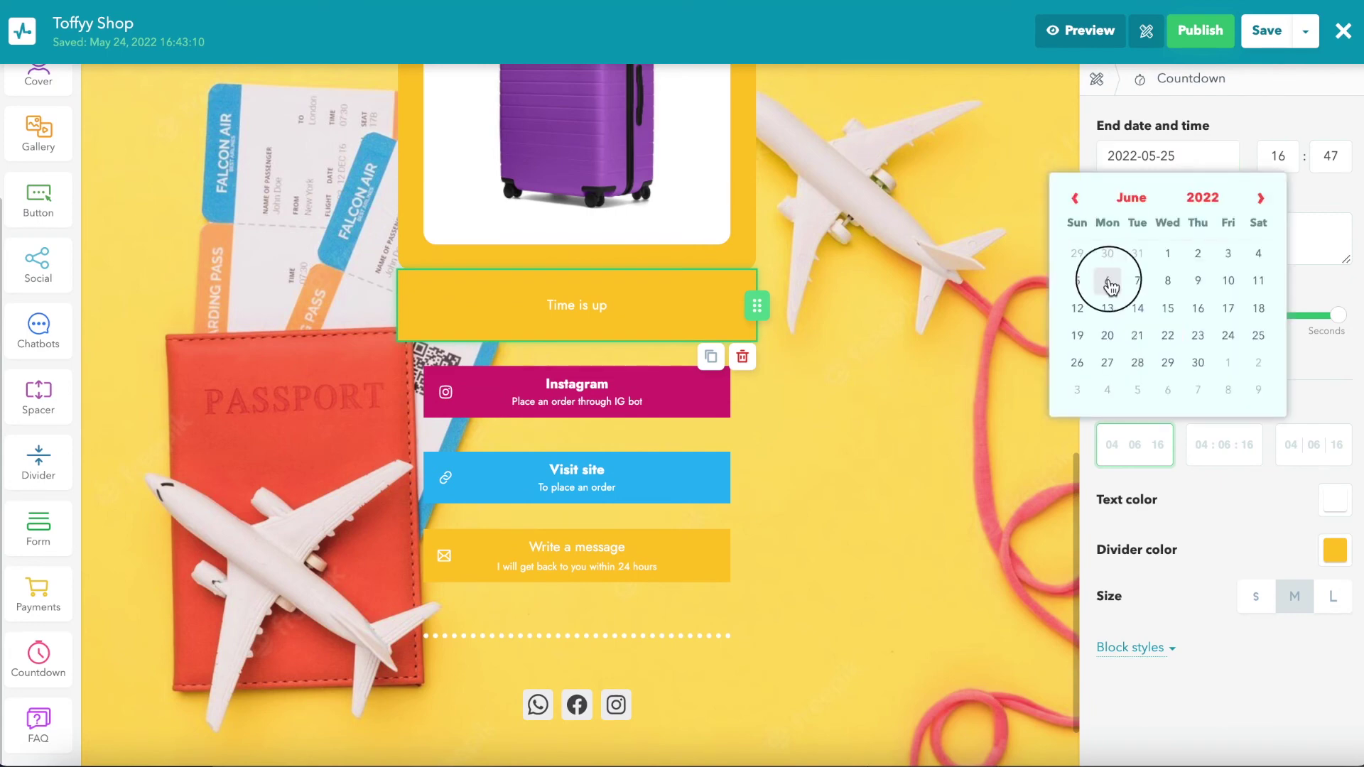
left_click(1102, 280)
left_click(1204, 225)
type("Sale ends in..")
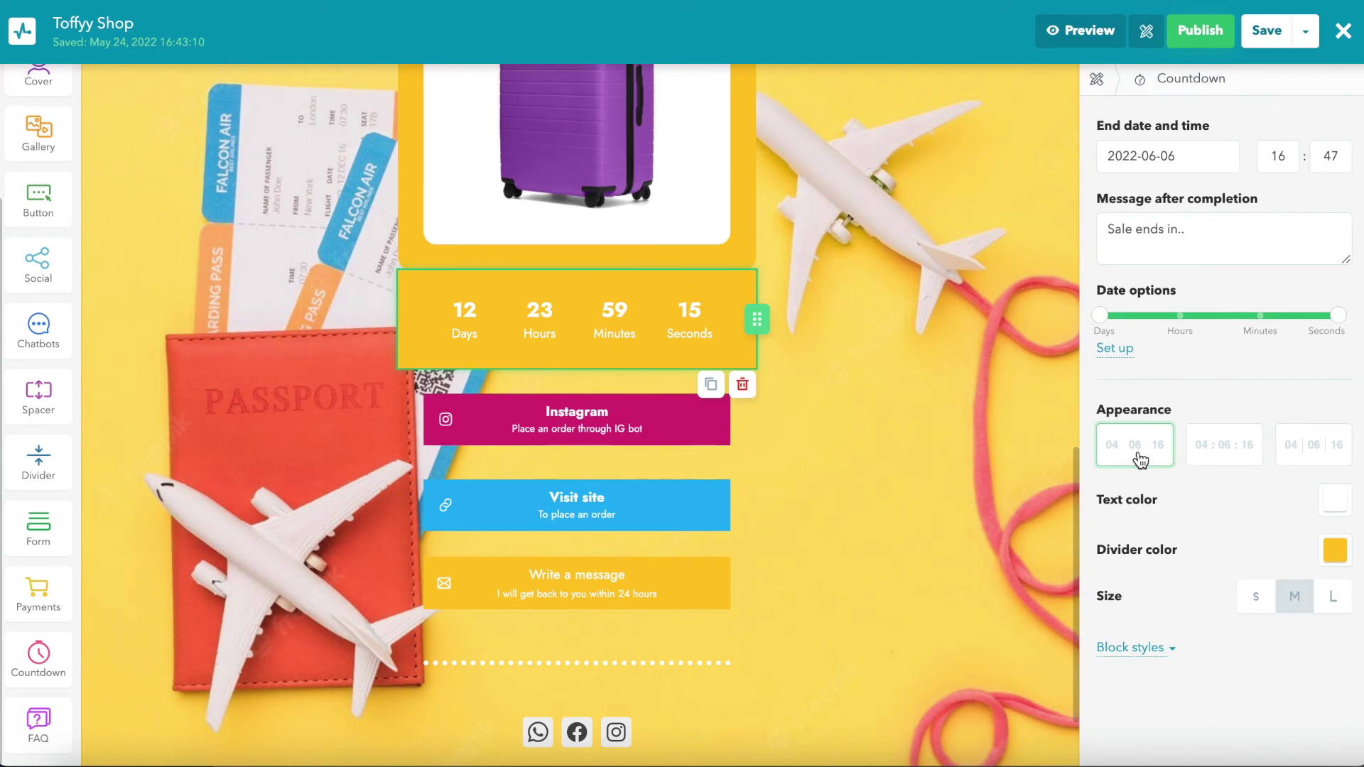
Step: Make the countdown background transparent and add an FAQ block below the social icons
left_click(1333, 503)
left_click(1129, 647)
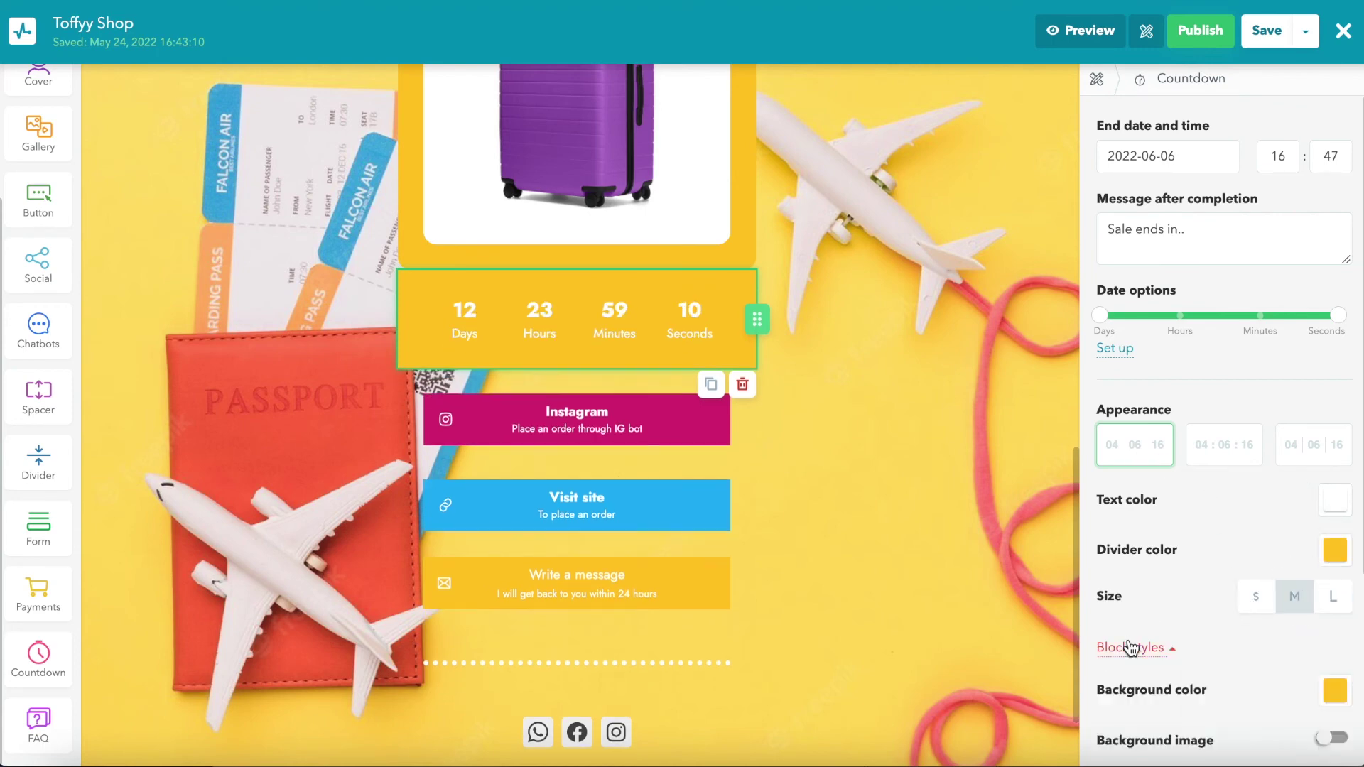
left_click(1334, 690)
left_click(1214, 758)
left_click(1234, 449)
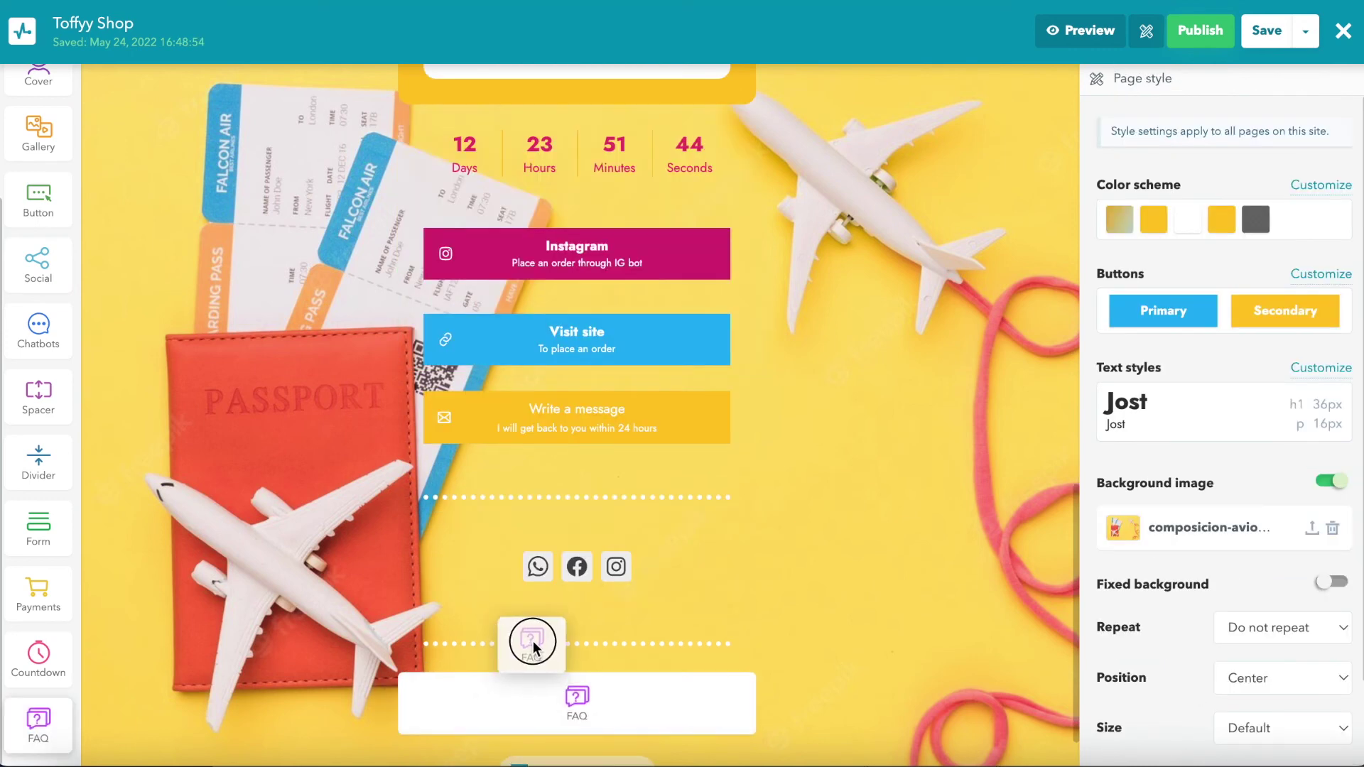
left_click_drag(533, 633, 532, 669)
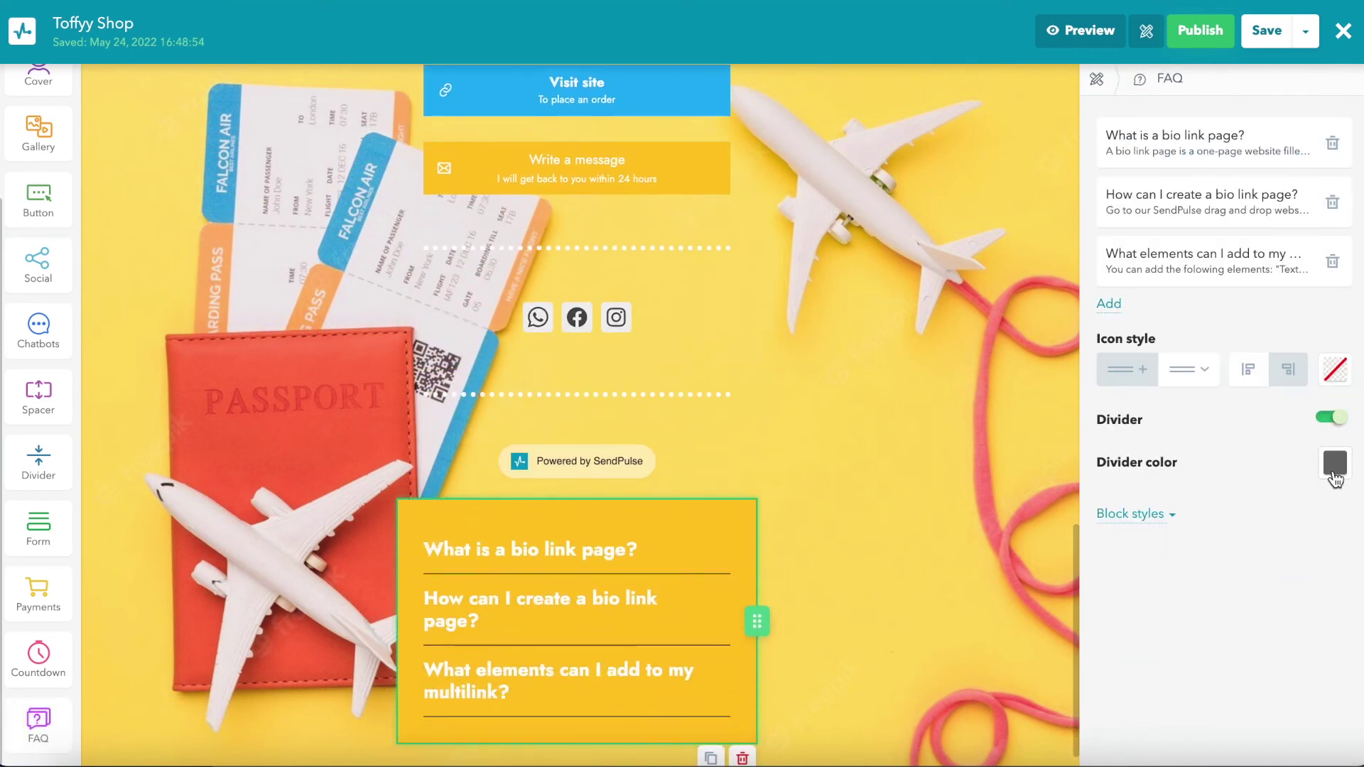
Step: Give the FAQ white dividers, chevron expand icons and a transparent background
left_click(1334, 470)
left_click(1275, 531)
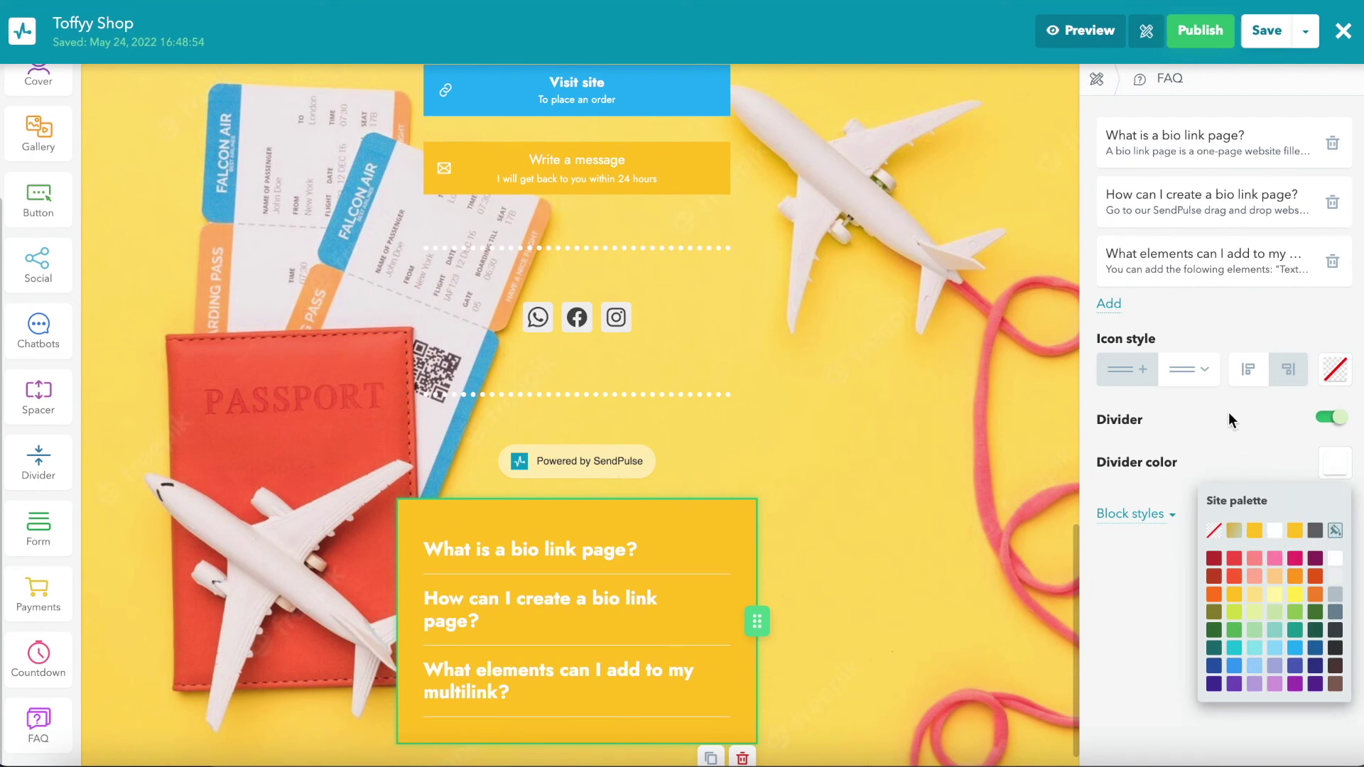
left_click(1198, 376)
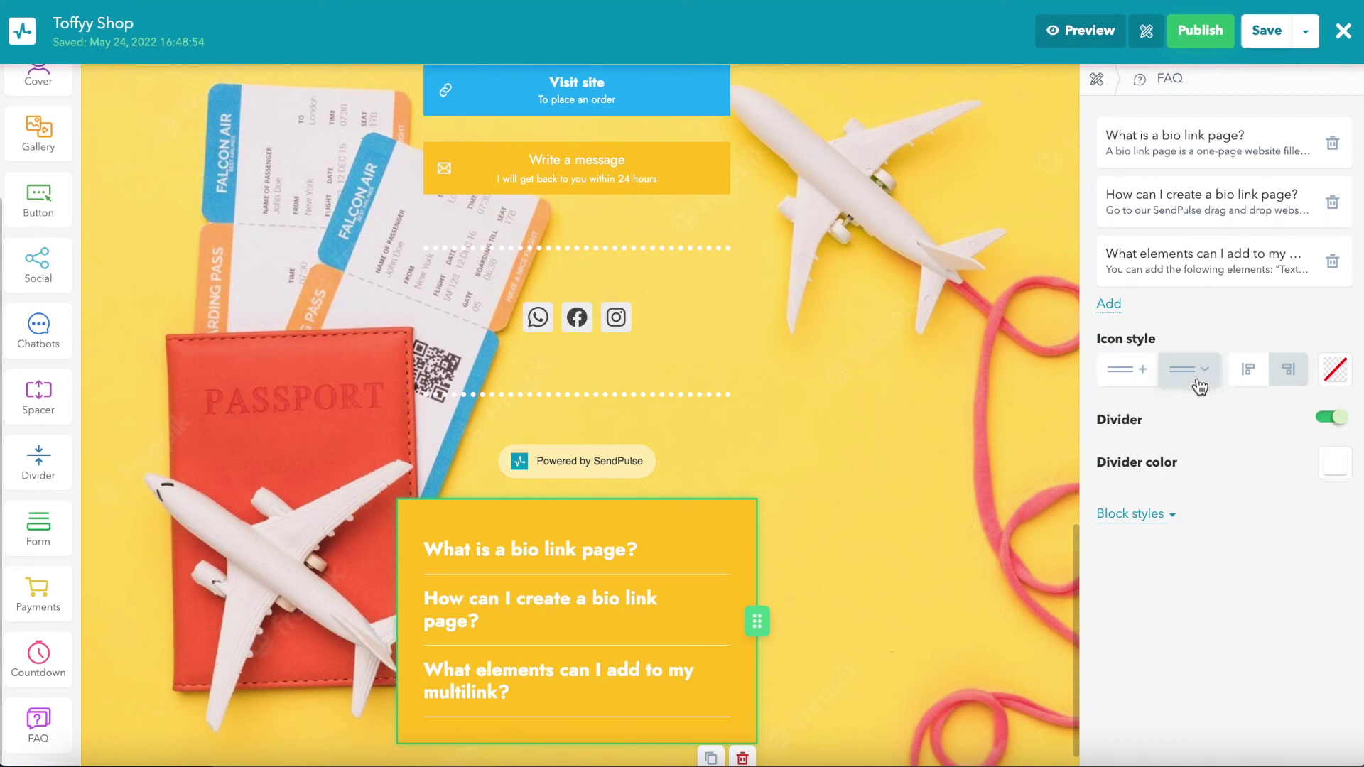
left_click(1137, 513)
left_click(1335, 557)
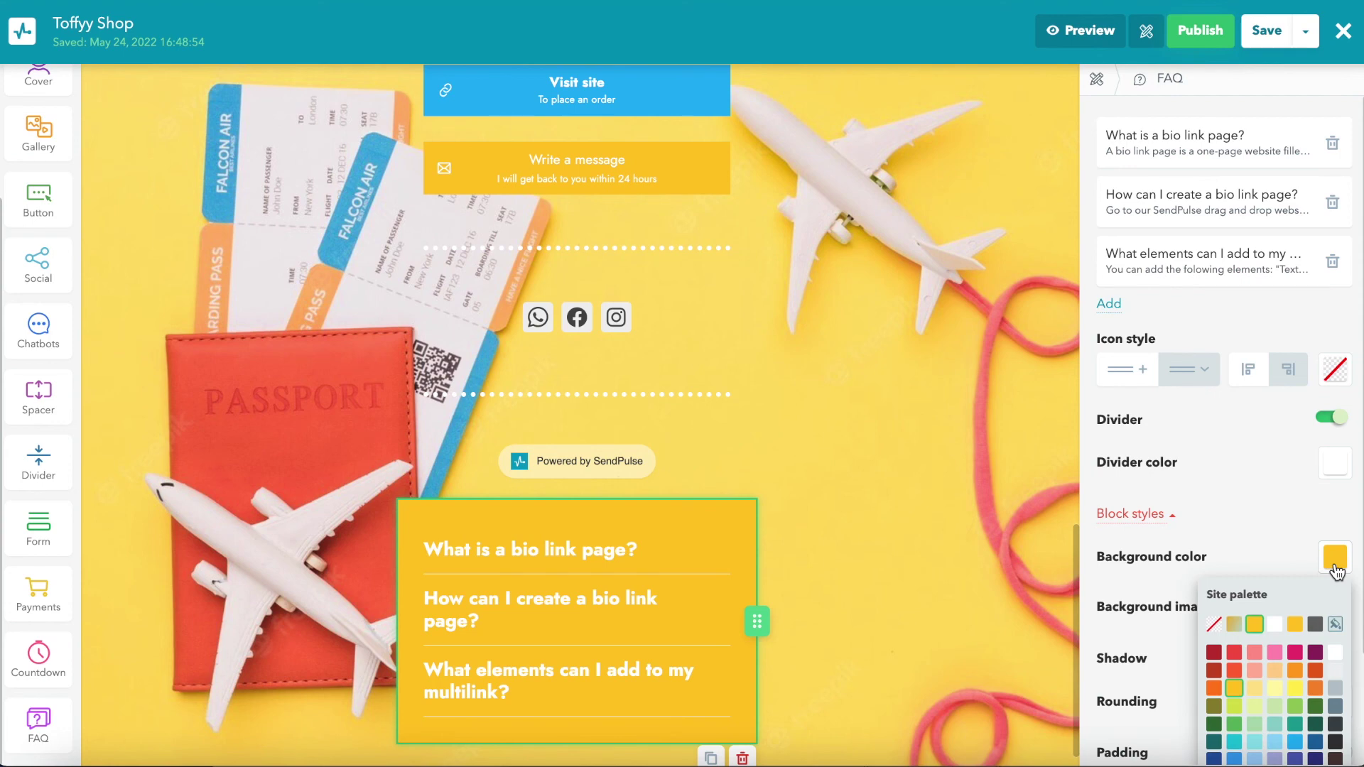
left_click(1216, 630)
Step: Change the first FAQ question to 'How do I place an order?'
triple_click(611, 557)
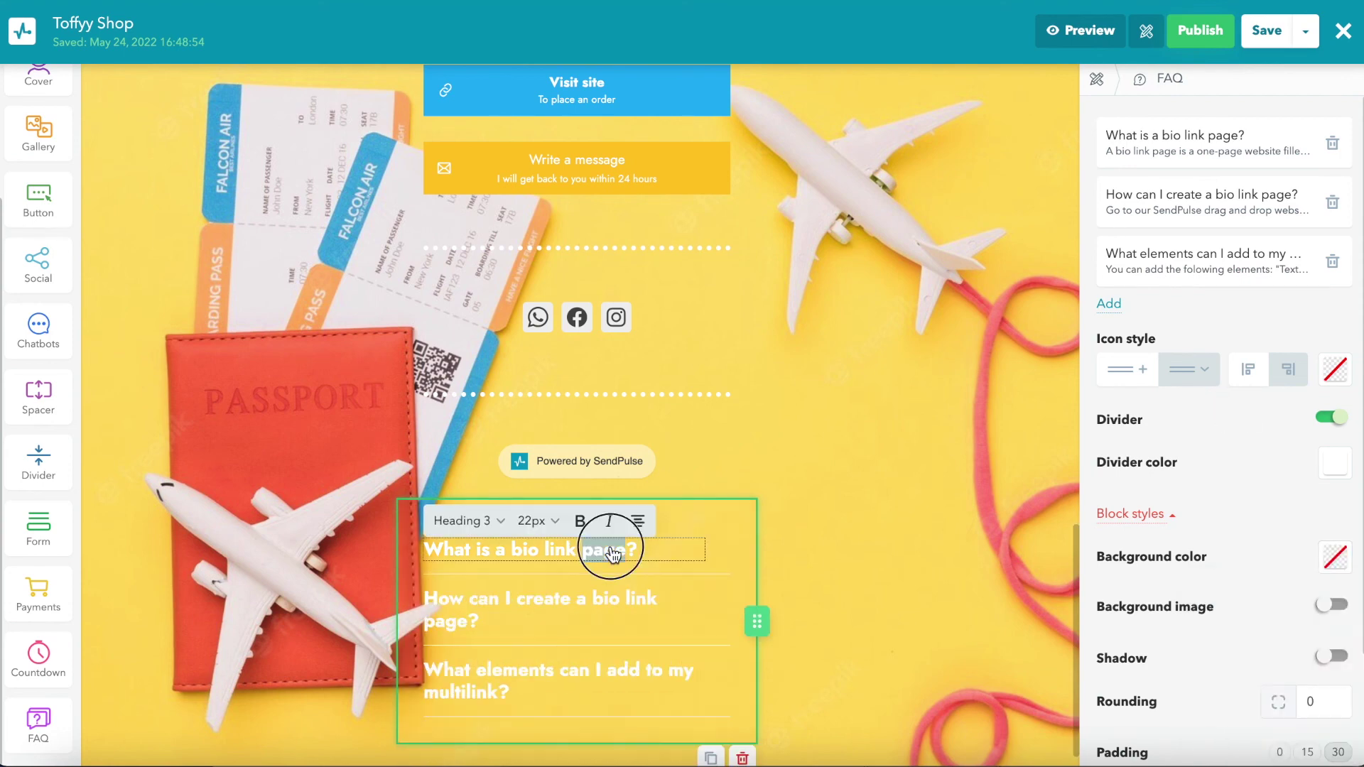
type("How do I pla")
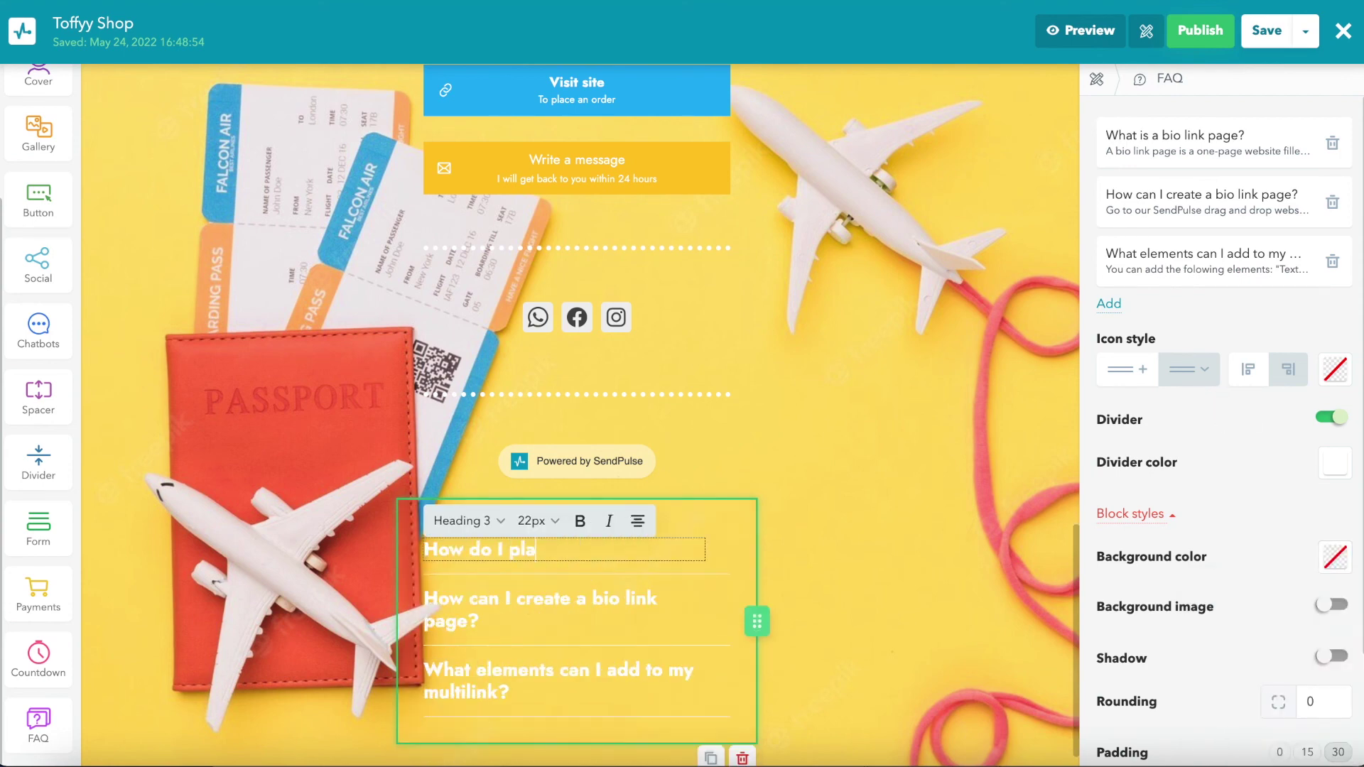
type("ce an order?")
left_click(826, 599)
scroll(826, 599, "up", 6)
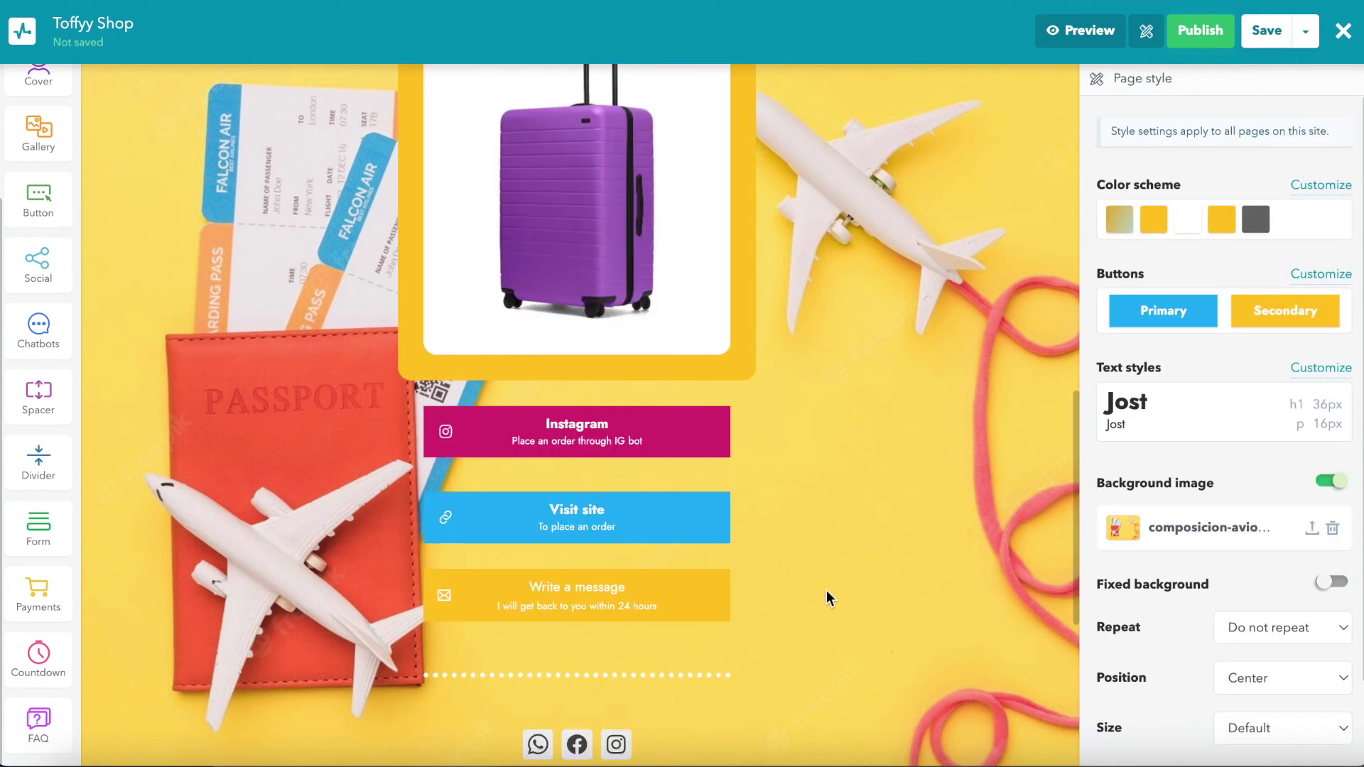
Step: Add a payment block above the Instagram button that adds buyers to New list 1
left_click_drag(43, 600, 530, 375)
scroll(1183, 330, "down", 3)
scroll(1208, 351, "down", 1)
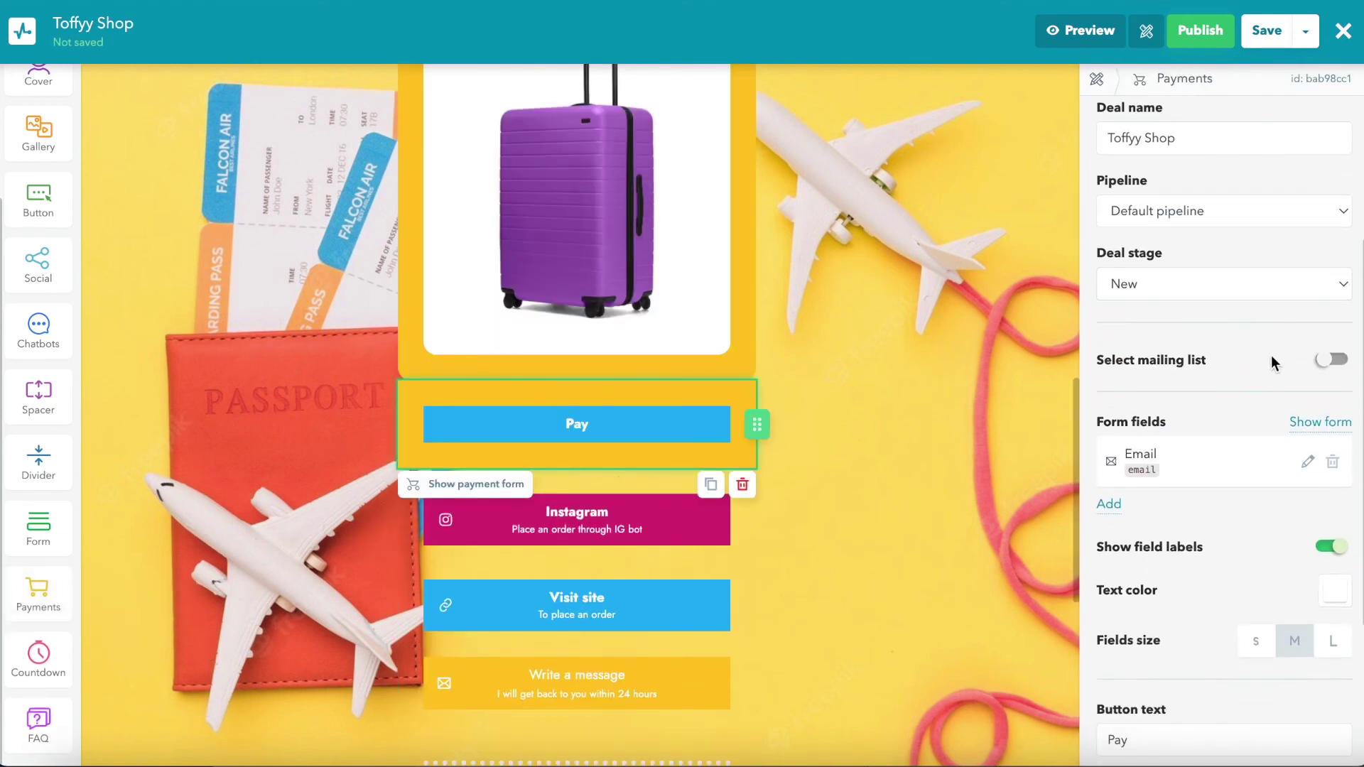
left_click(1331, 360)
left_click(1314, 425)
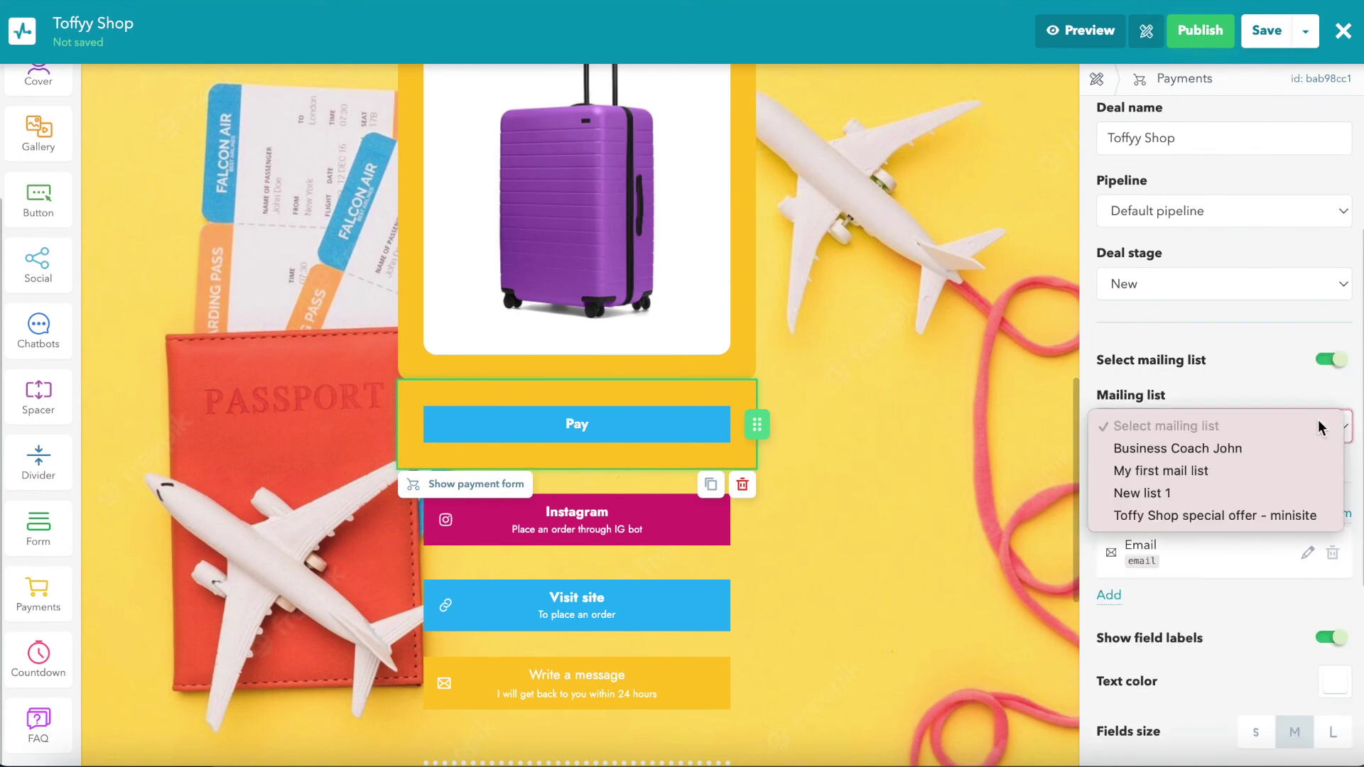
left_click(1244, 493)
scroll(1243, 493, "down", 2)
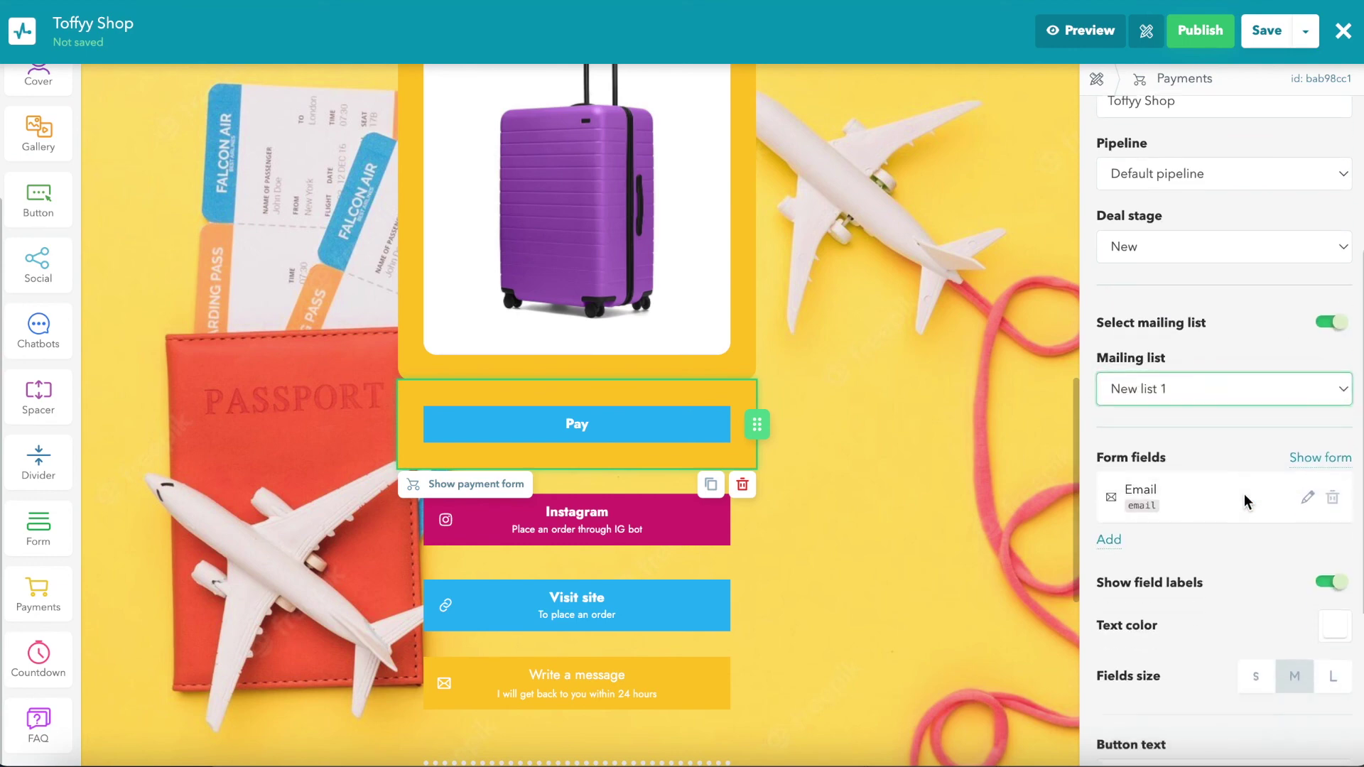
scroll(1244, 493, "down", 1)
Step: Add a Name field, label the button 'Buy' and show the description 'Lilac sutcase' under it
left_click(1111, 353)
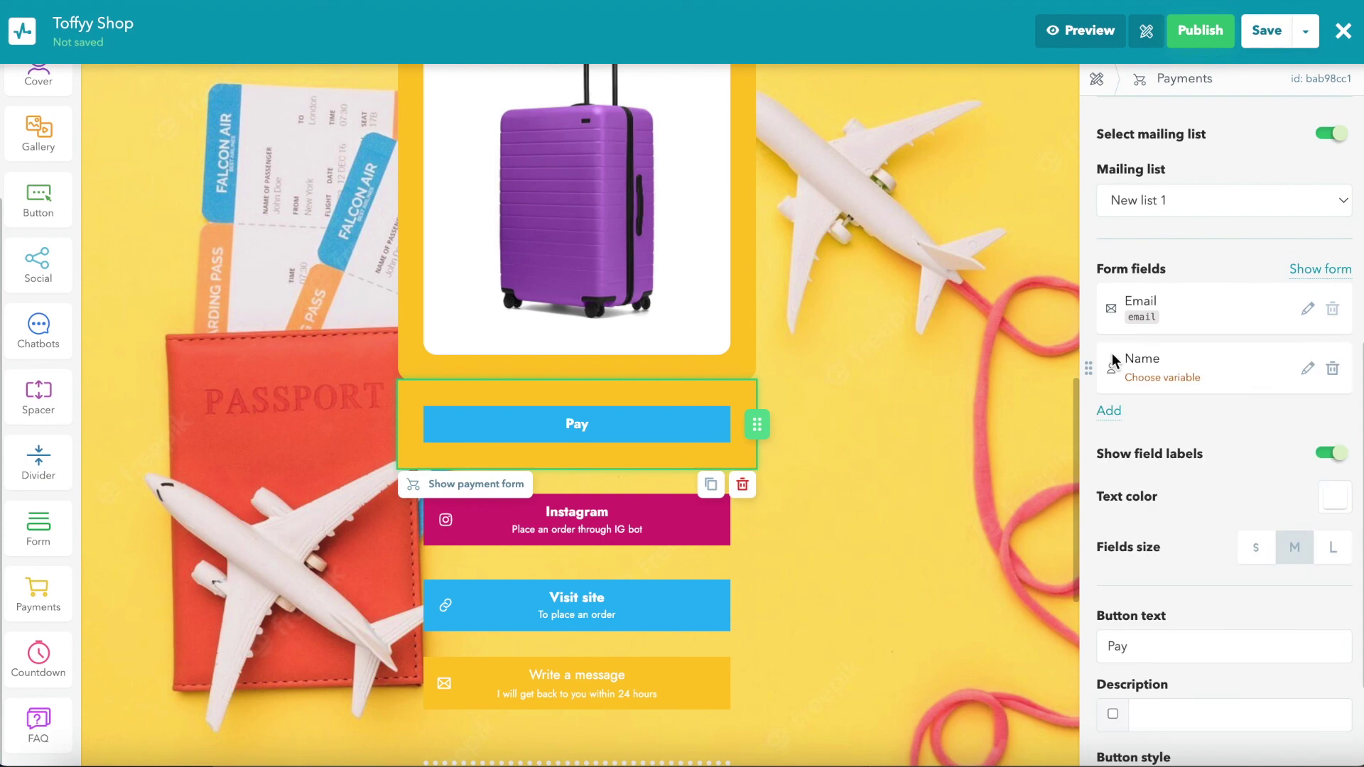
scroll(1109, 284, "up", 7)
scroll(1129, 390, "down", 8)
double_click(1150, 500)
type("Buy")
left_click(1168, 564)
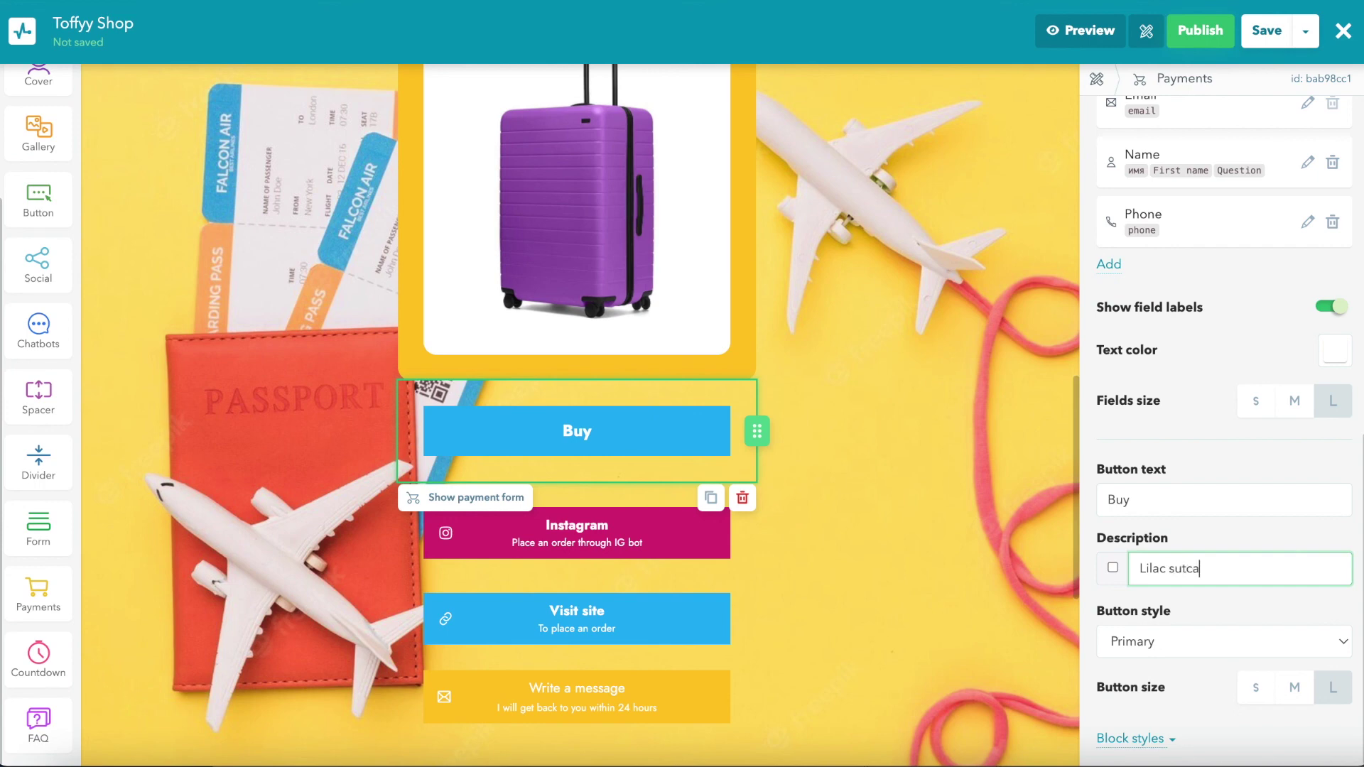
left_click(1113, 568)
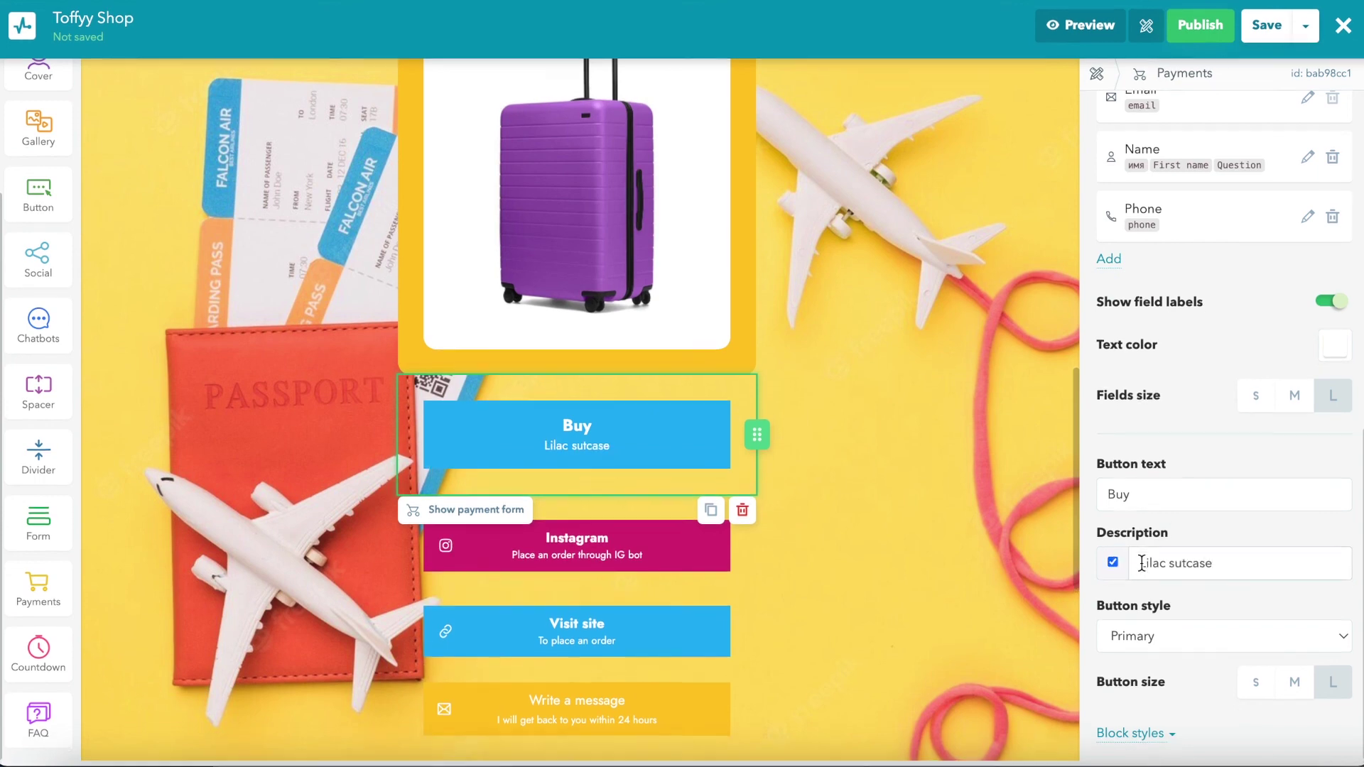
left_click(1157, 741)
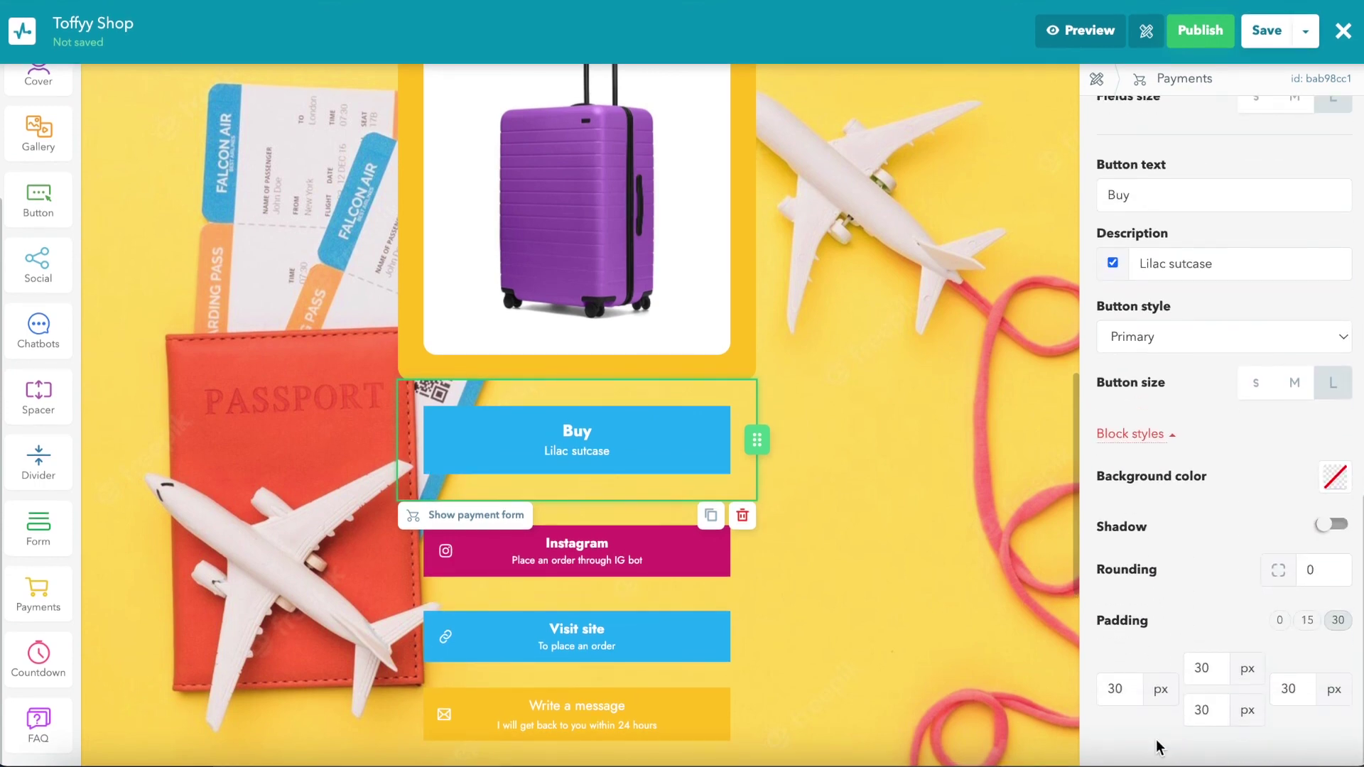
left_click(945, 680)
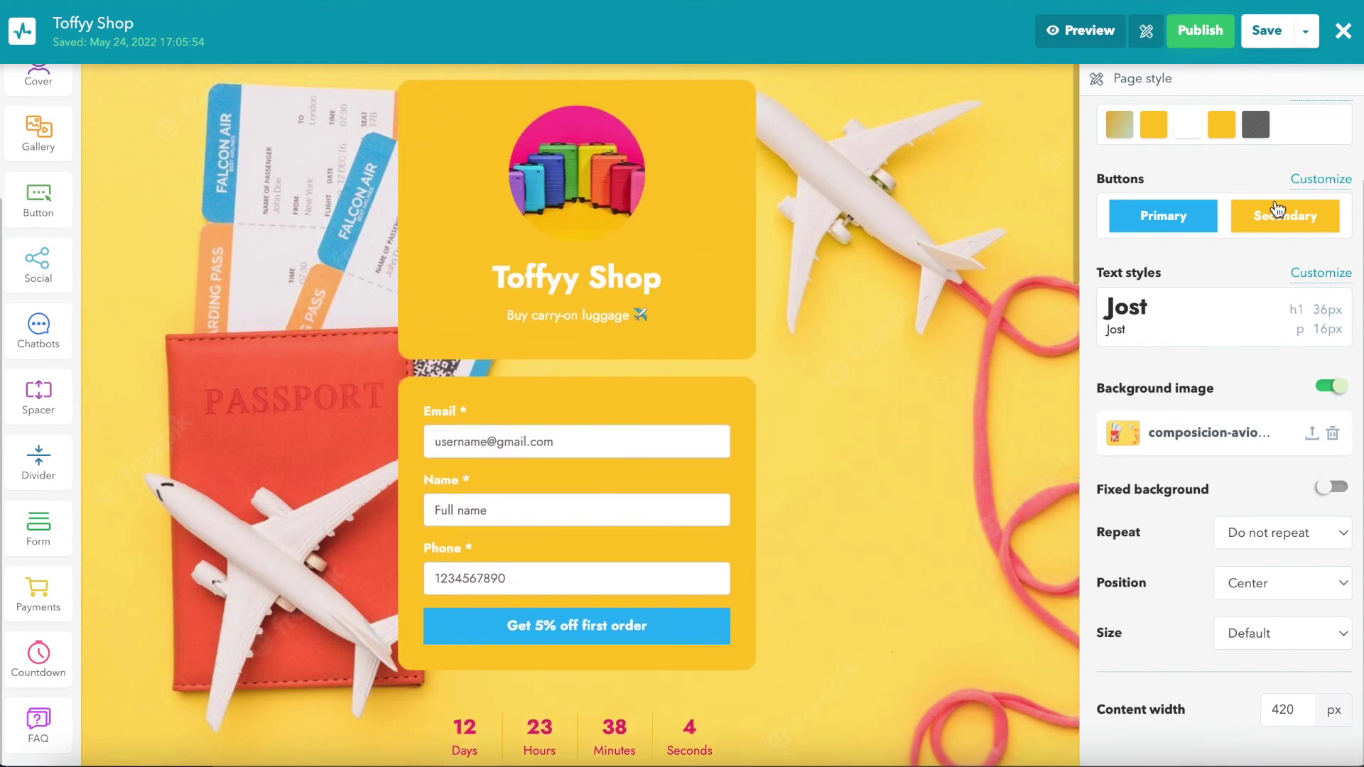
Step: Save the page as the minisite Toffyy Shop at toffyyshop.minisite.ai
left_click(1306, 31)
left_click(1281, 69)
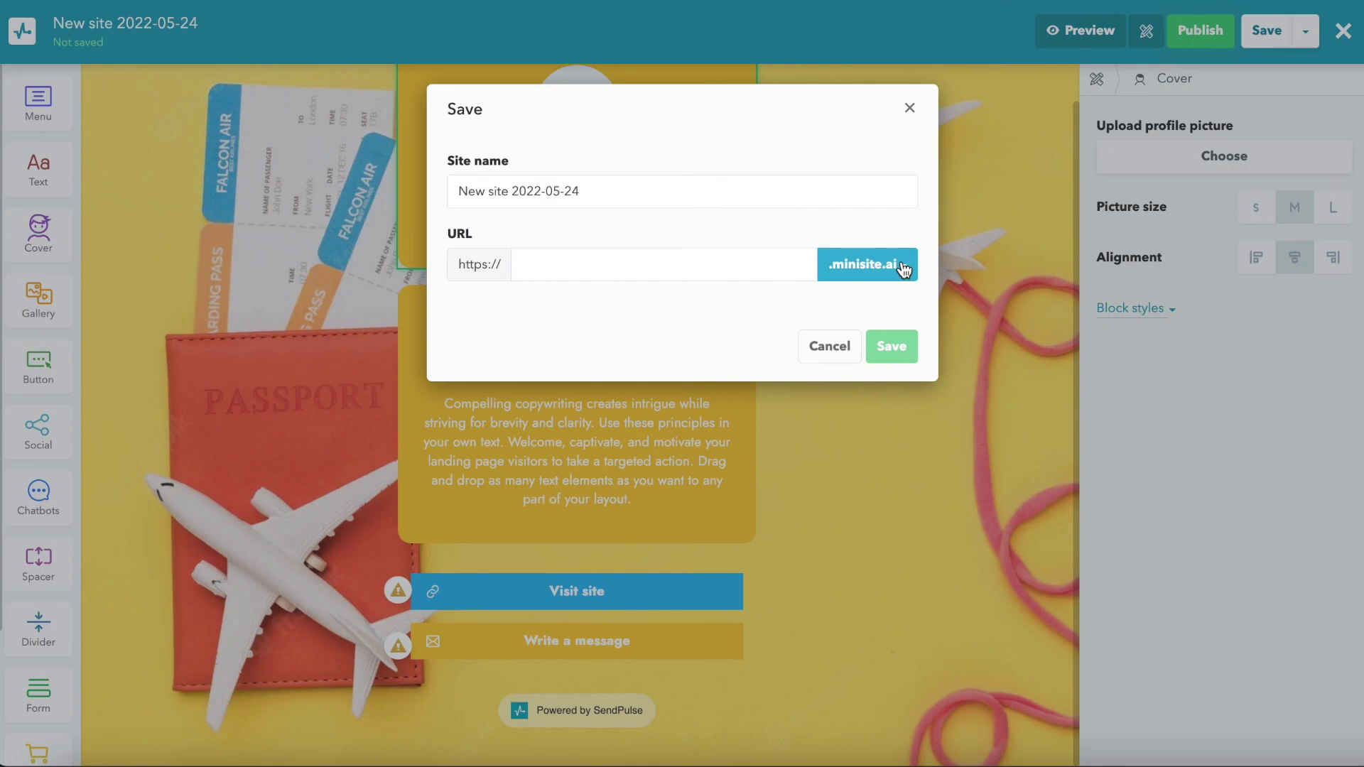
type("Toffyy Shop")
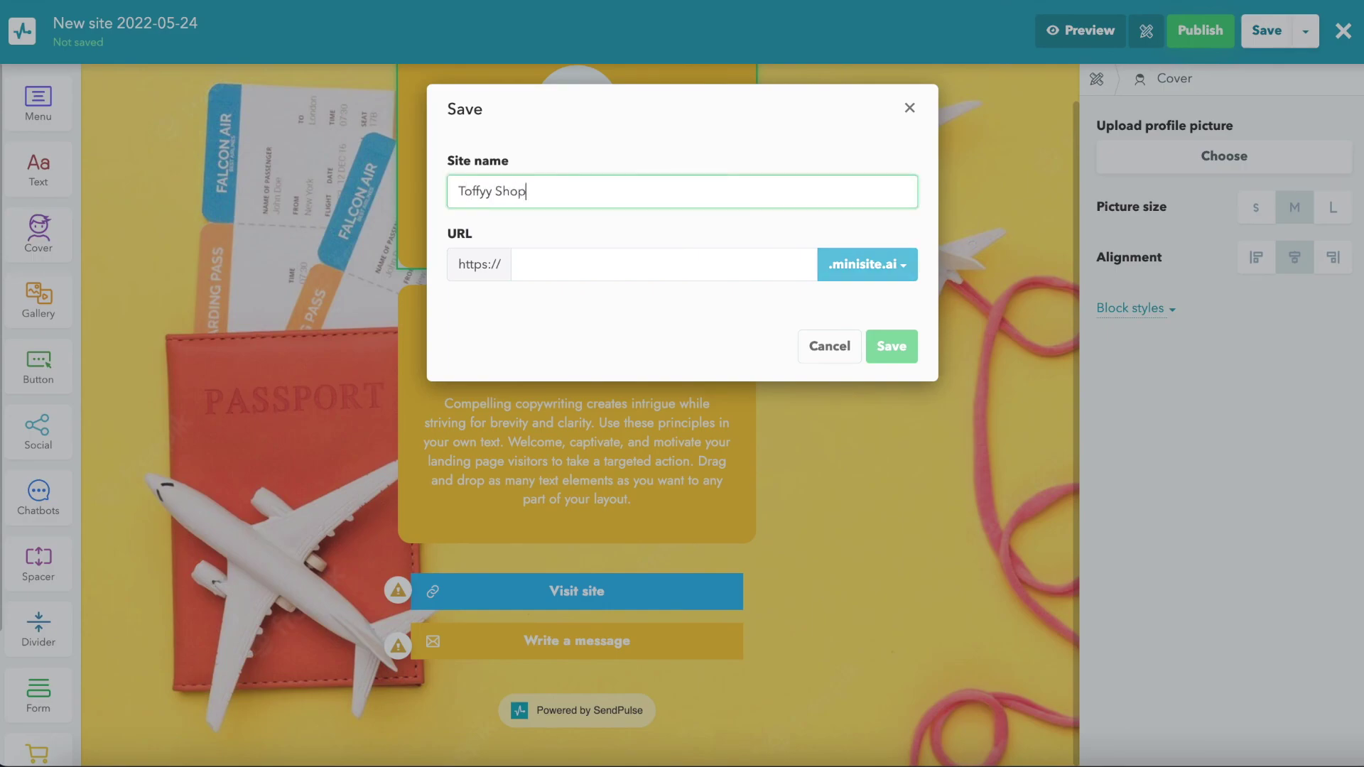
key("Tab")
type("t")
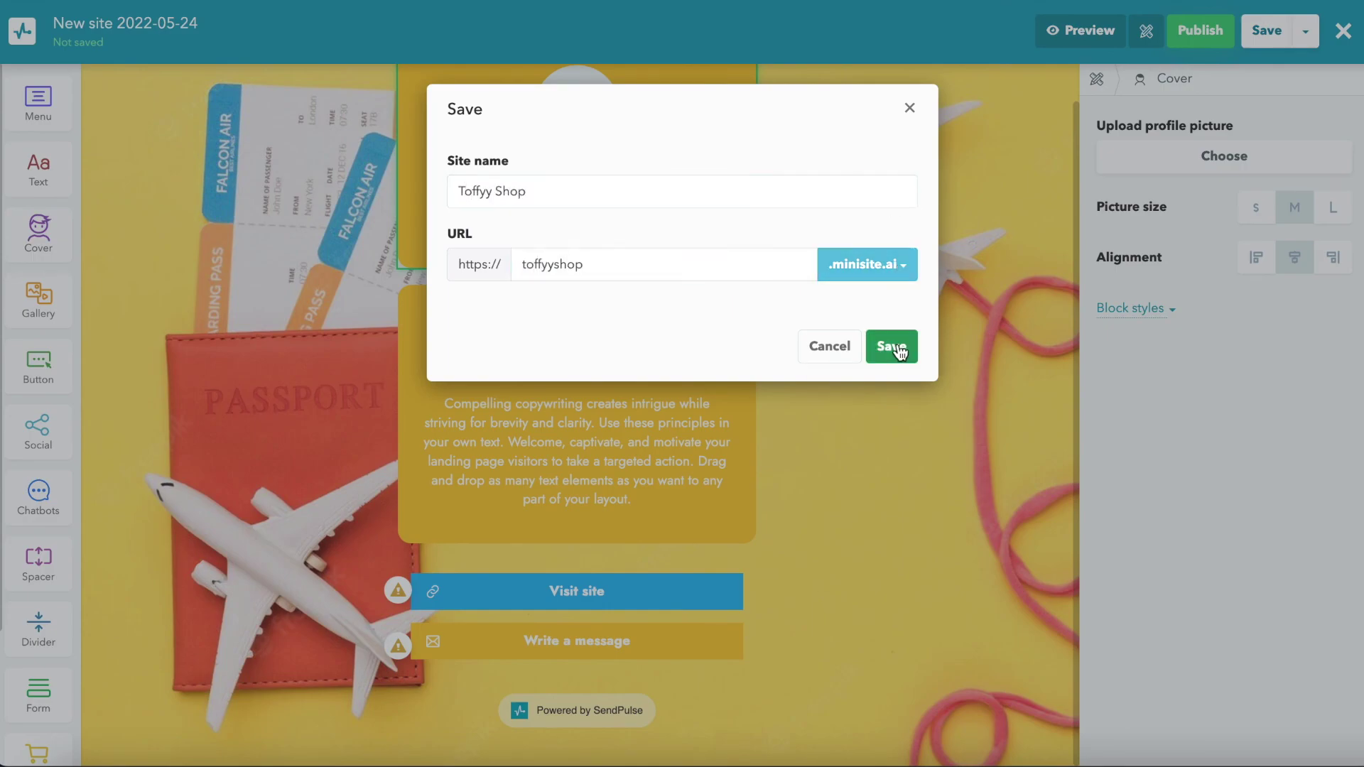
left_click(892, 346)
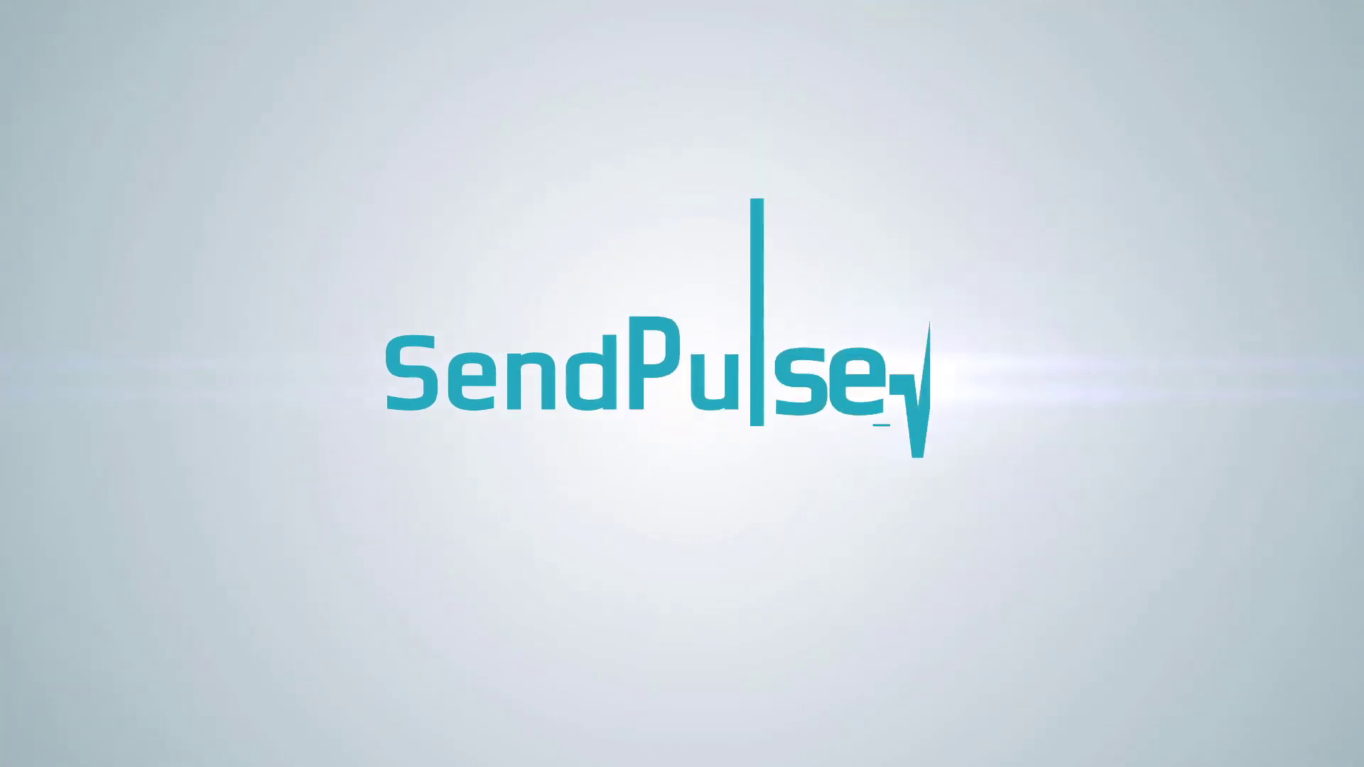